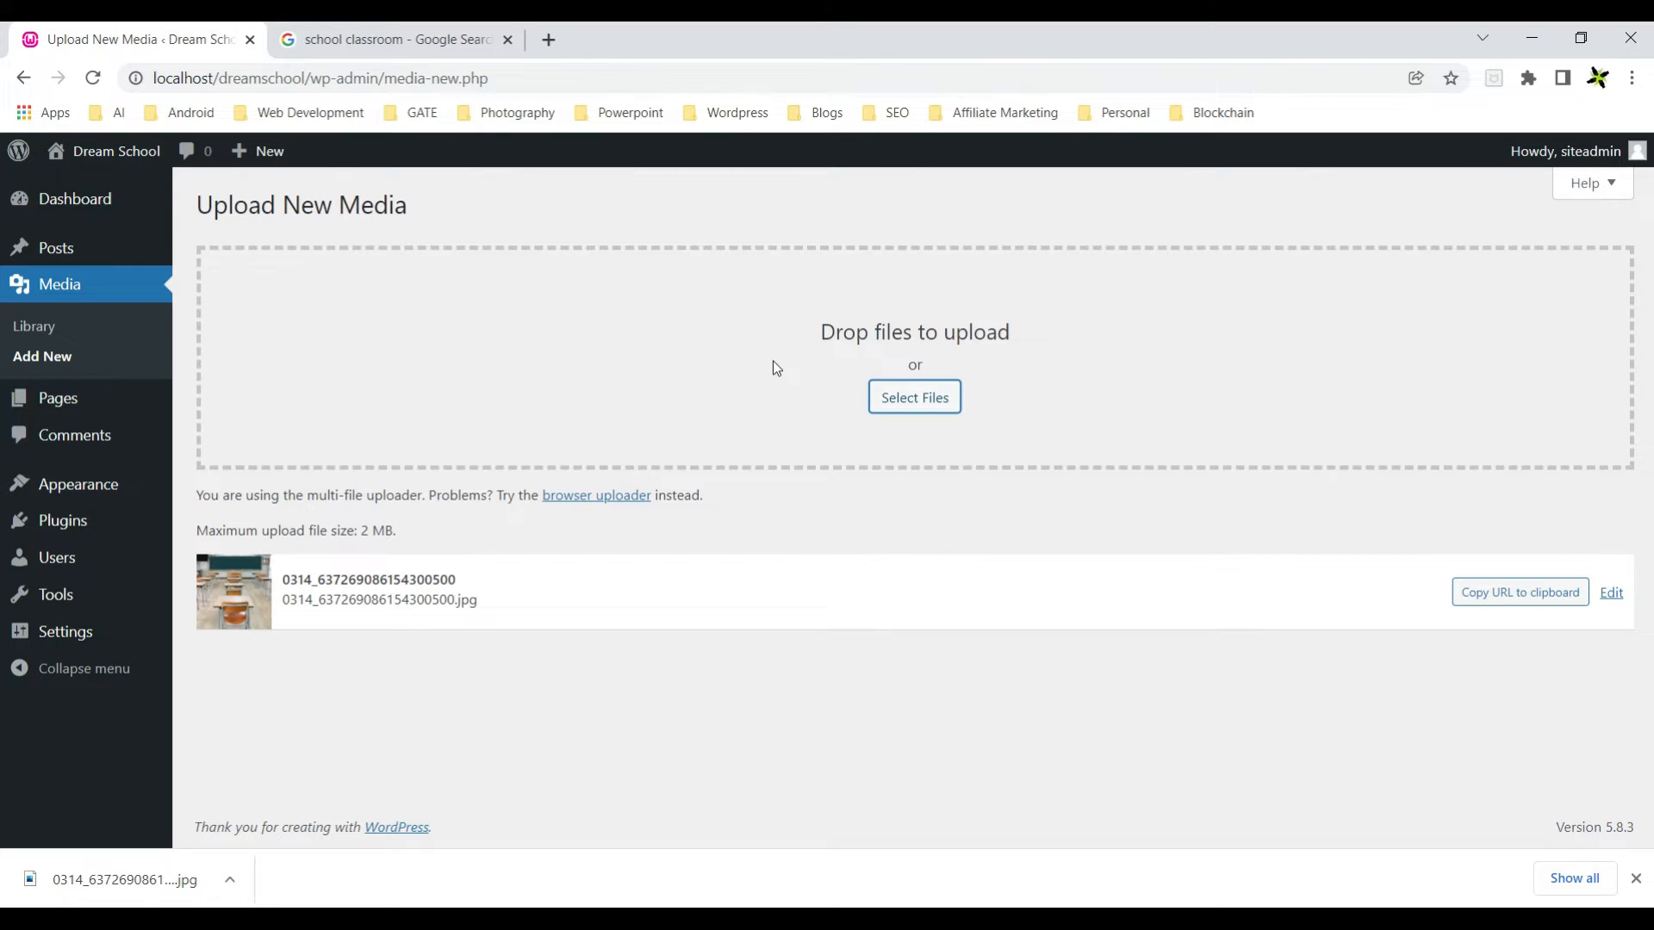
Dismiss the finished download notice, open the media library, and display its items in list view.
click(1636, 877)
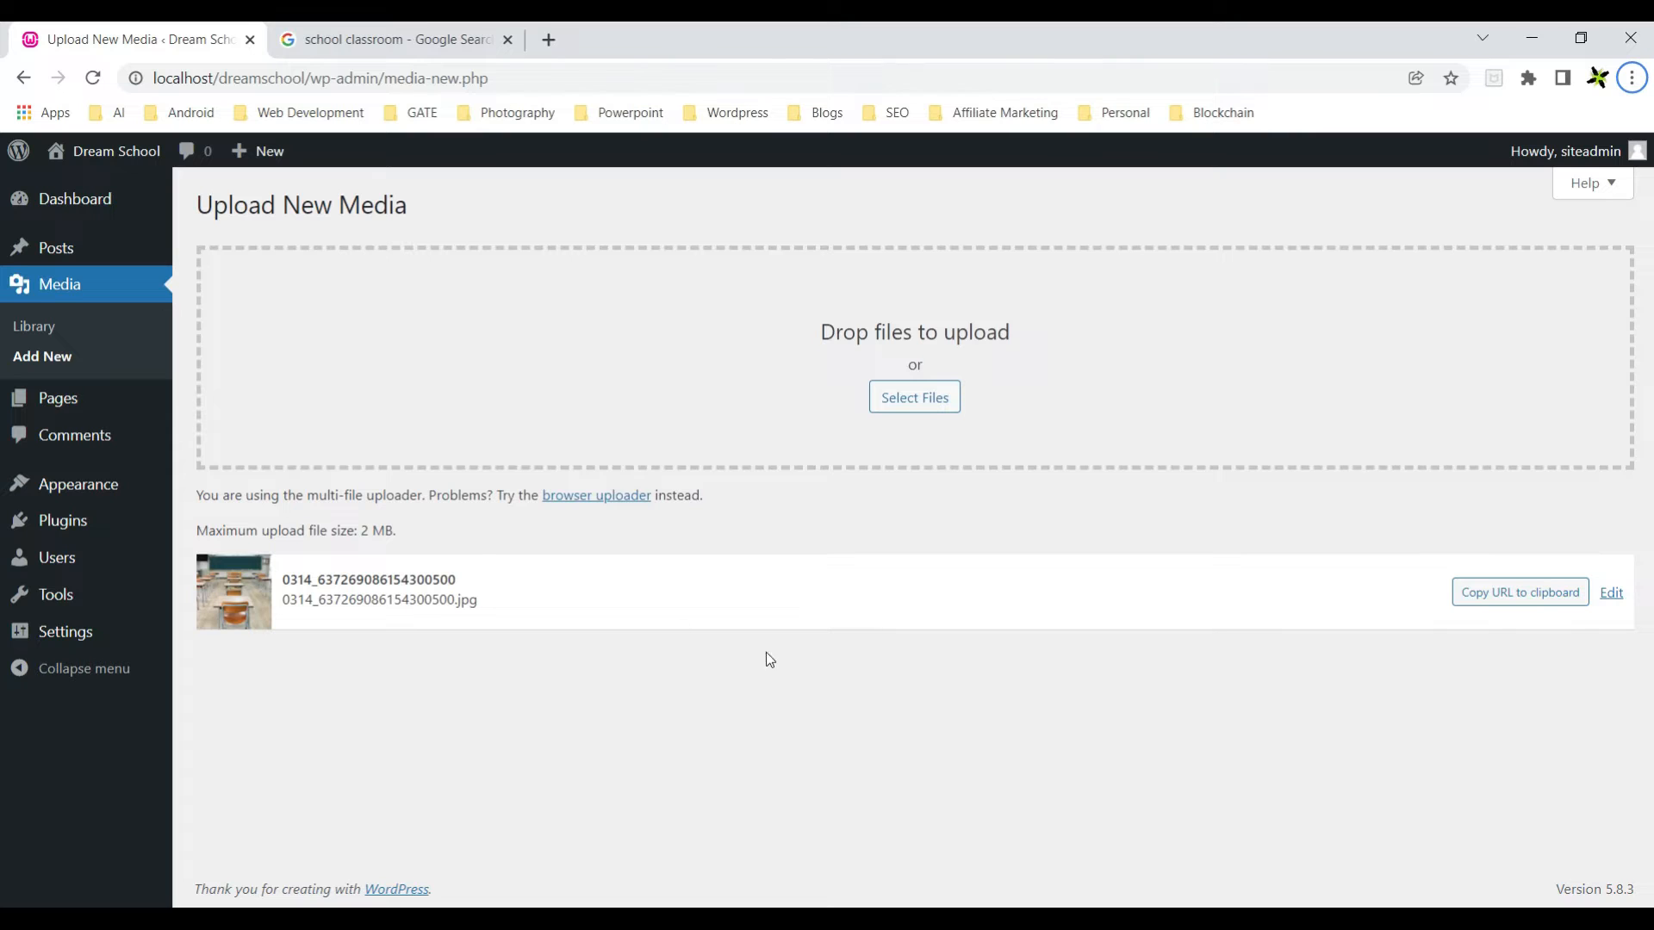
click(51, 332)
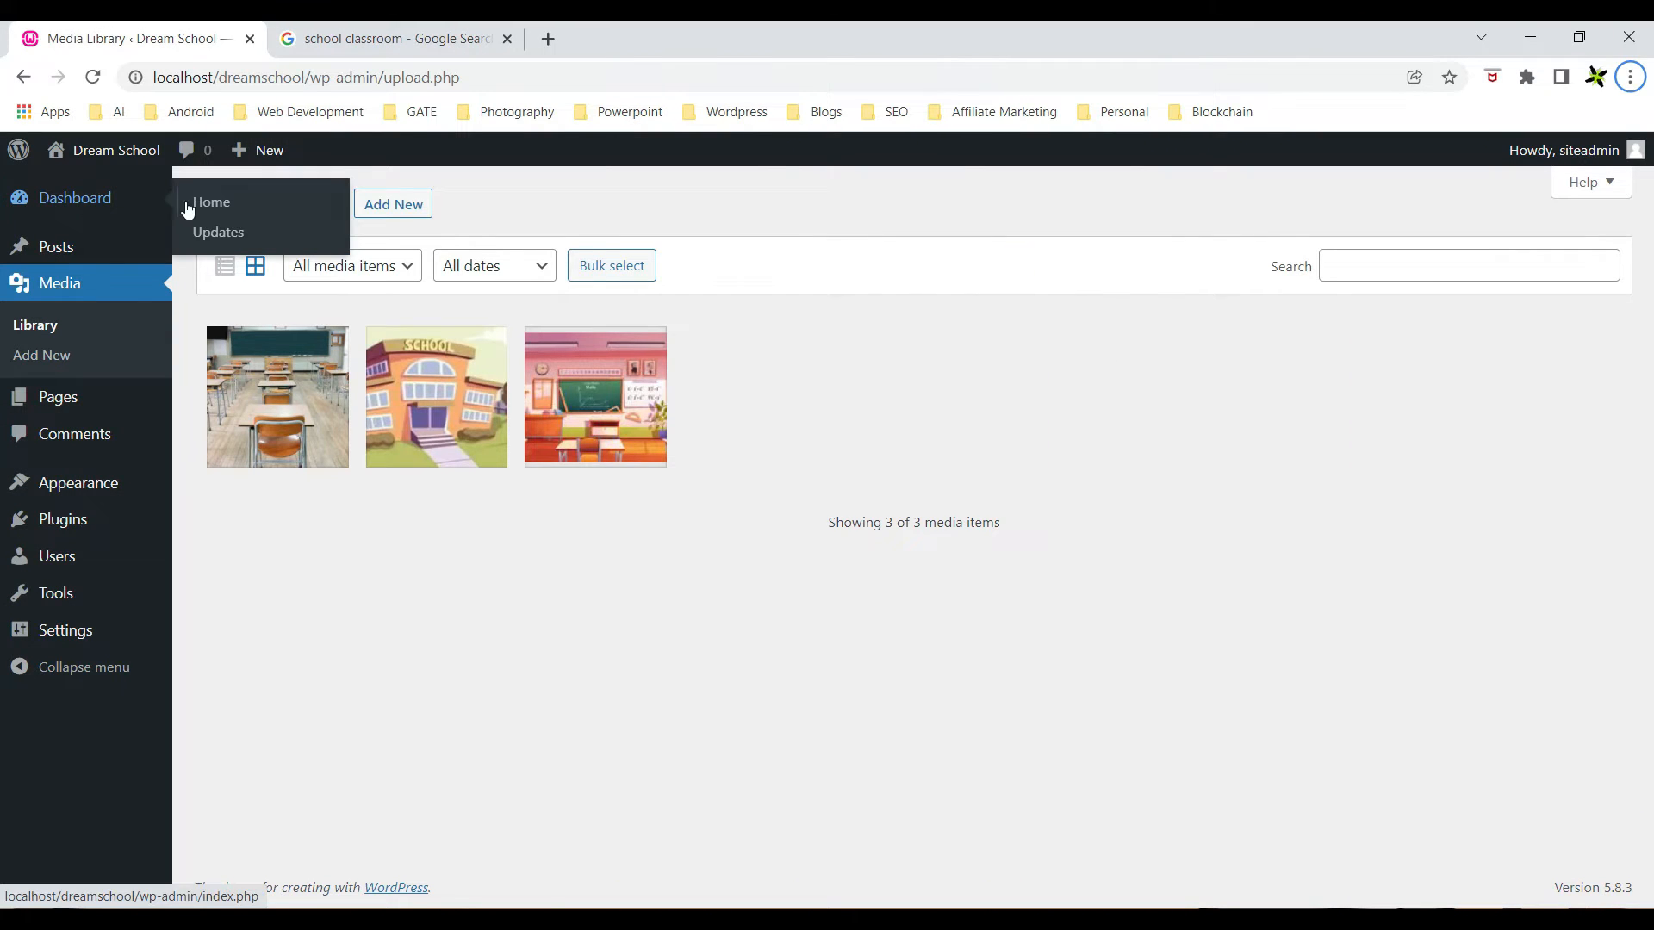
click(196, 207)
mouse_move(88, 358)
click(215, 365)
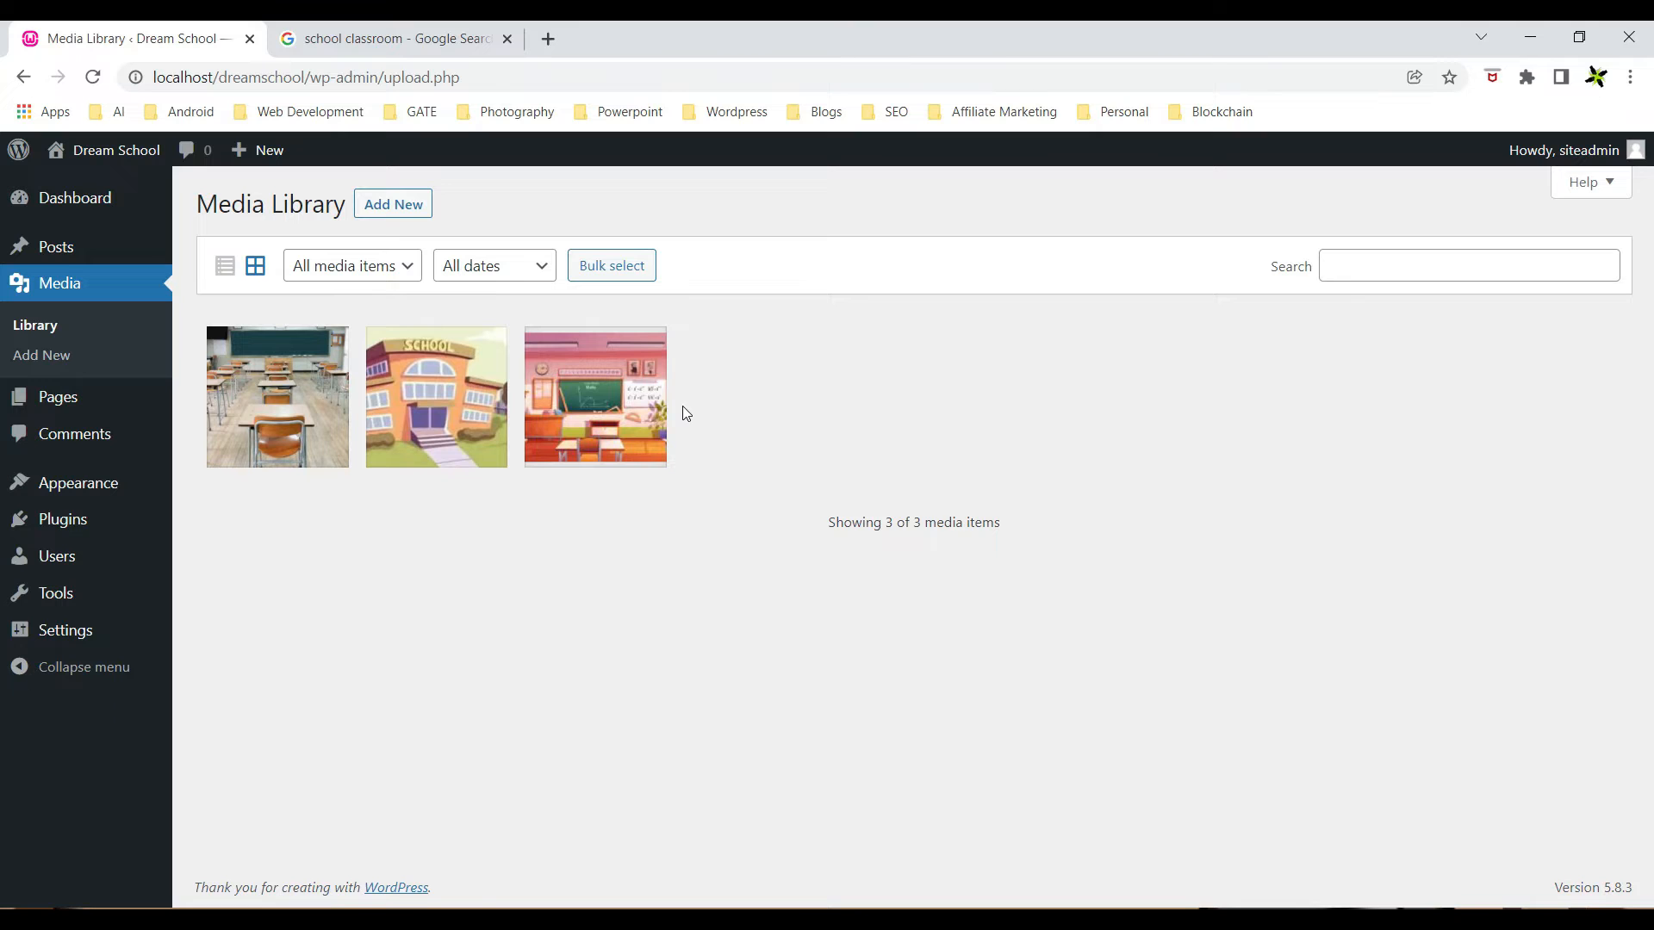
click(225, 266)
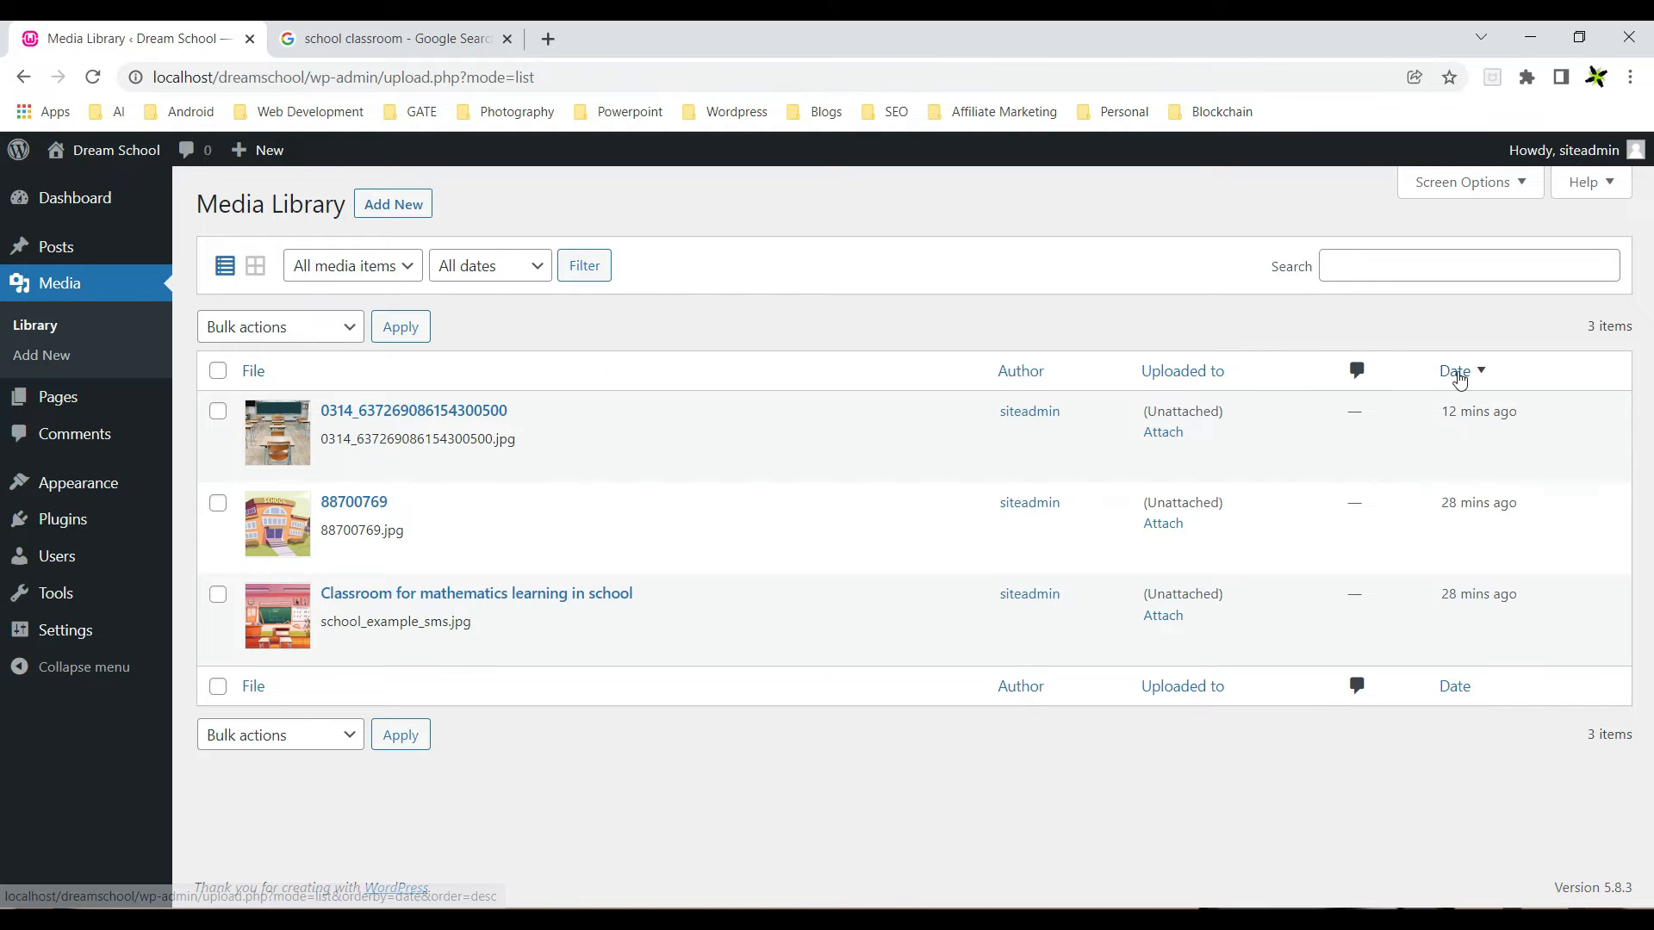
Hide the Uploaded to and Comments columns of the media list, show both again, and apply the screen options.
click(1503, 183)
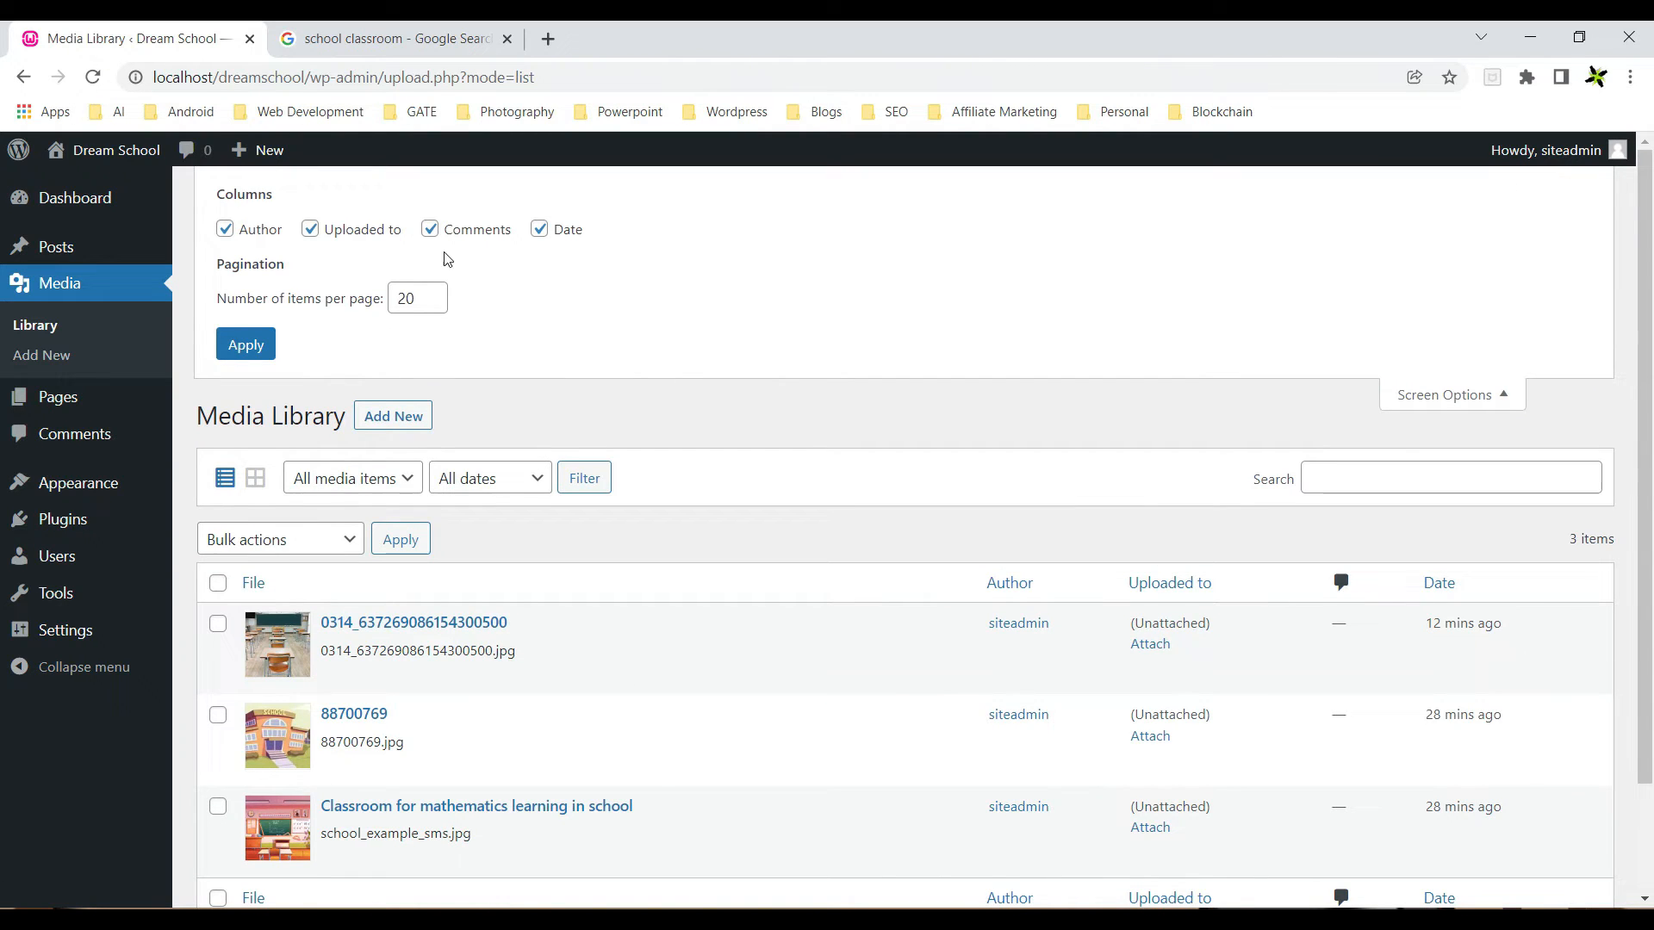
click(310, 229)
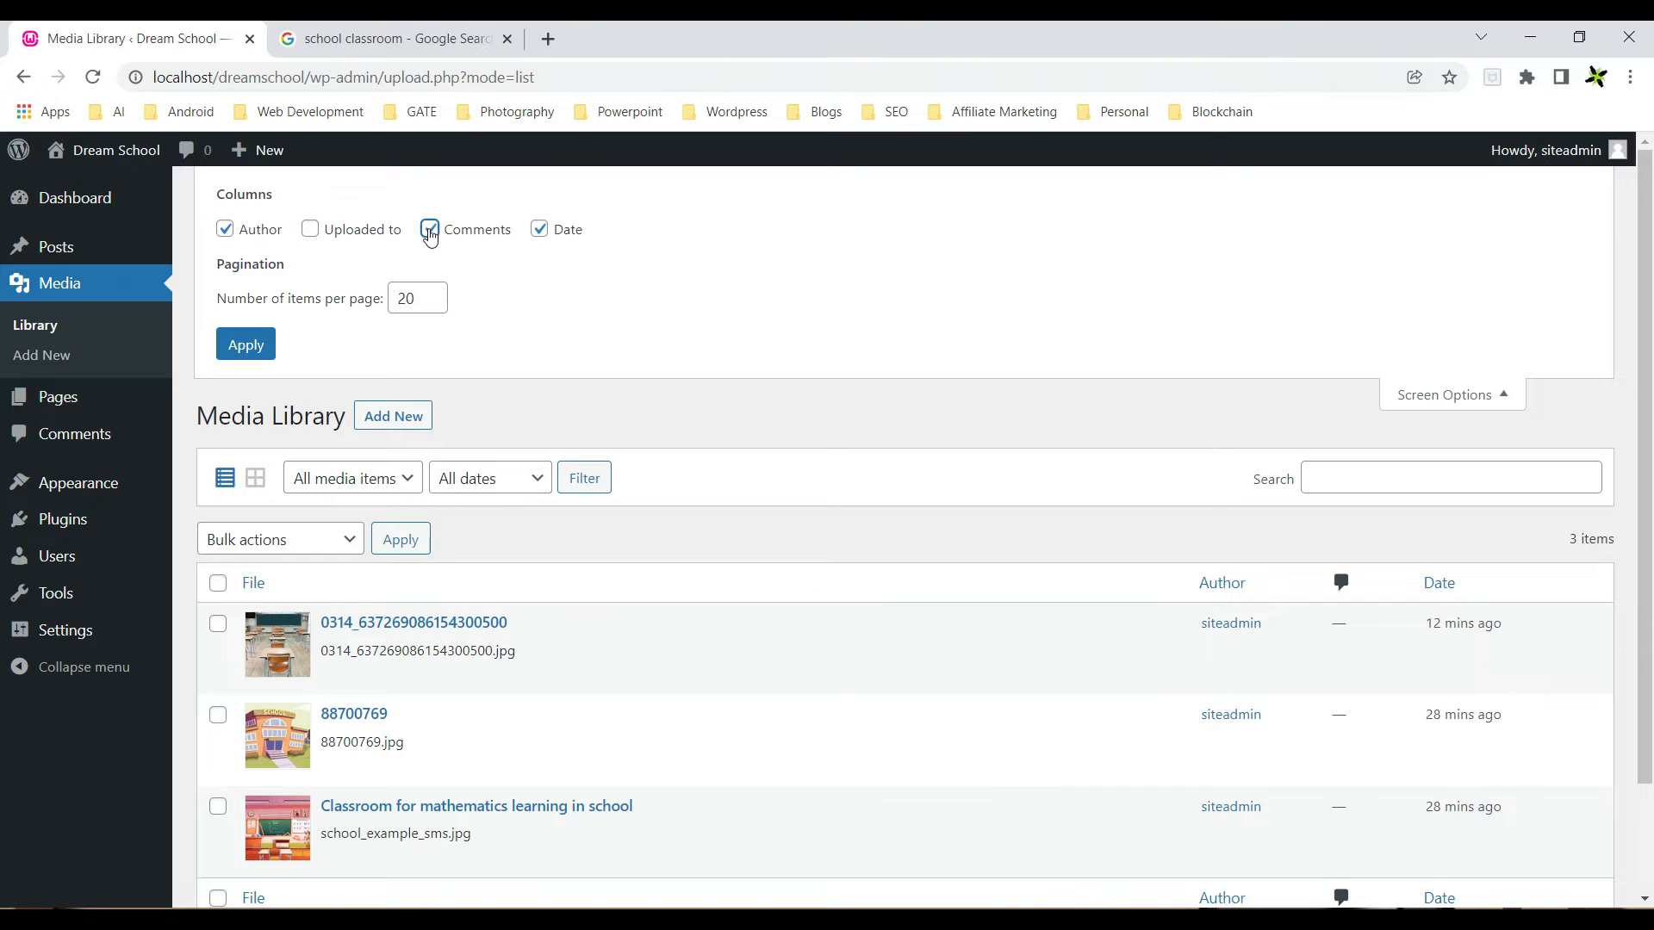
click(430, 230)
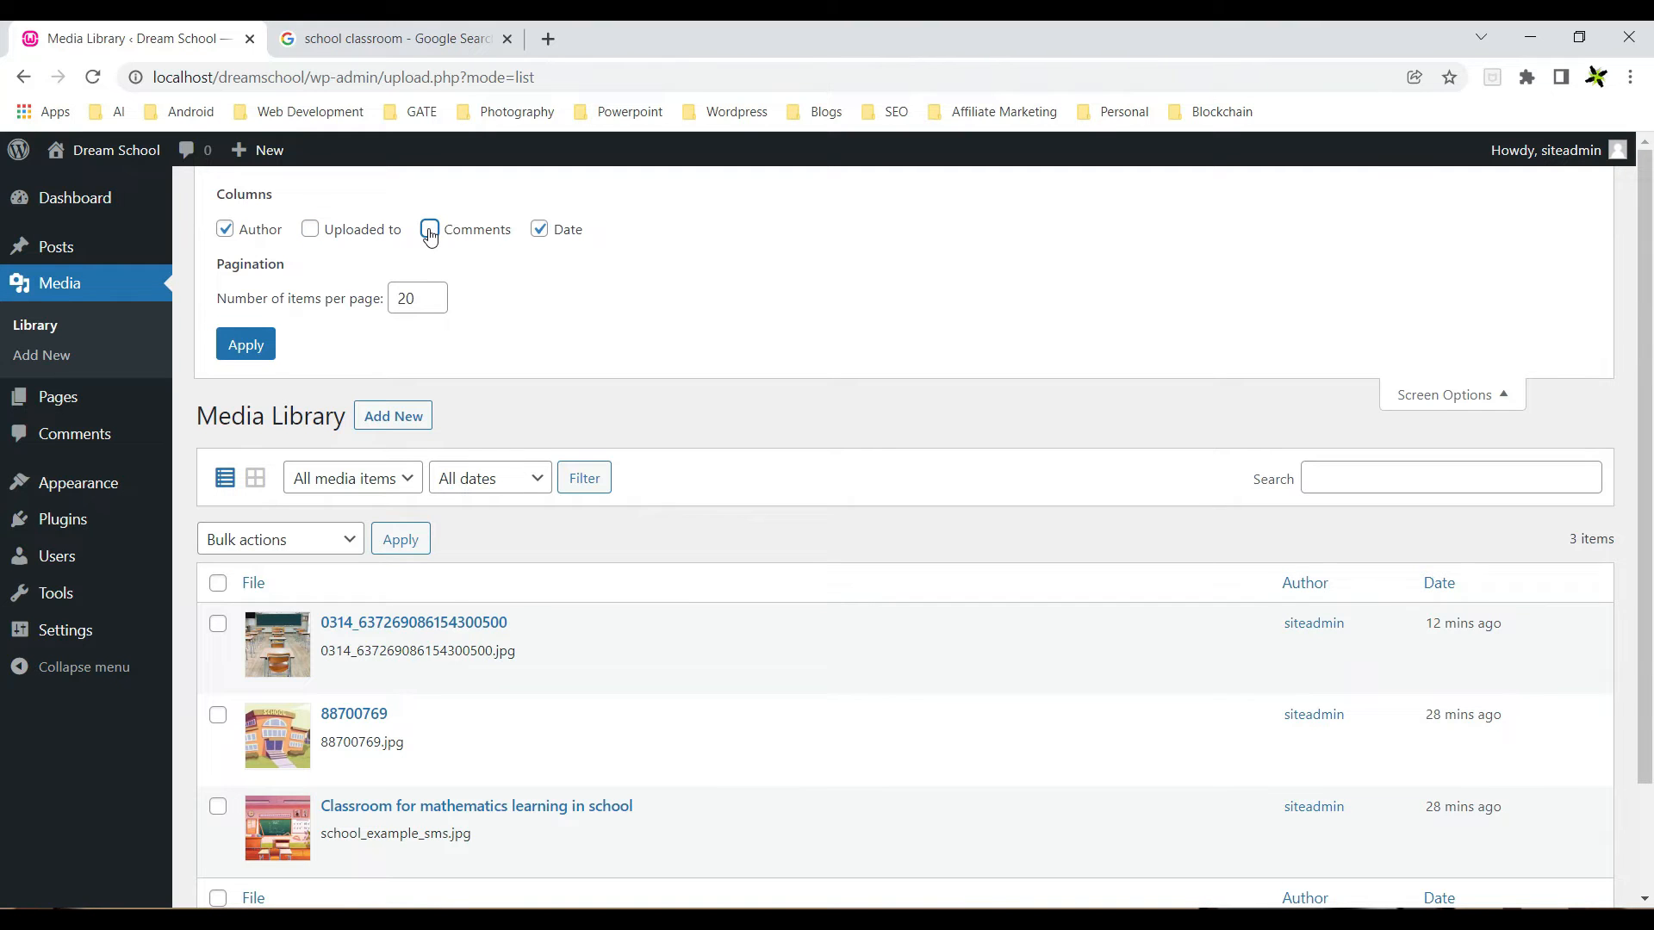
click(430, 230)
click(312, 231)
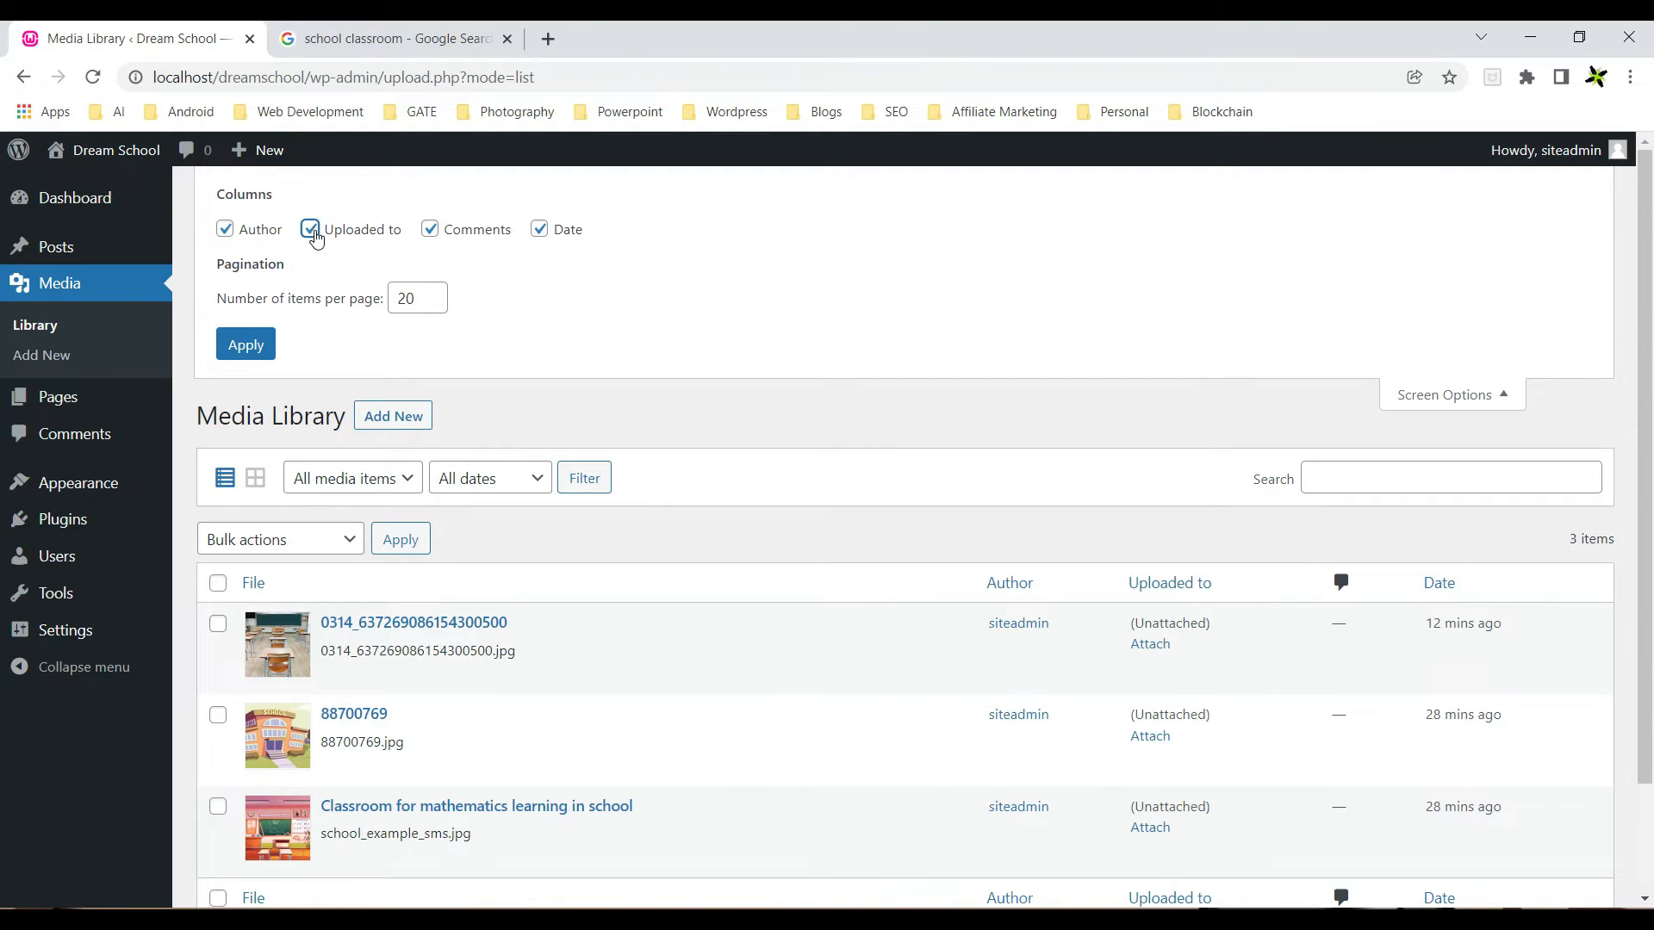
click(246, 344)
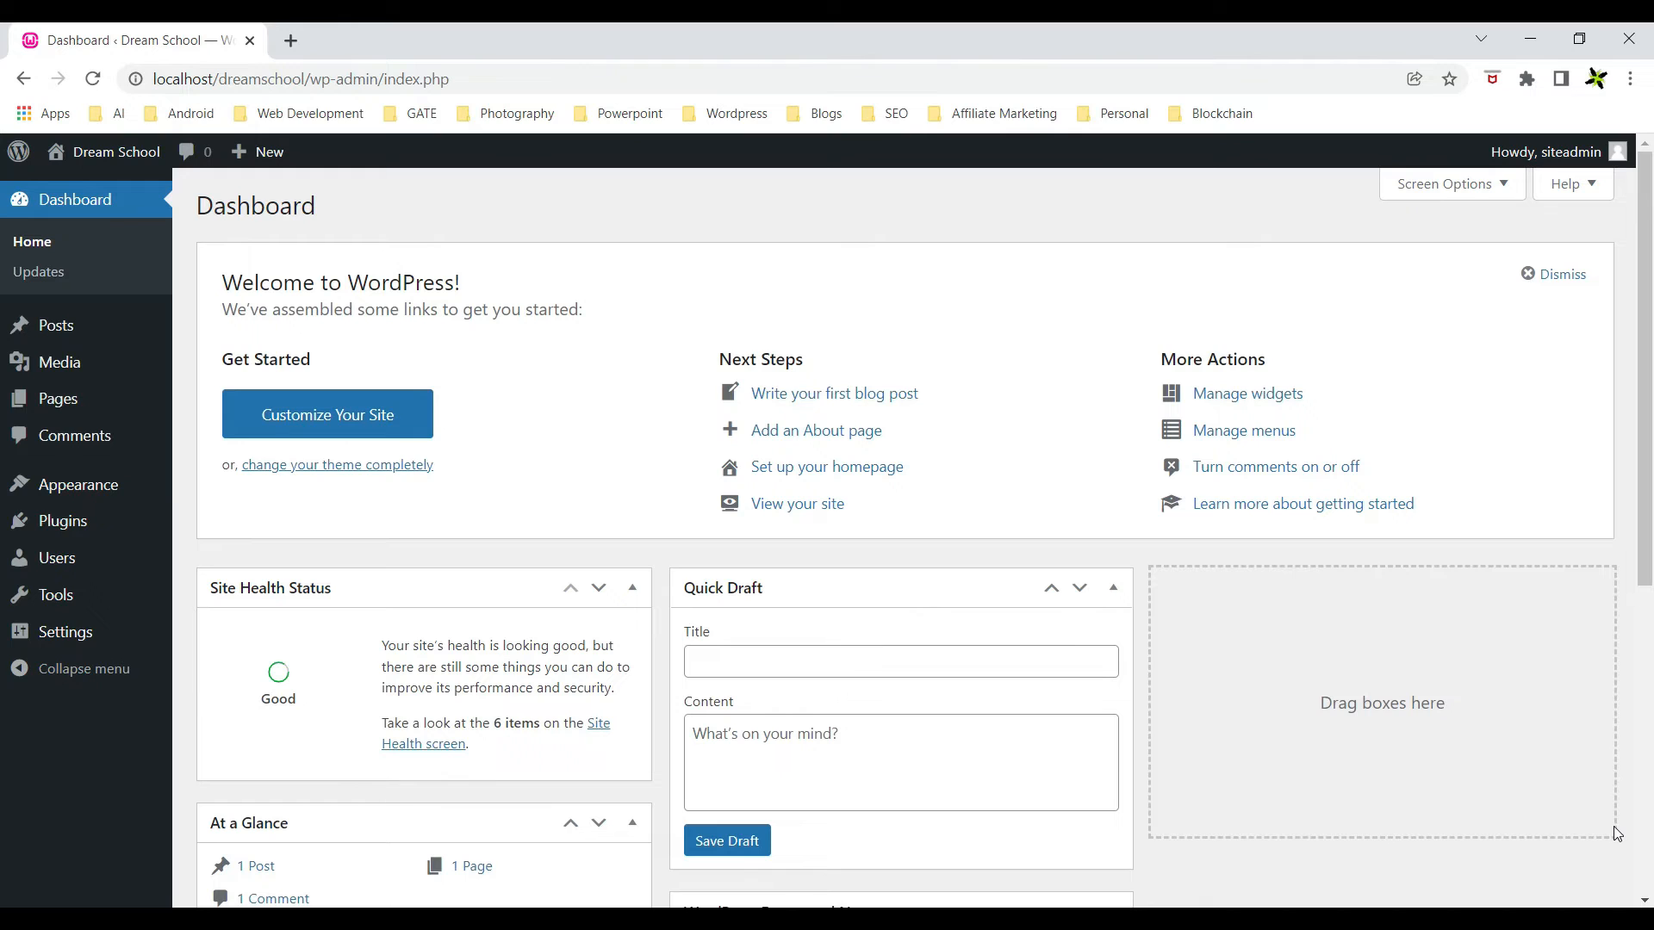
Open the media library and permanently delete the classroom photo 0314_637269086154300500.jpg from its attachment details.
click(209, 363)
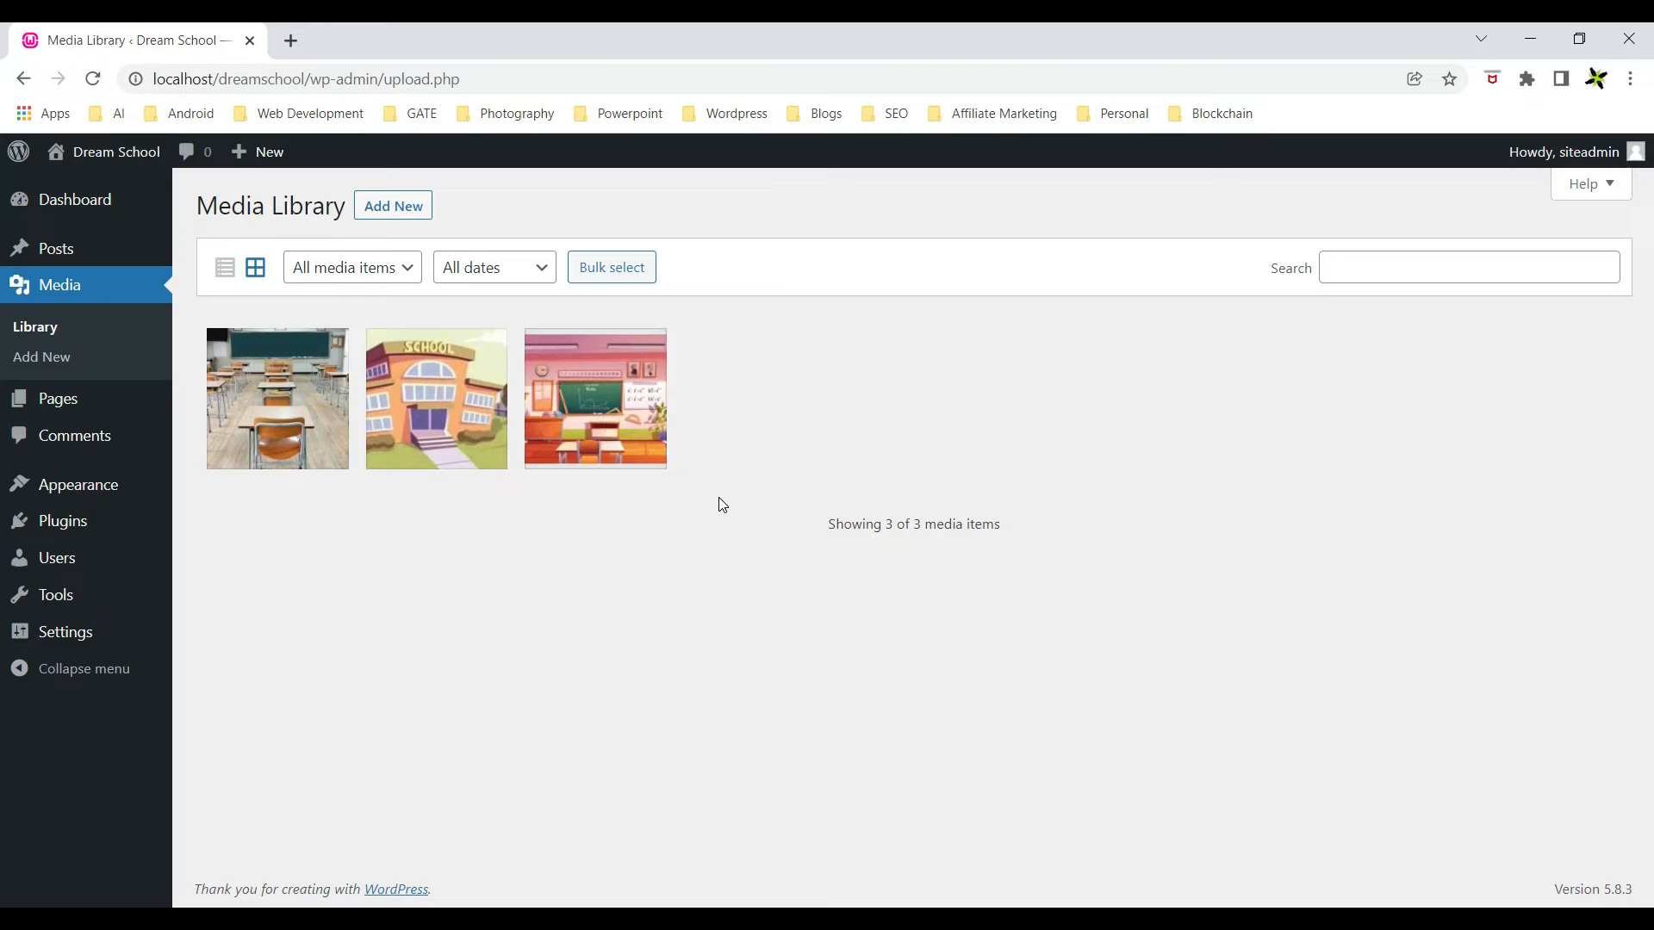
click(279, 420)
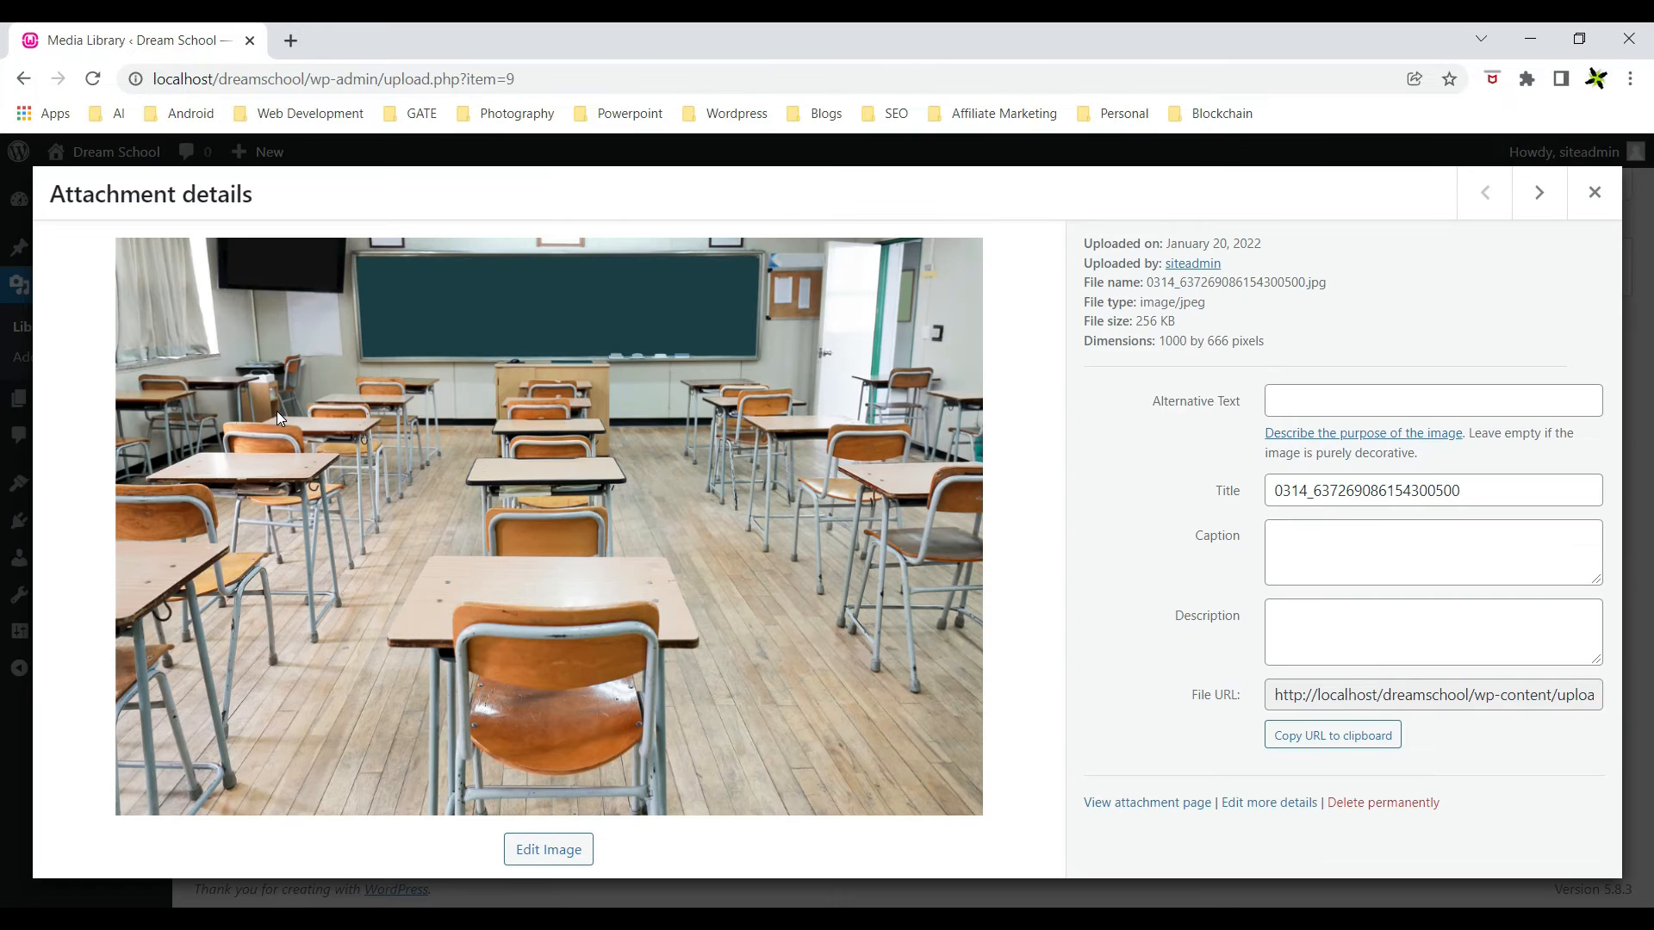
click(1383, 804)
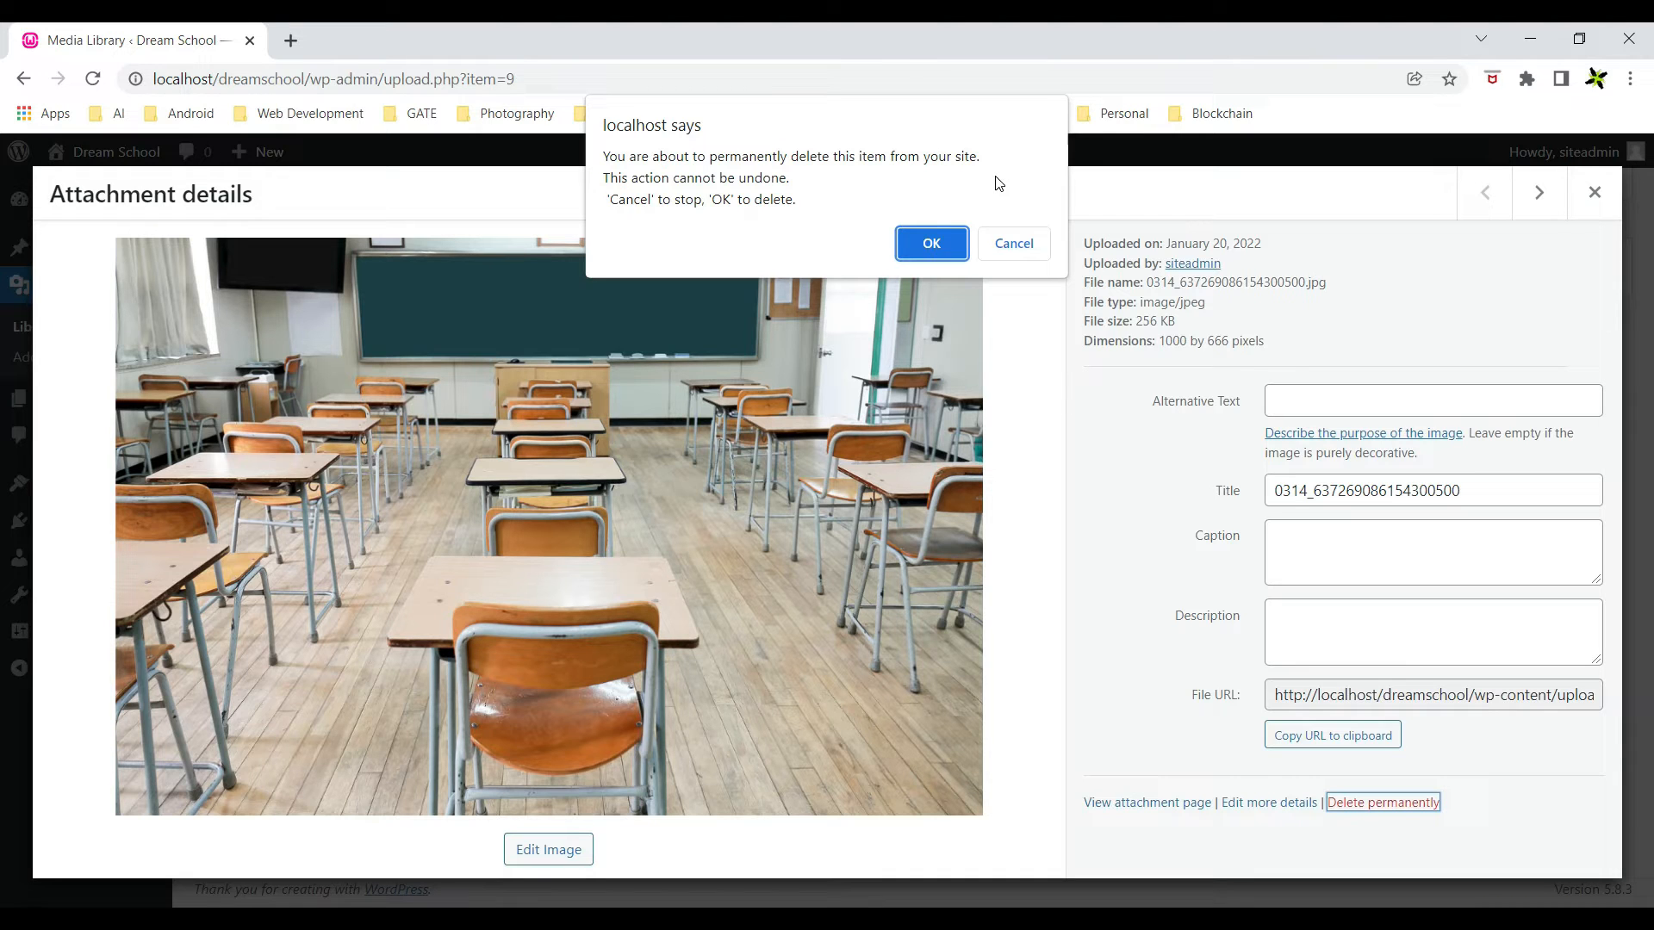
click(933, 241)
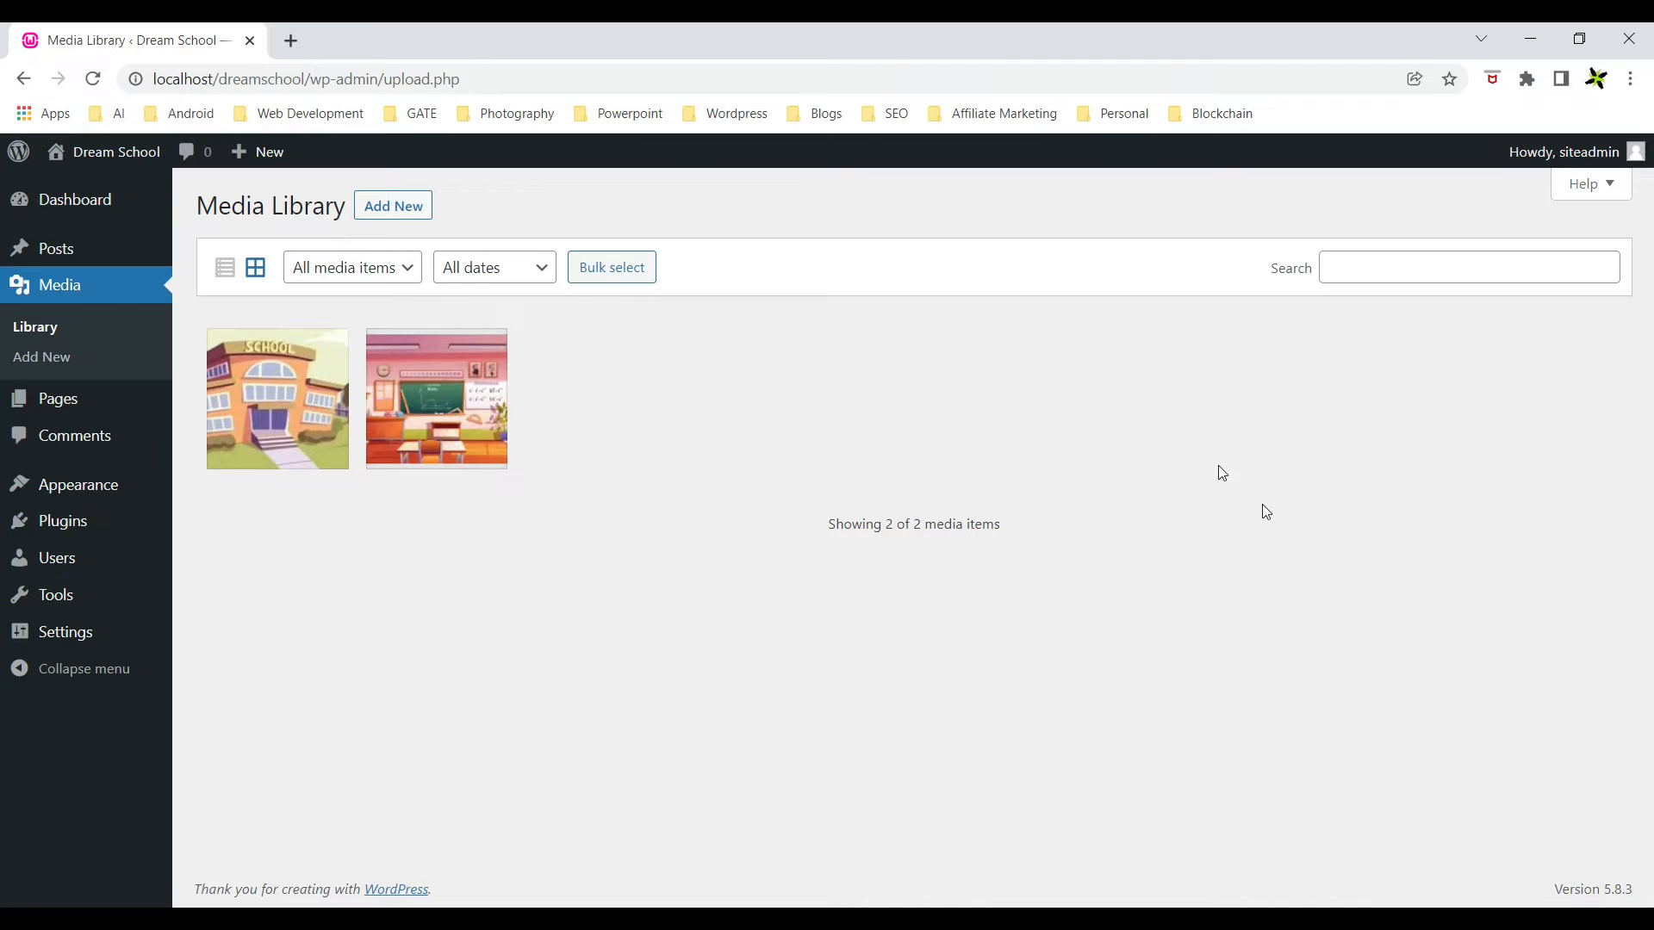
Bulk select the school building and pink classroom images and permanently delete both from the media library.
click(617, 276)
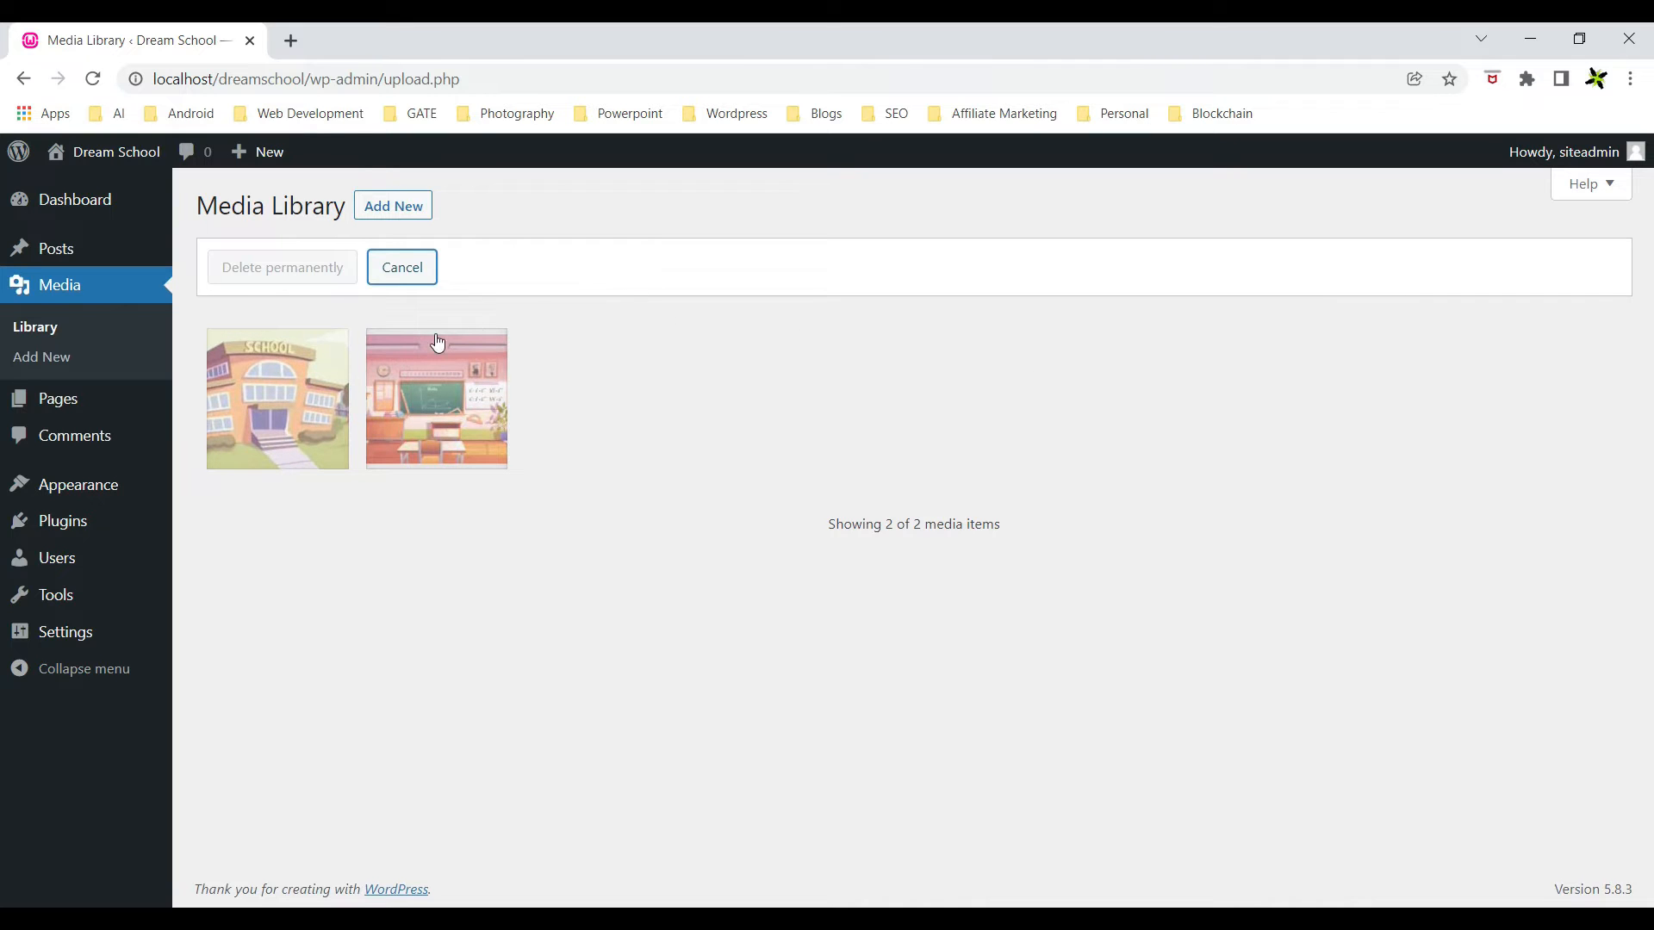
click(291, 373)
click(426, 394)
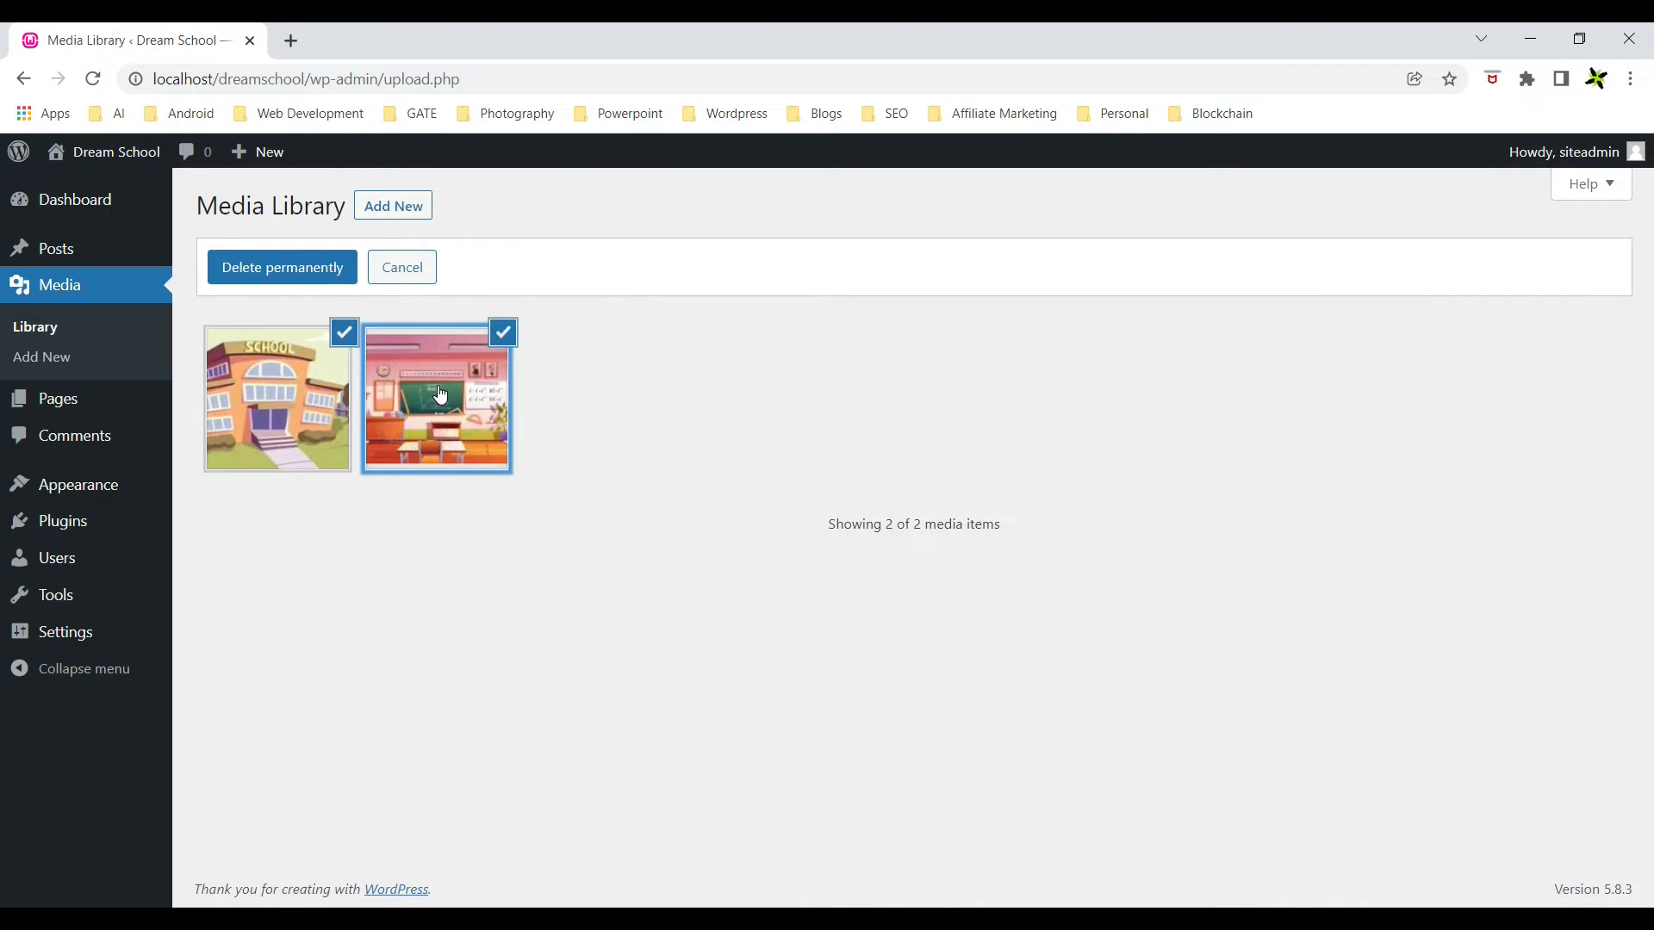
click(281, 269)
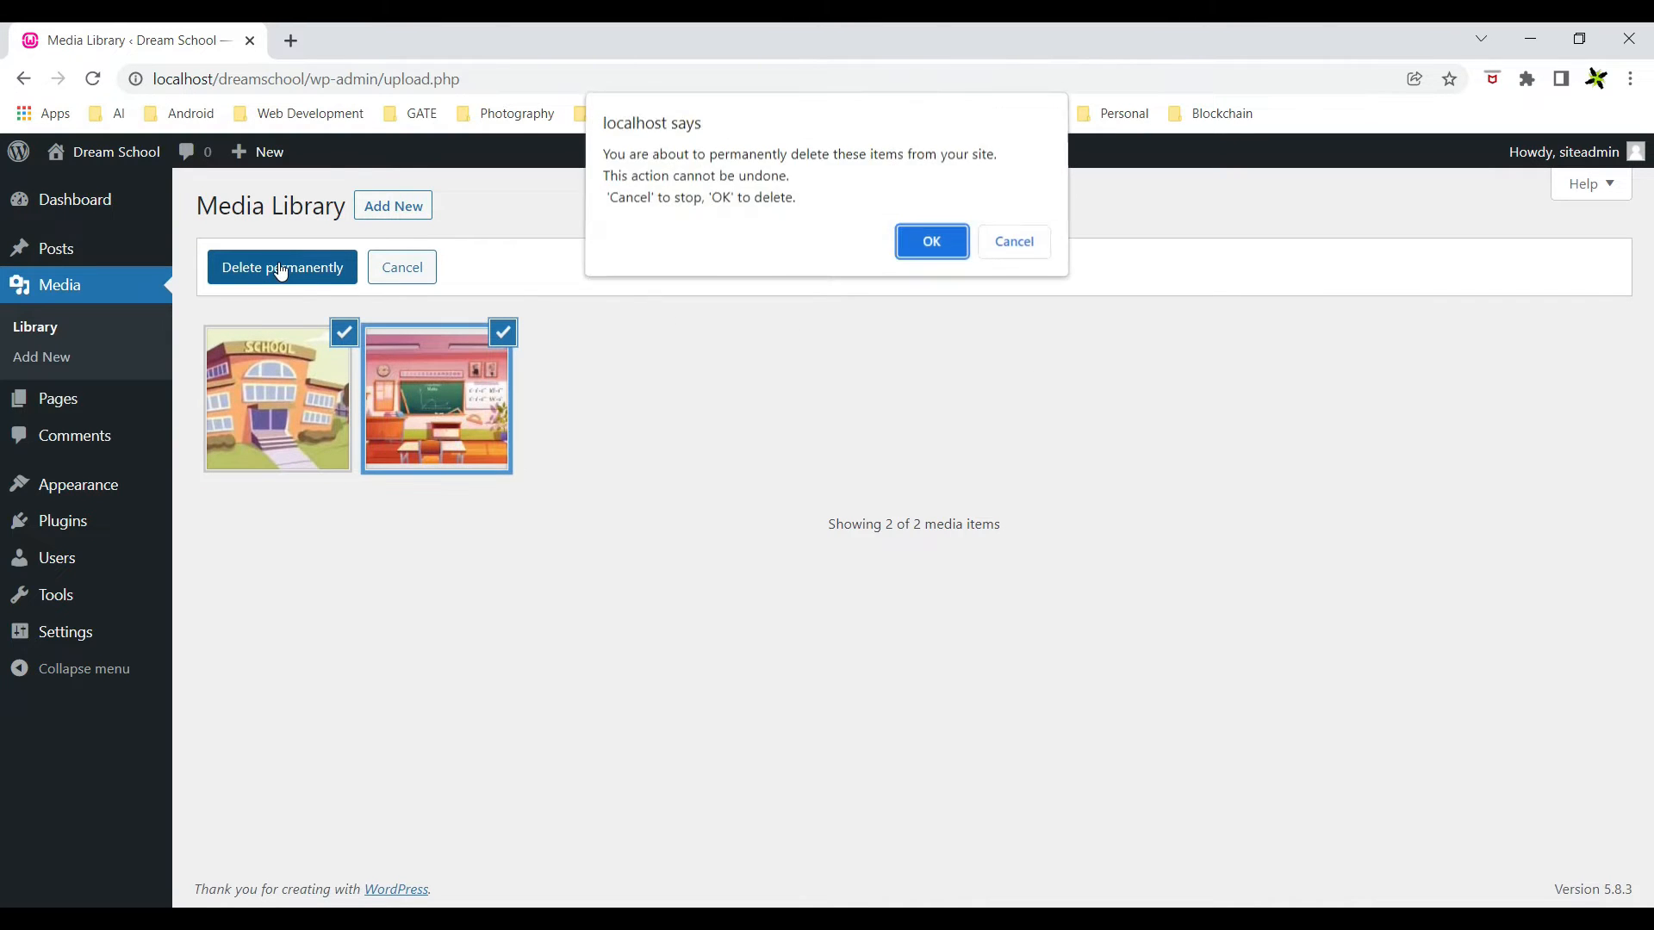
click(1027, 249)
click(304, 266)
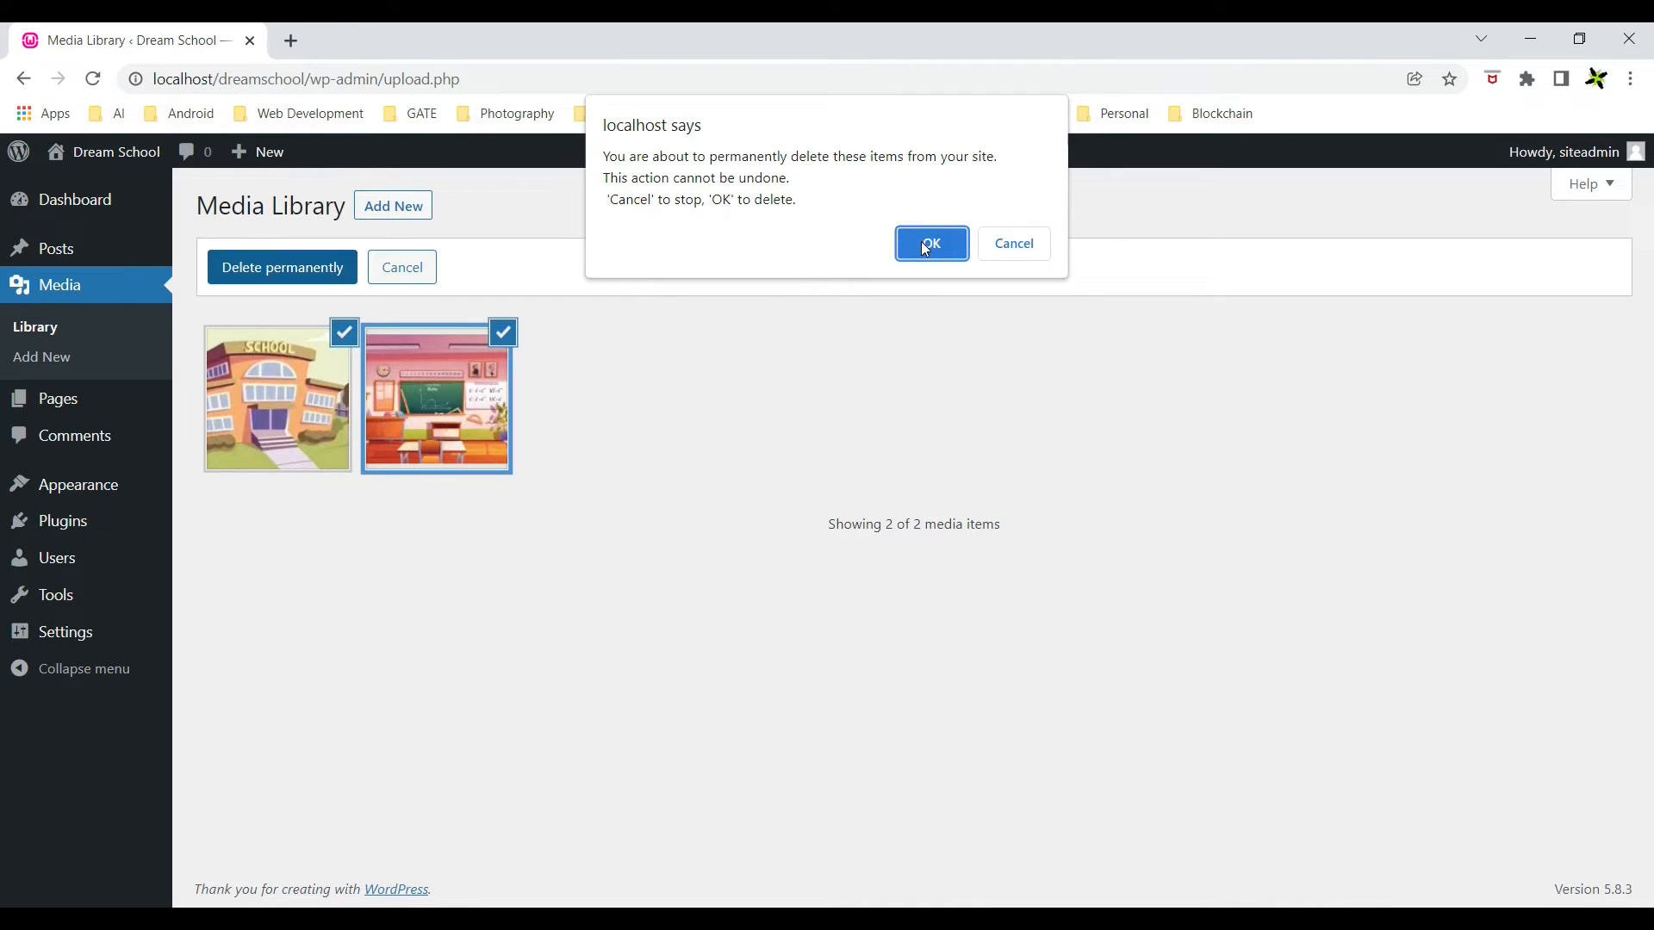
click(925, 246)
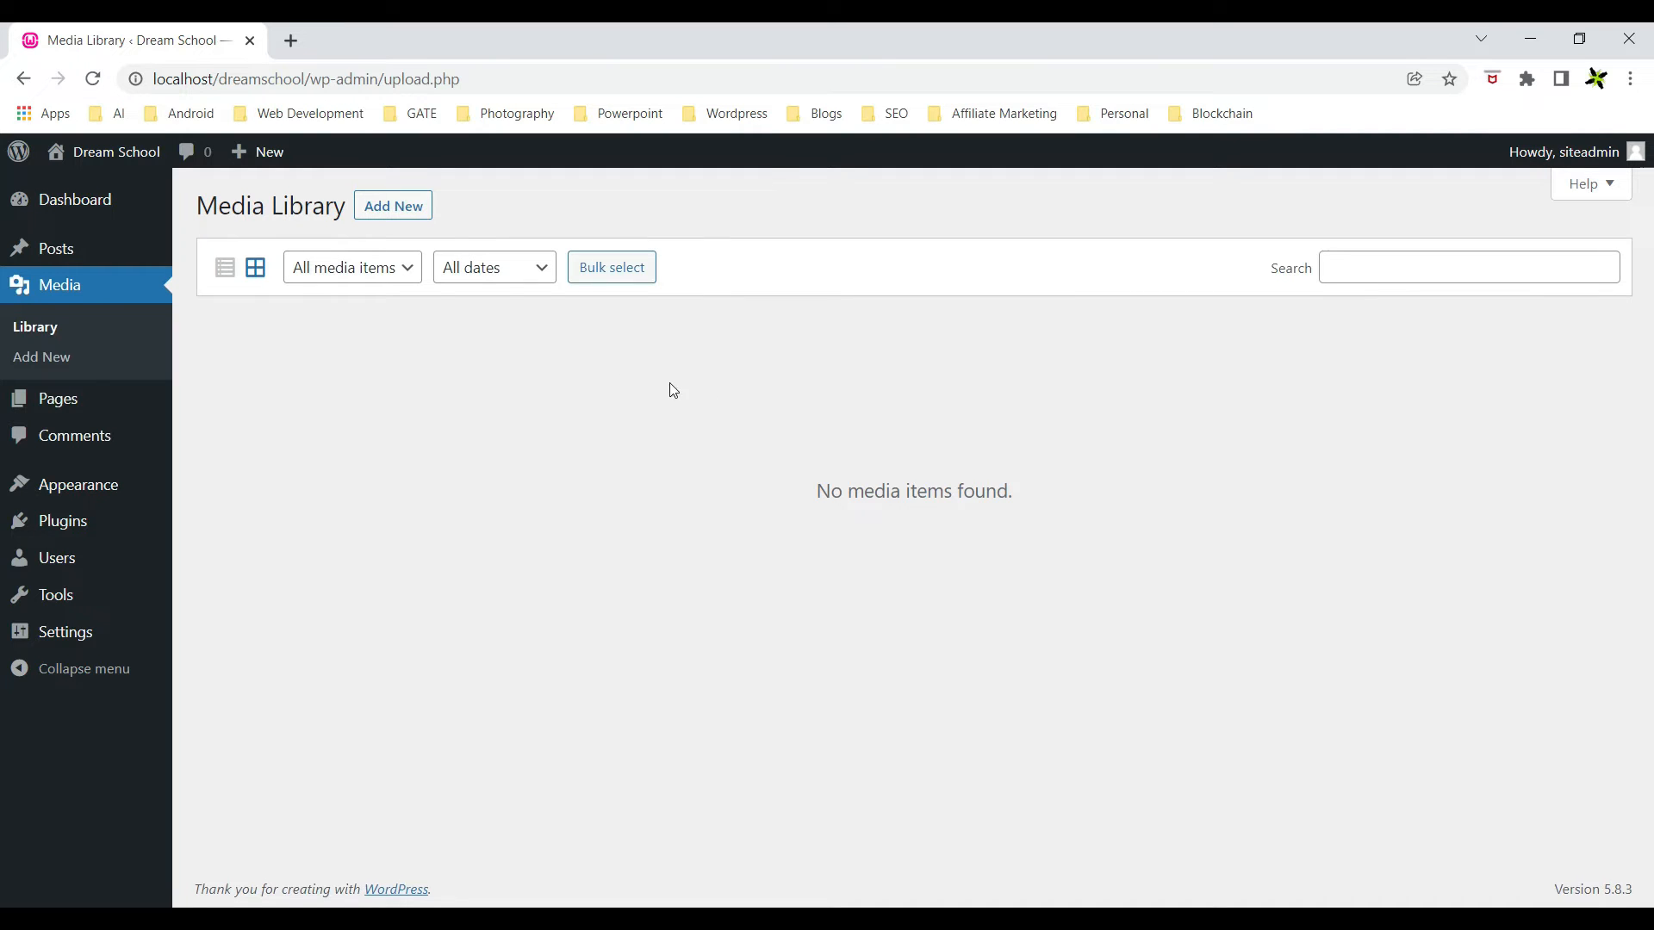
Upload the school building image and the two classroom images to the media library together, and reload the page.
click(411, 211)
click(938, 384)
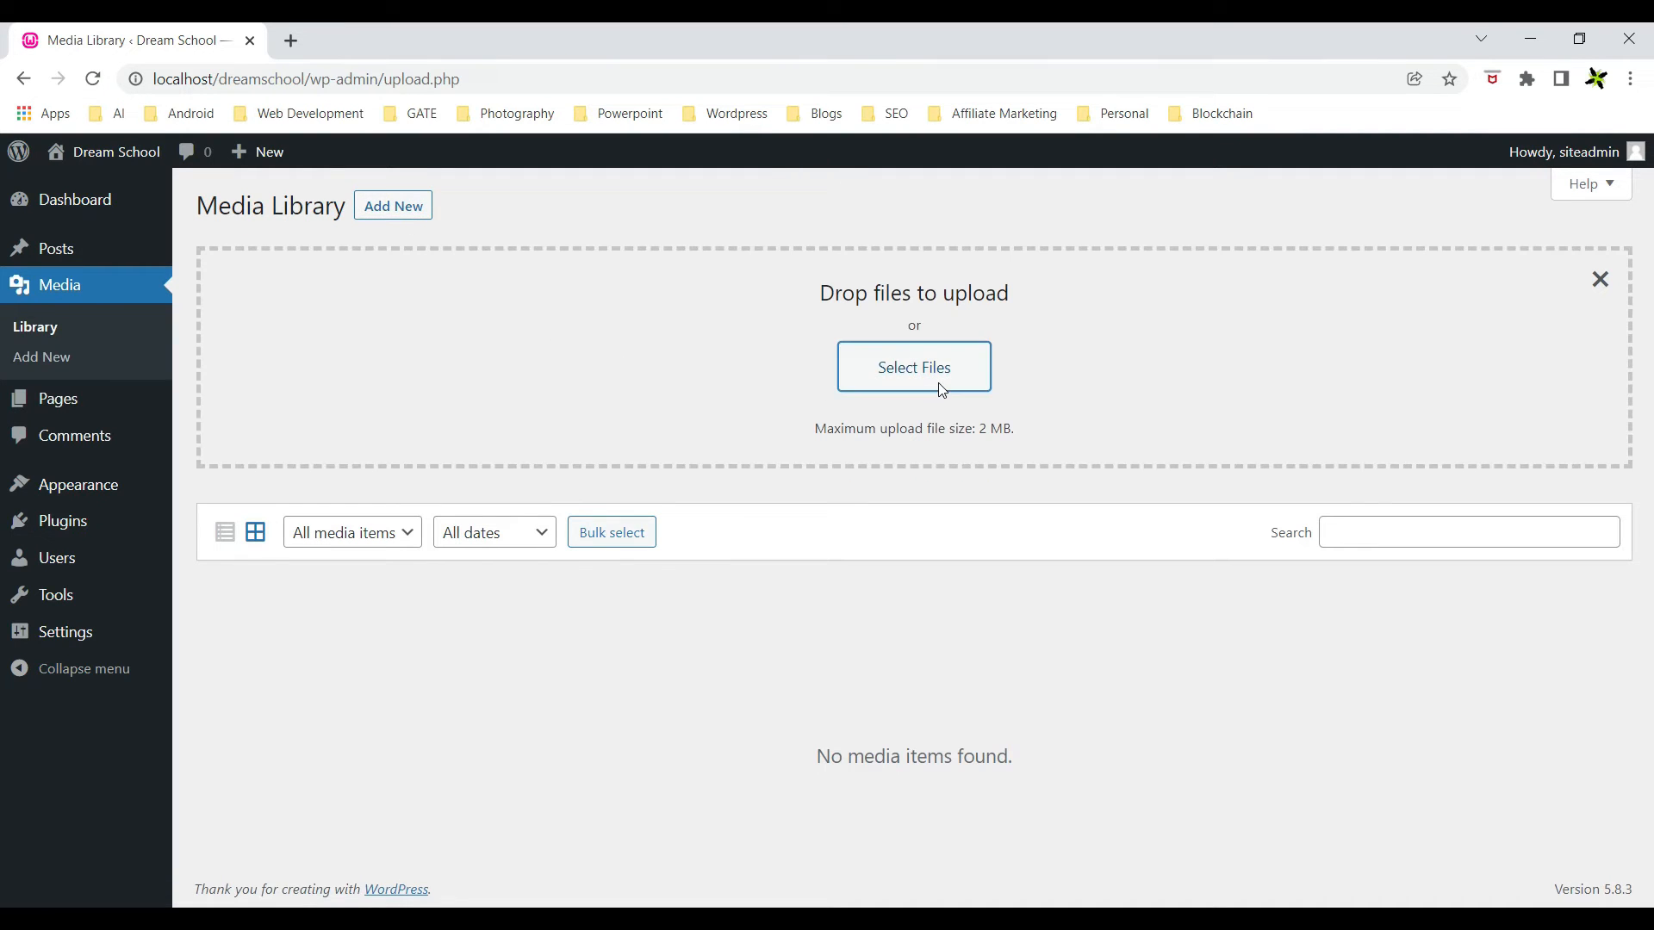
drag(246, 325, 532, 199)
click(645, 508)
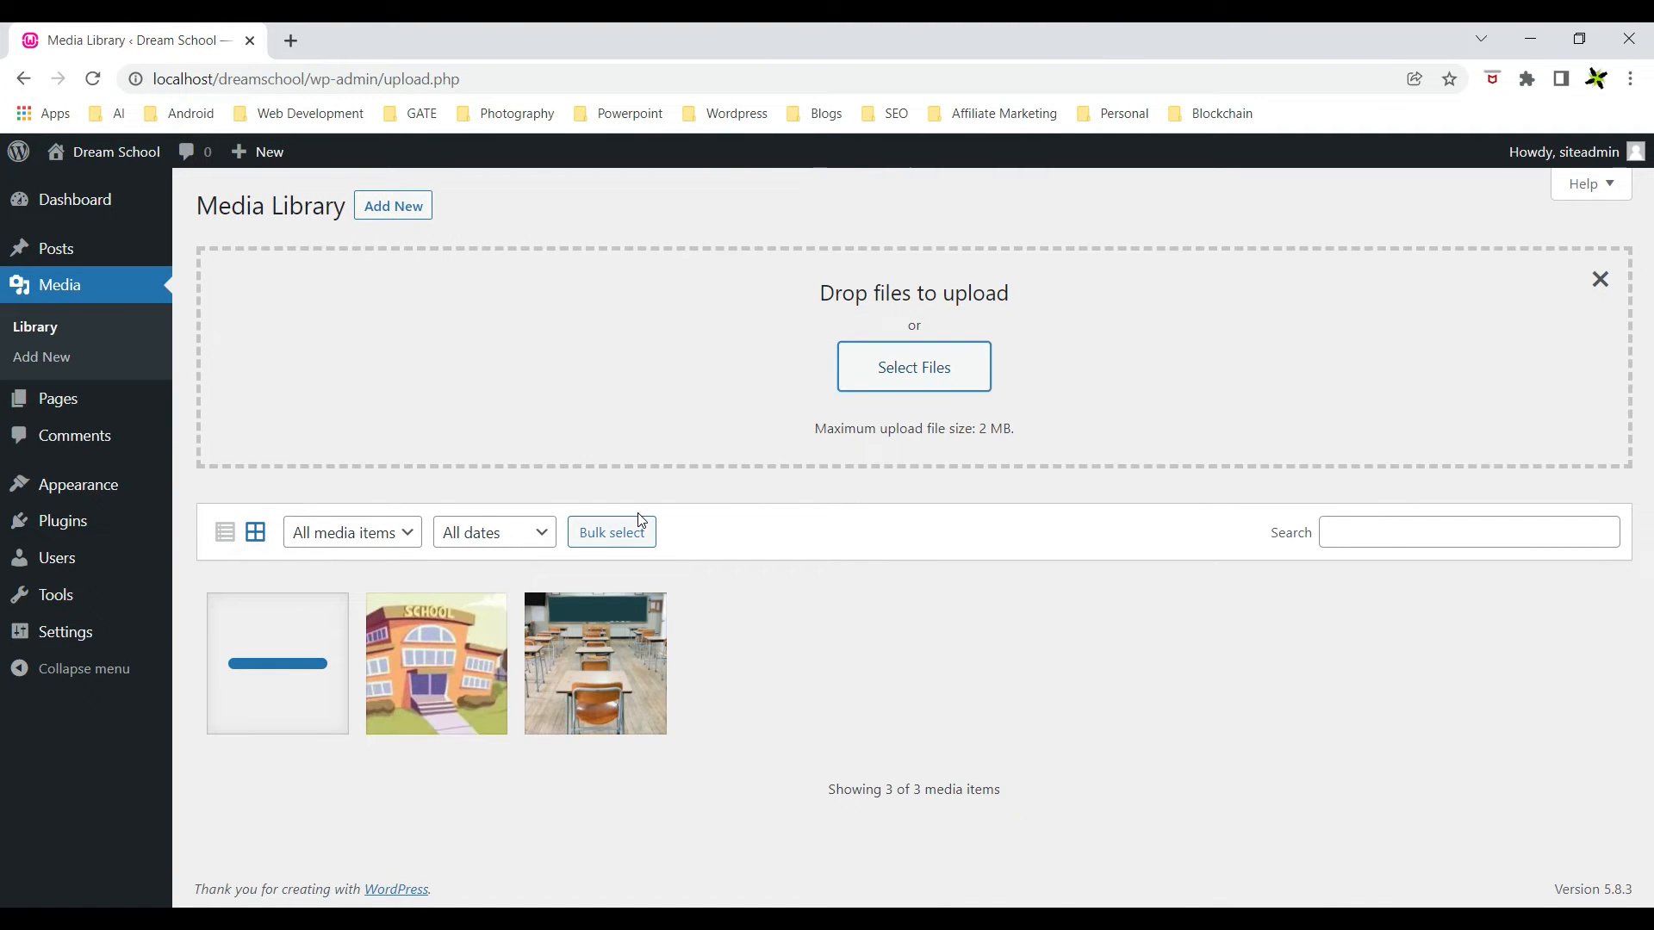
key(F5)
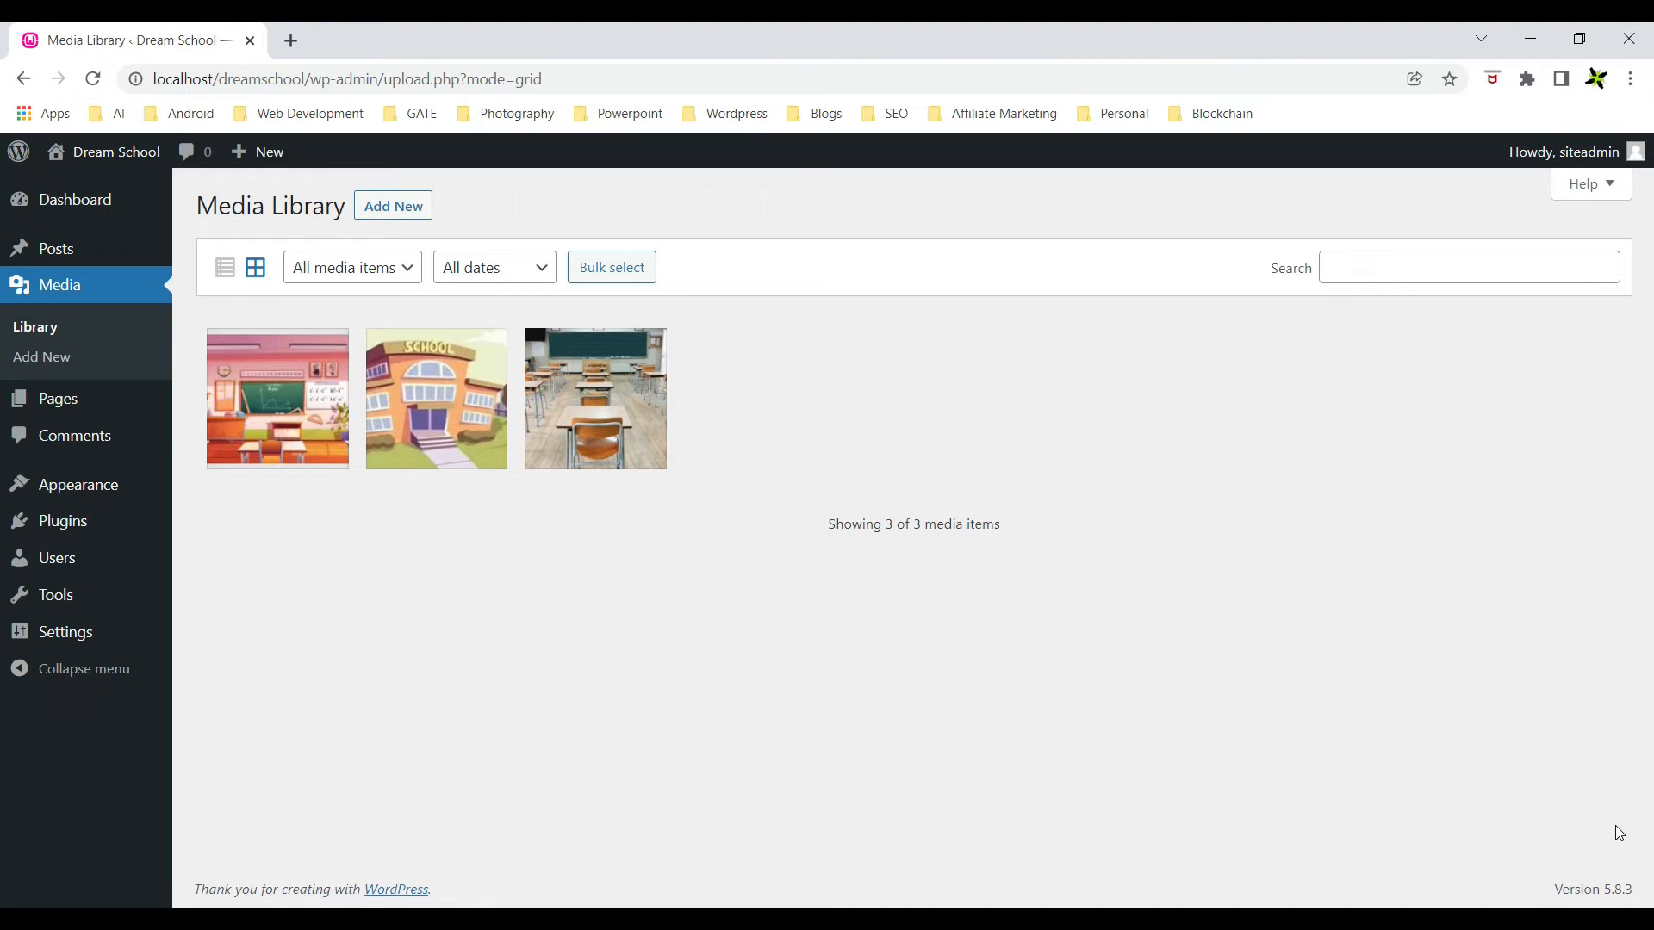
Show the media library as a list and permanently delete the 88700769.jpg image.
click(224, 272)
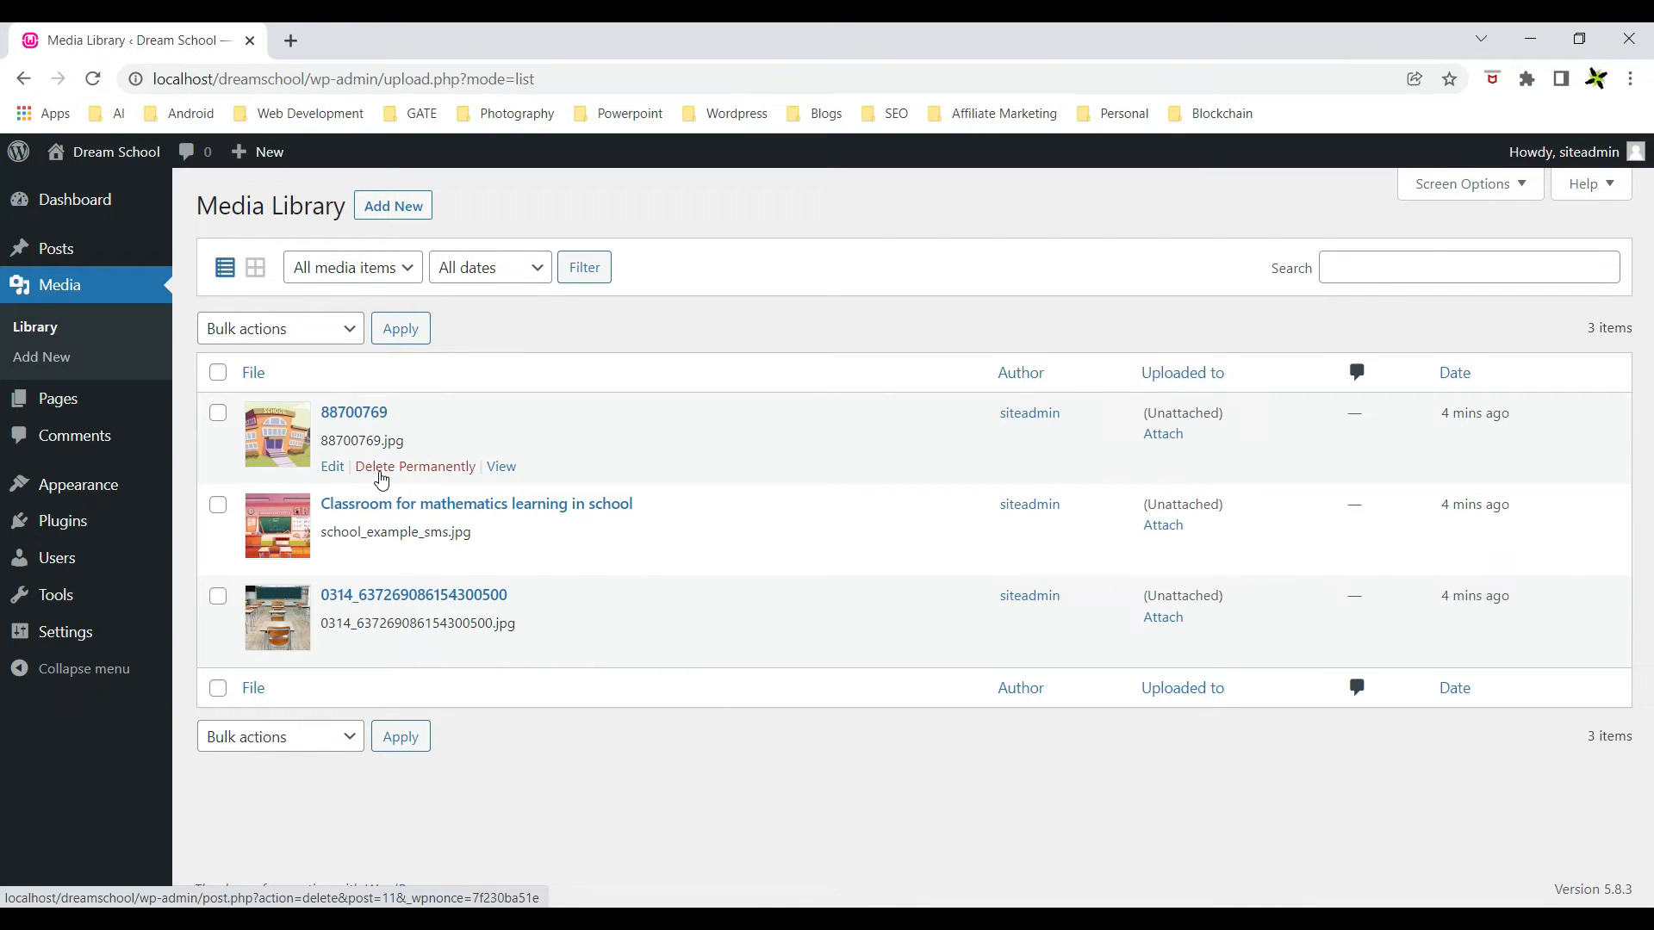
click(382, 468)
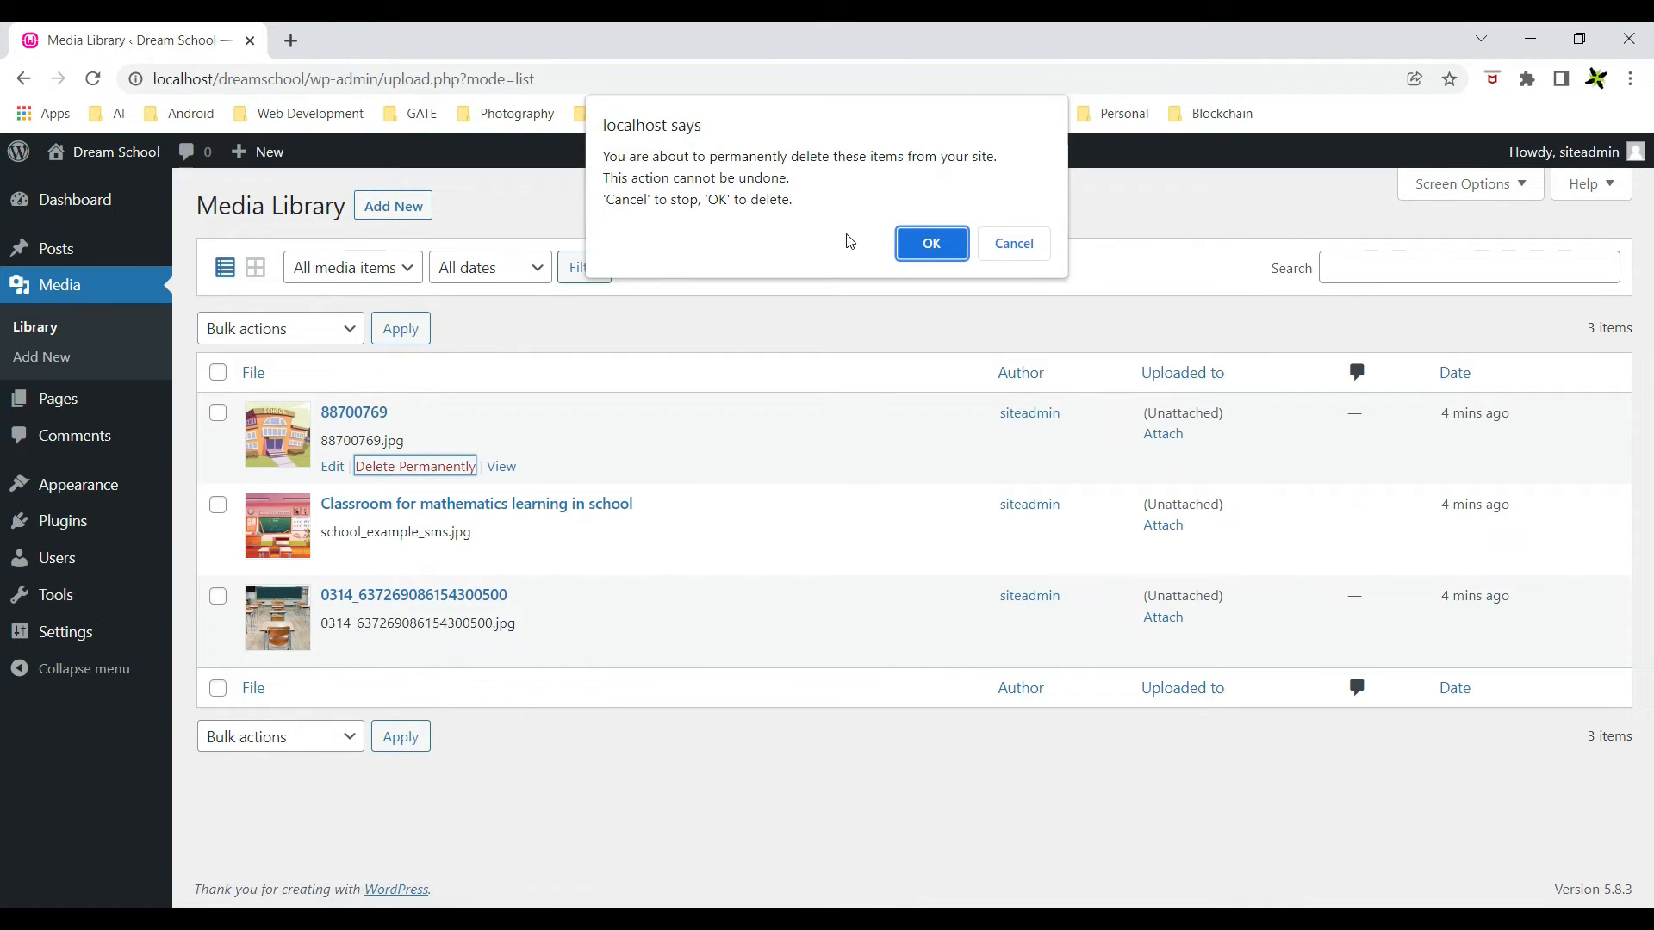
click(924, 247)
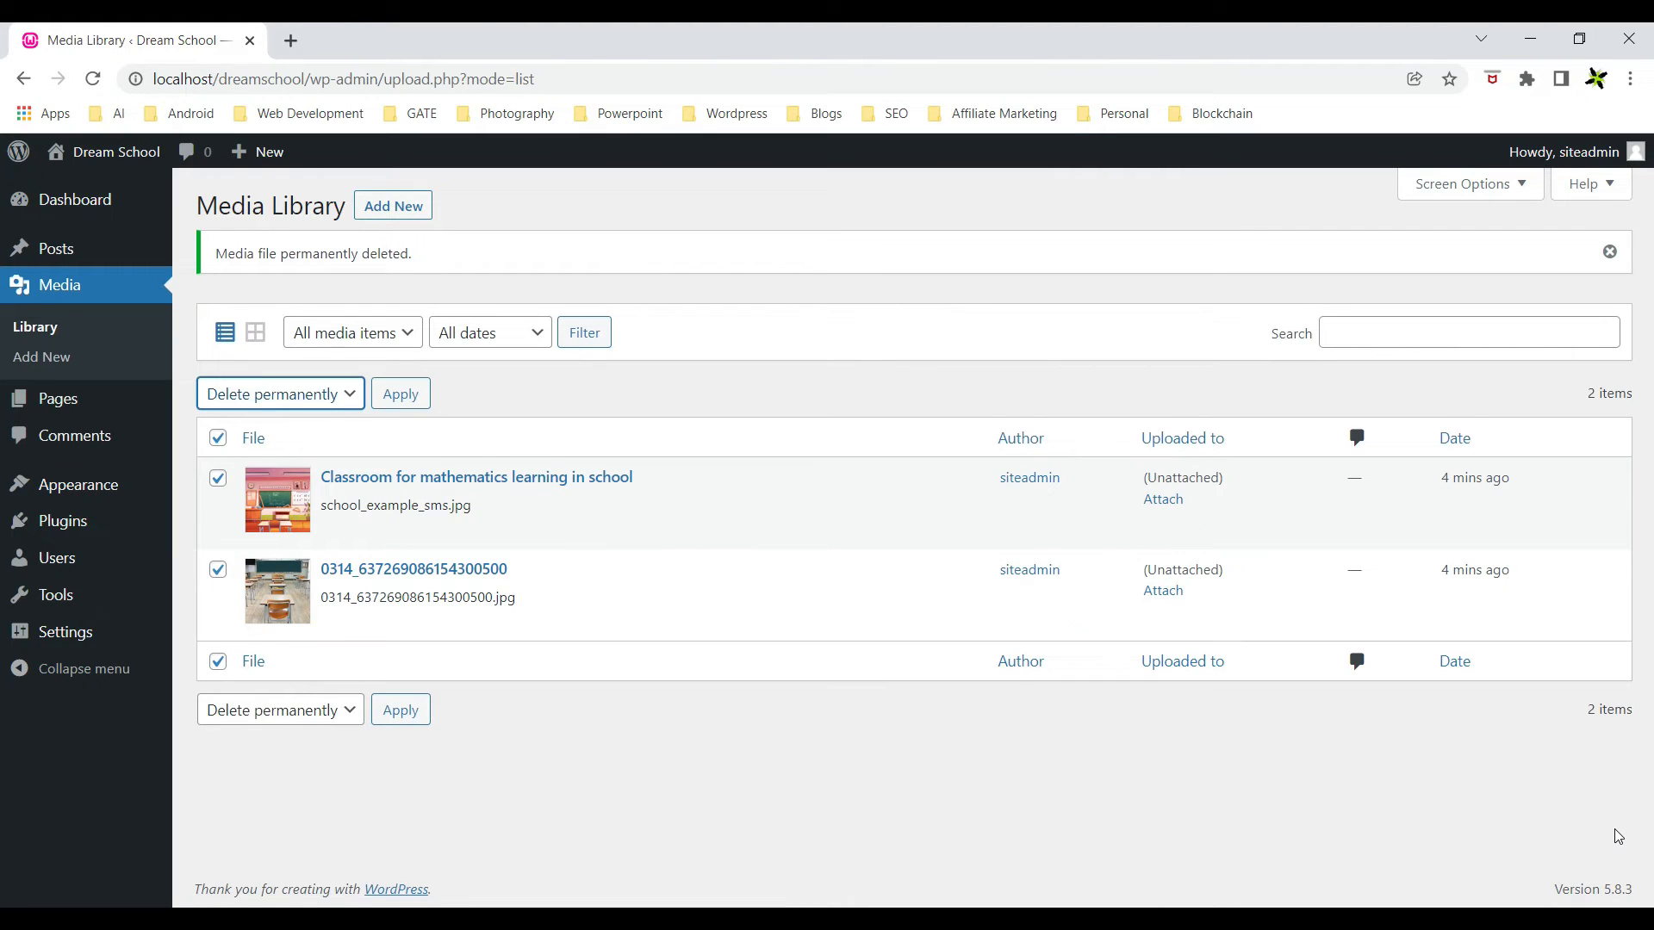
Select all remaining media items in the list and apply the Delete permanently bulk action to them.
click(218, 440)
click(218, 441)
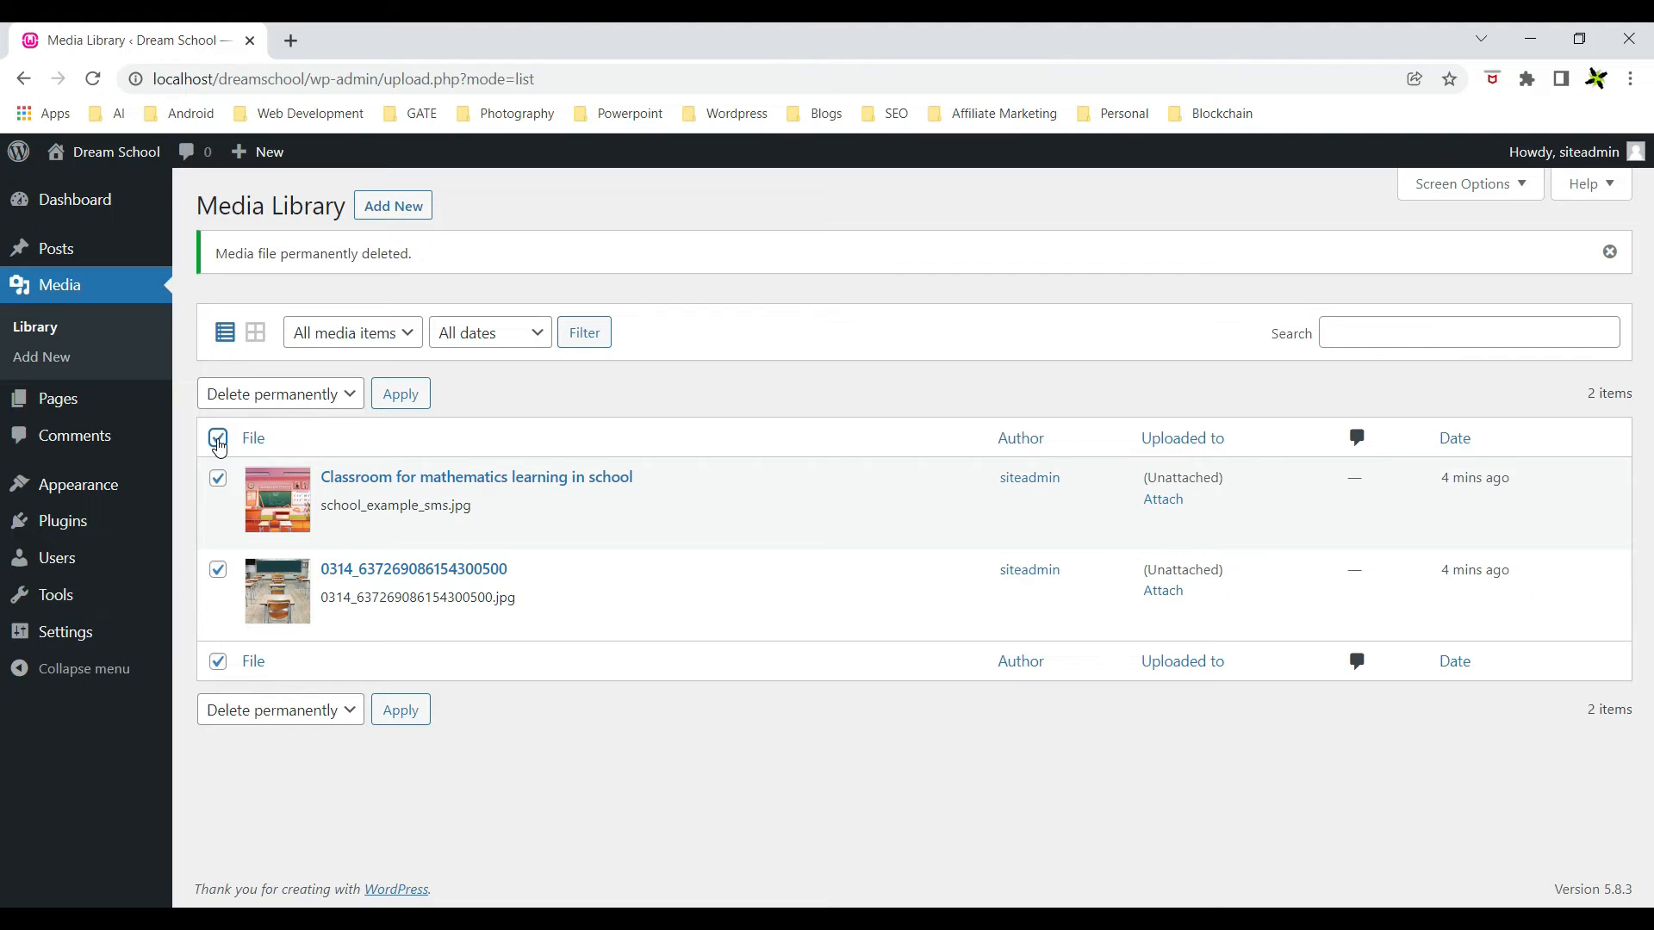
click(218, 441)
click(217, 441)
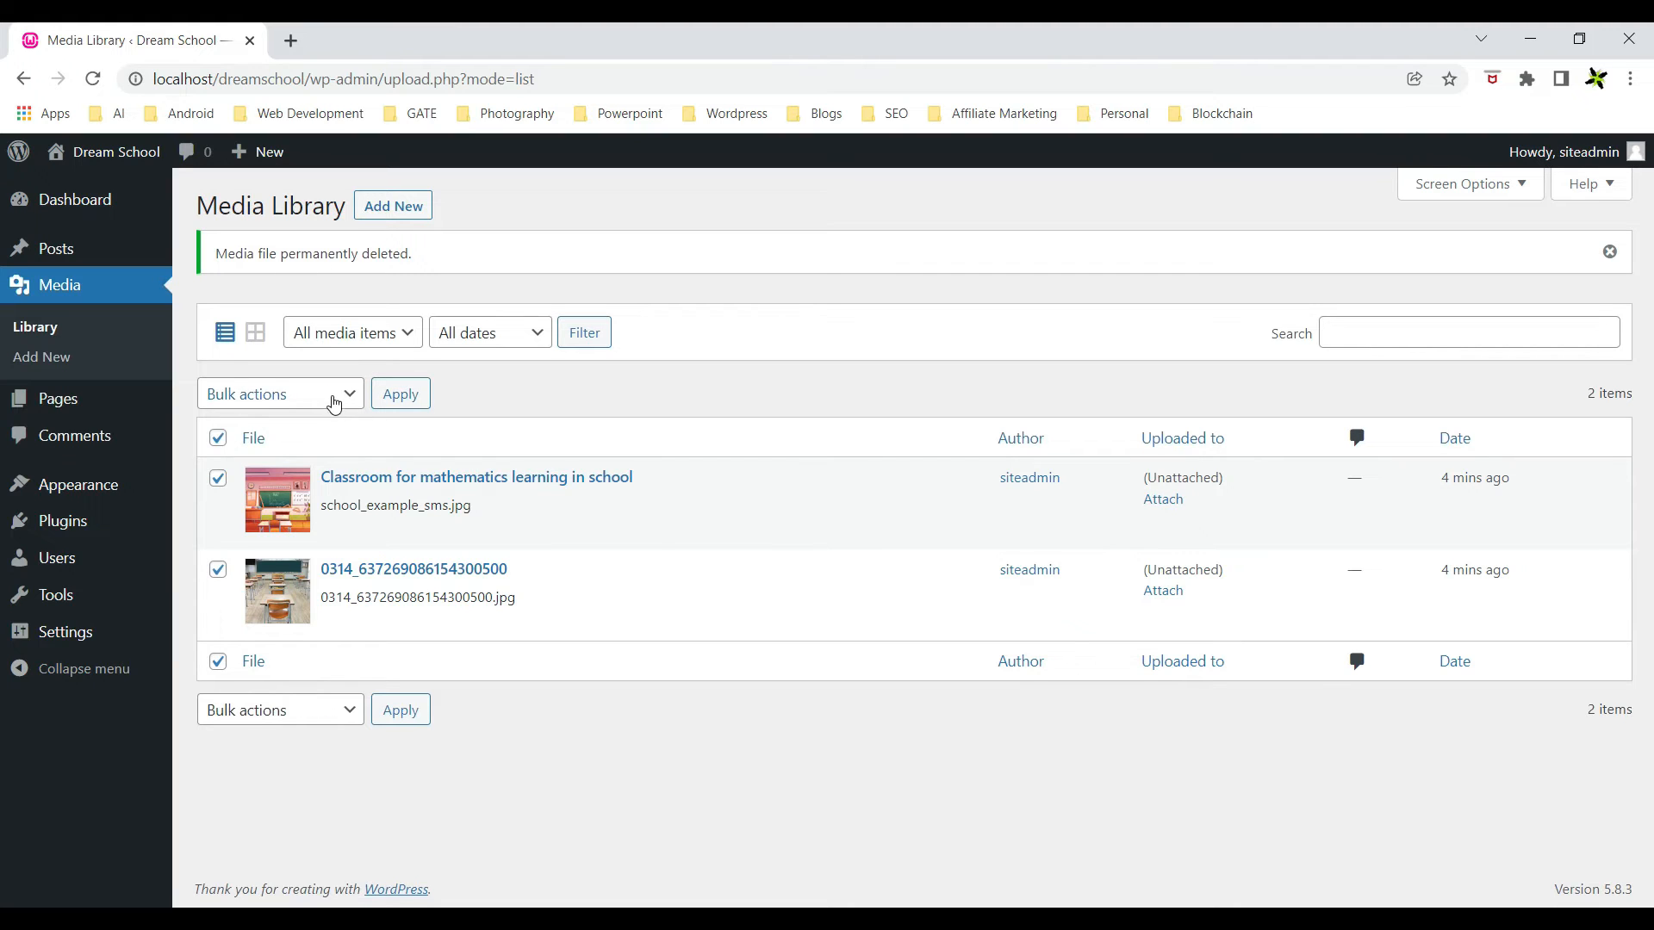
click(334, 398)
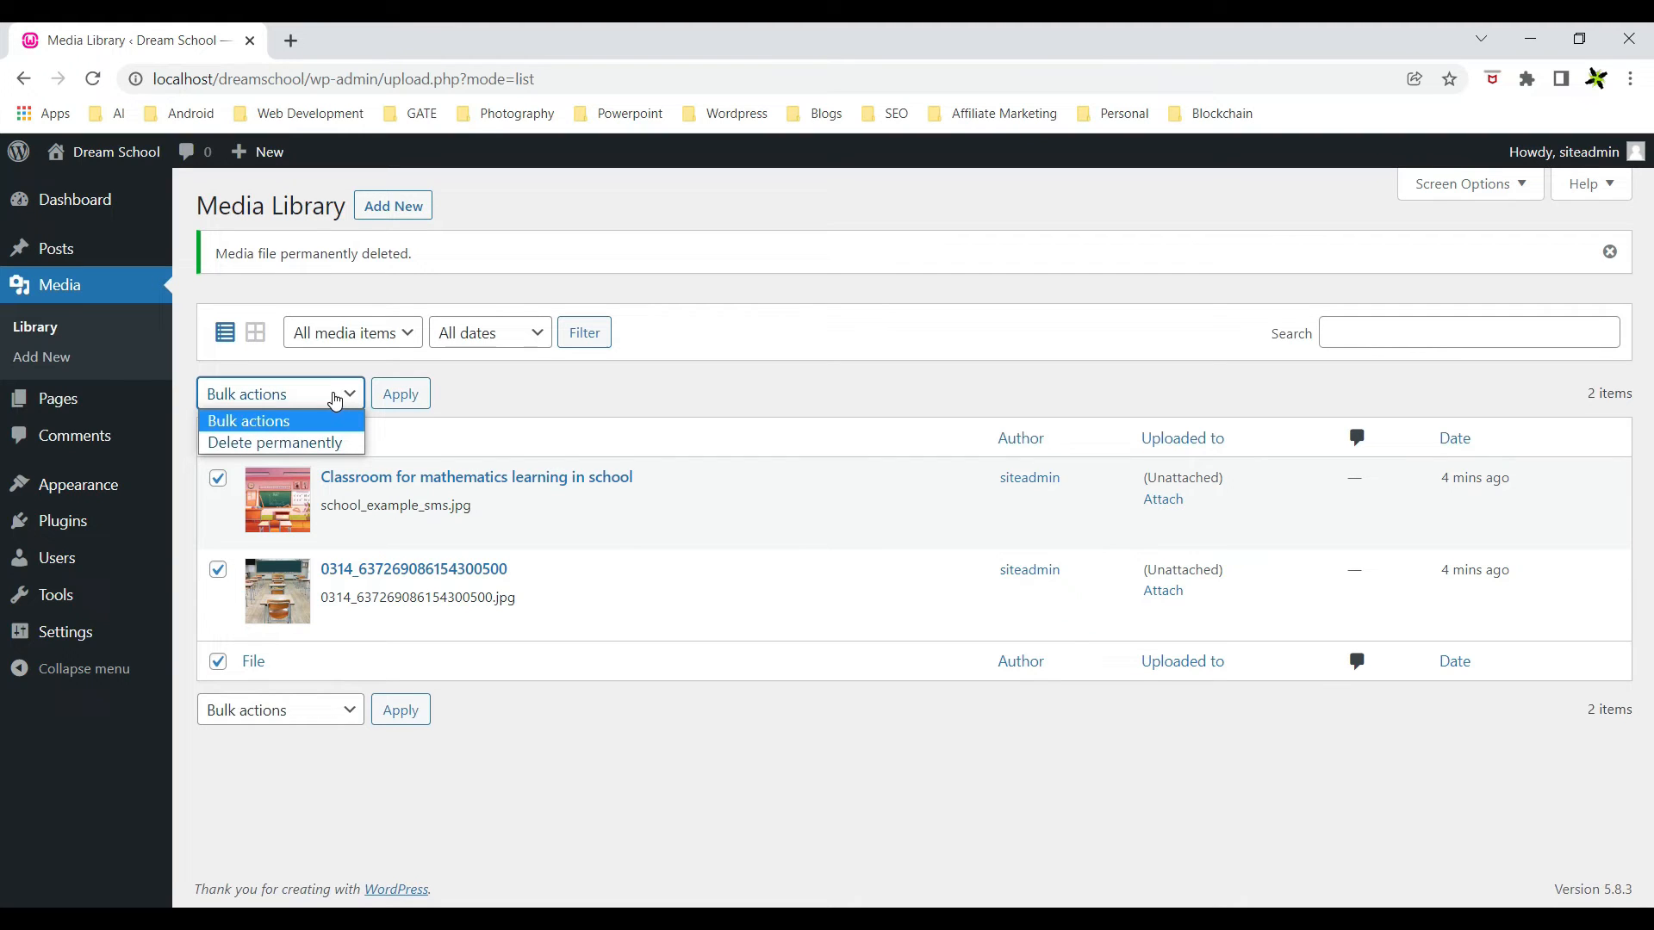
click(332, 442)
click(409, 397)
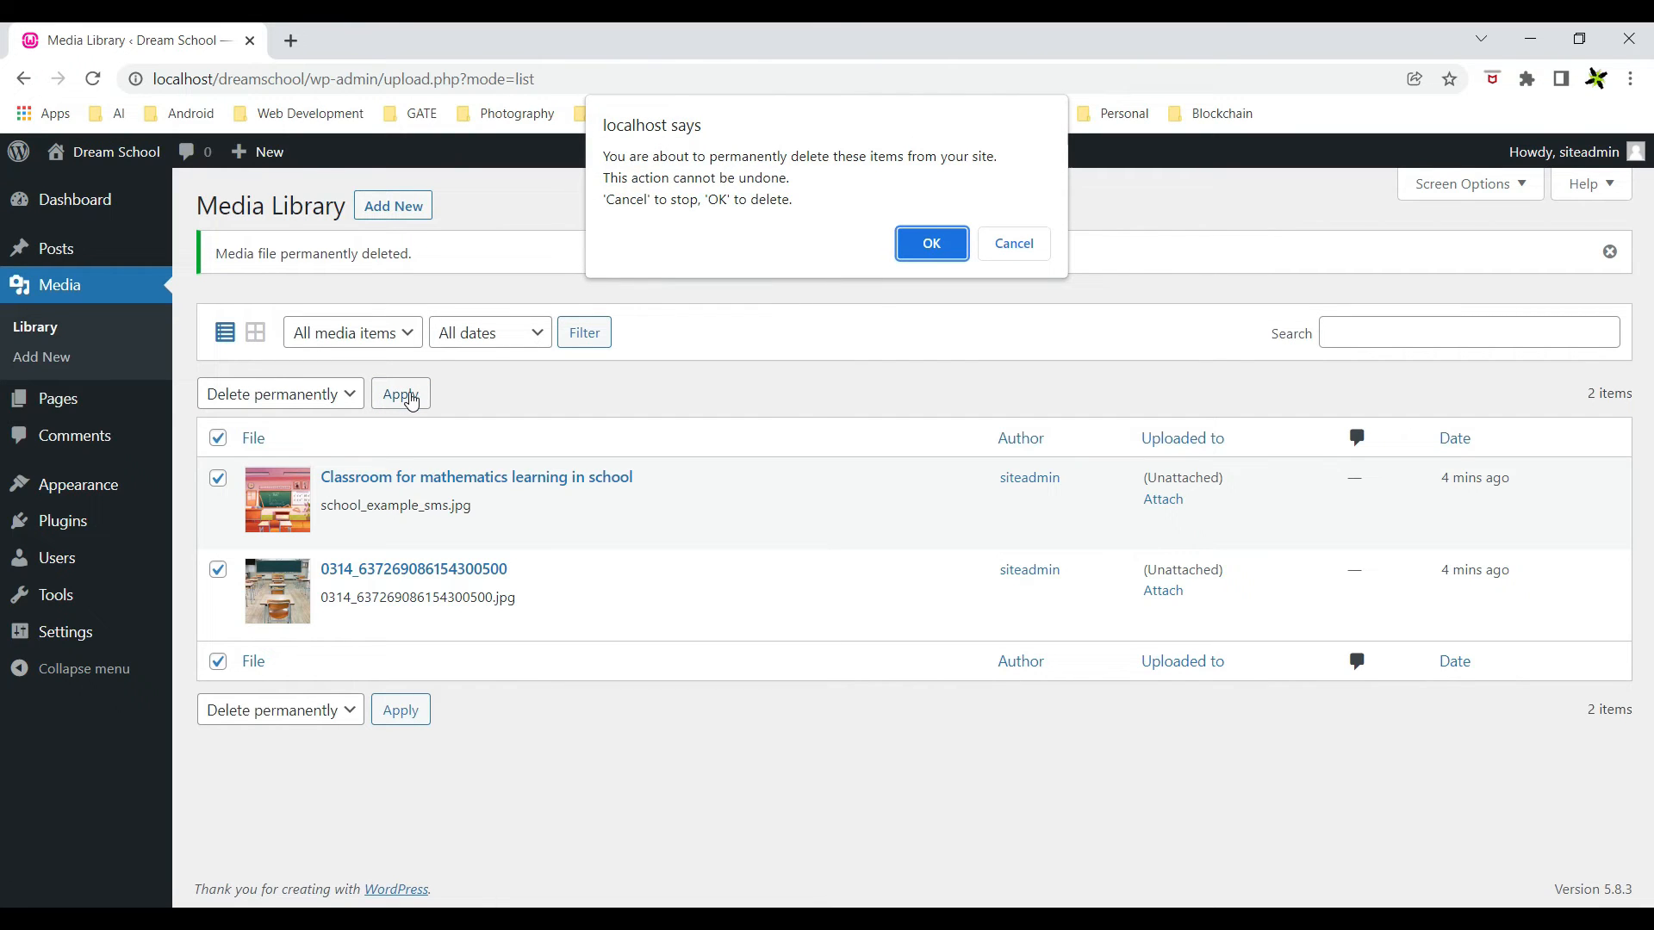
click(931, 242)
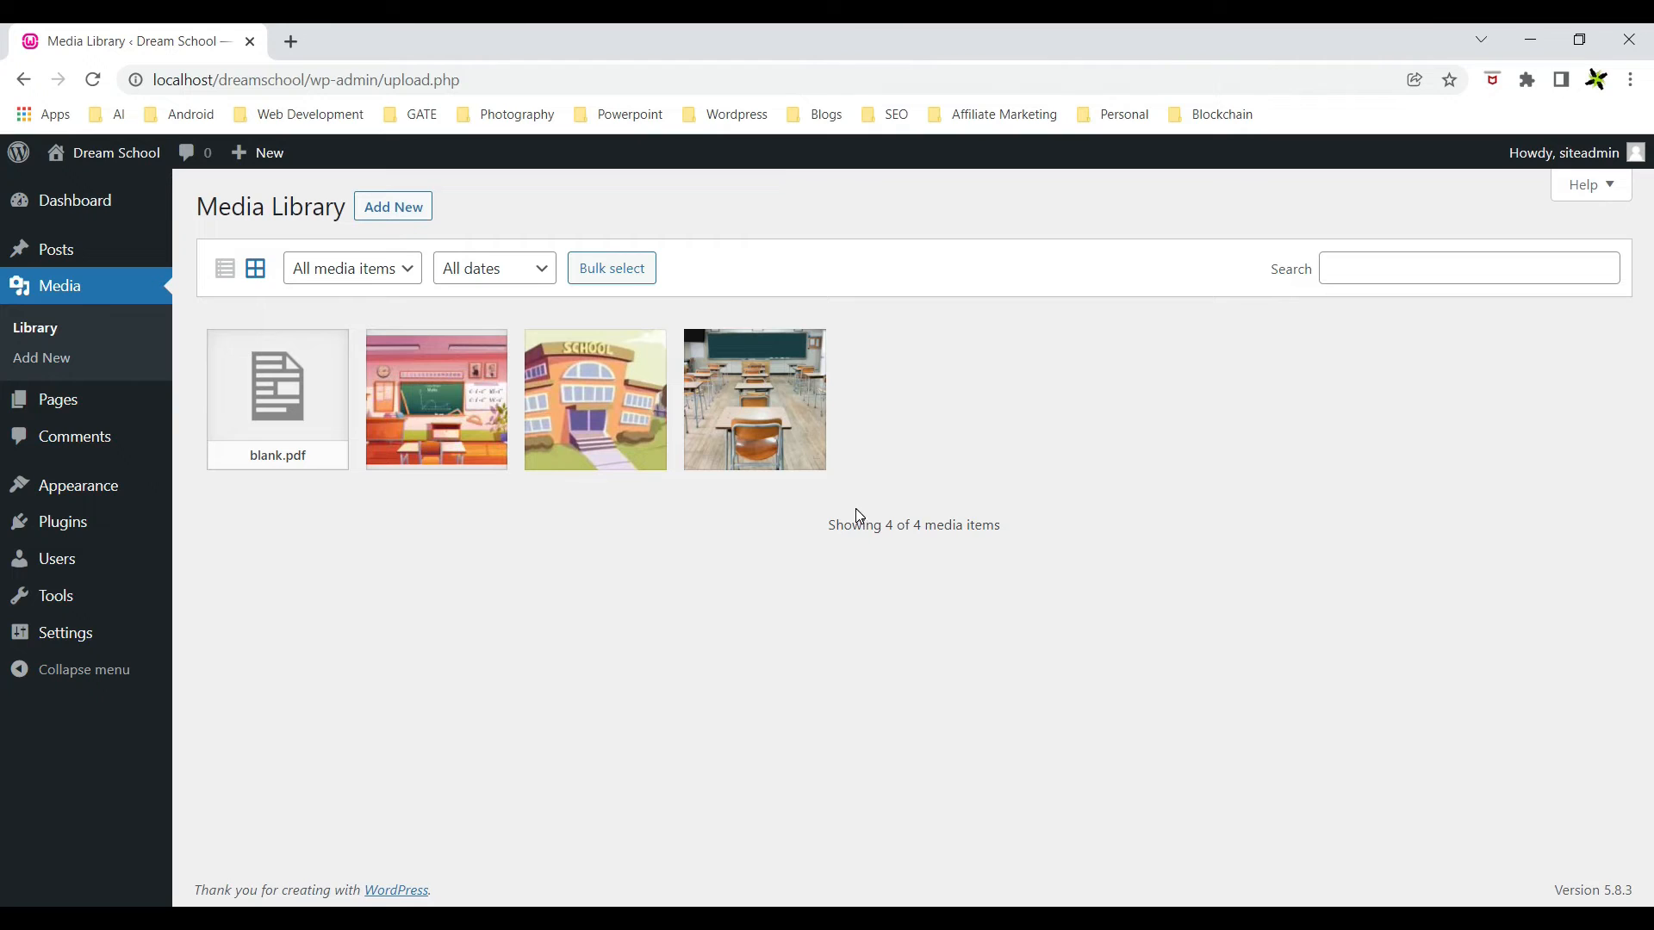
Filter the media library by Images and by Documents, and restore the filter to All media items.
click(371, 279)
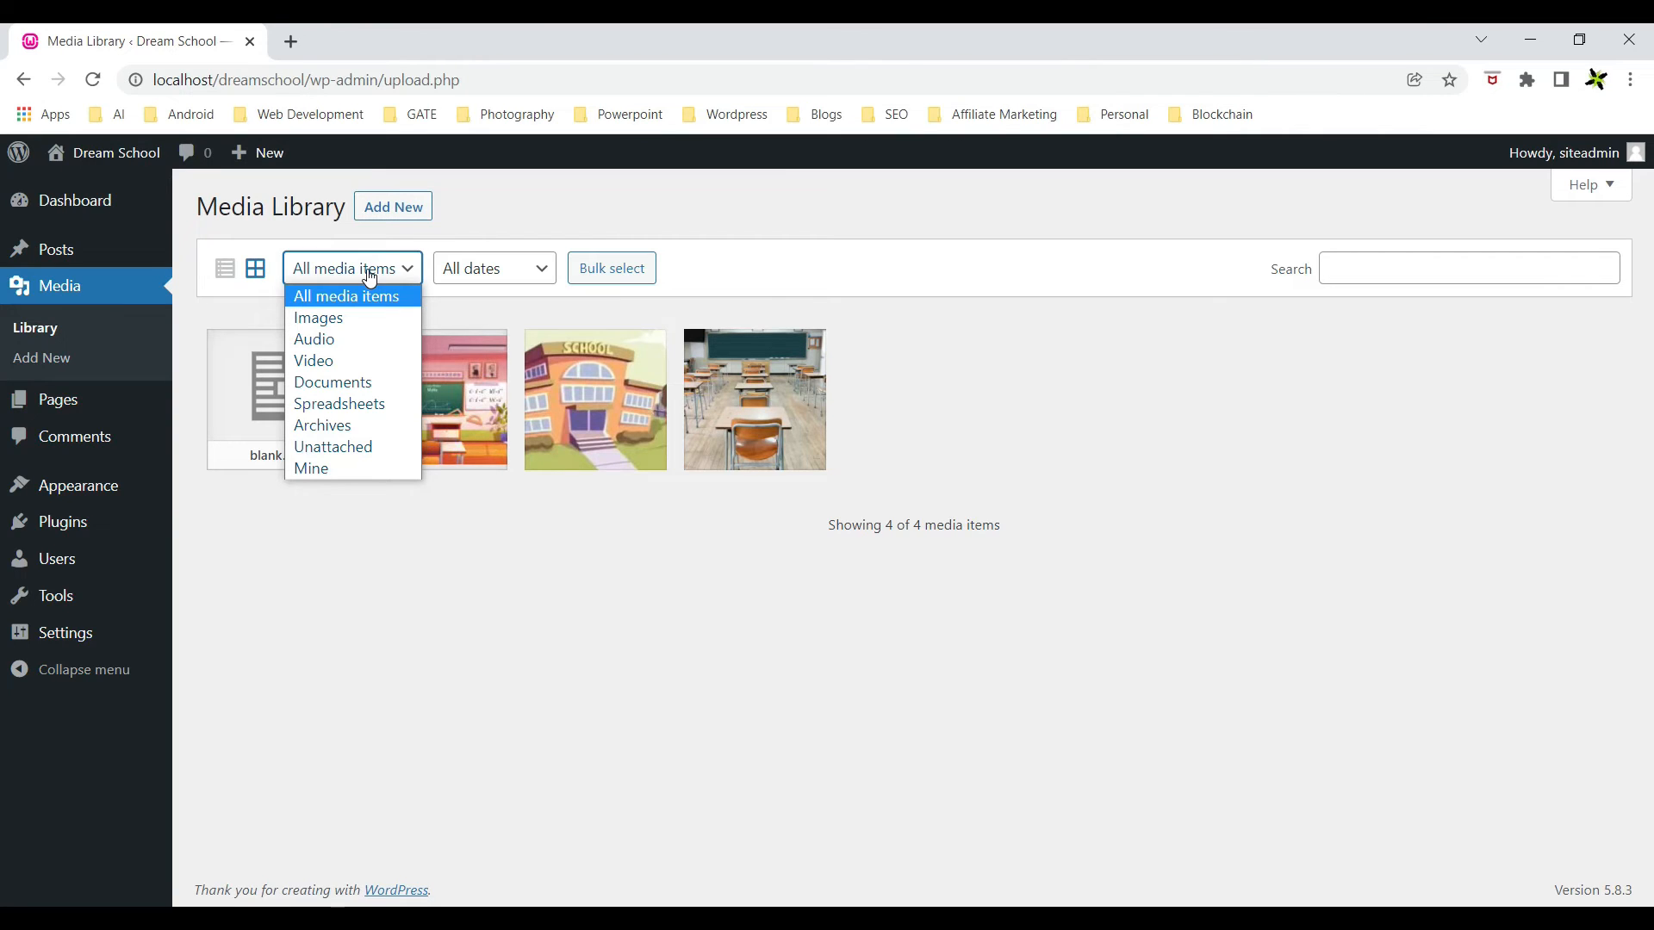
click(358, 320)
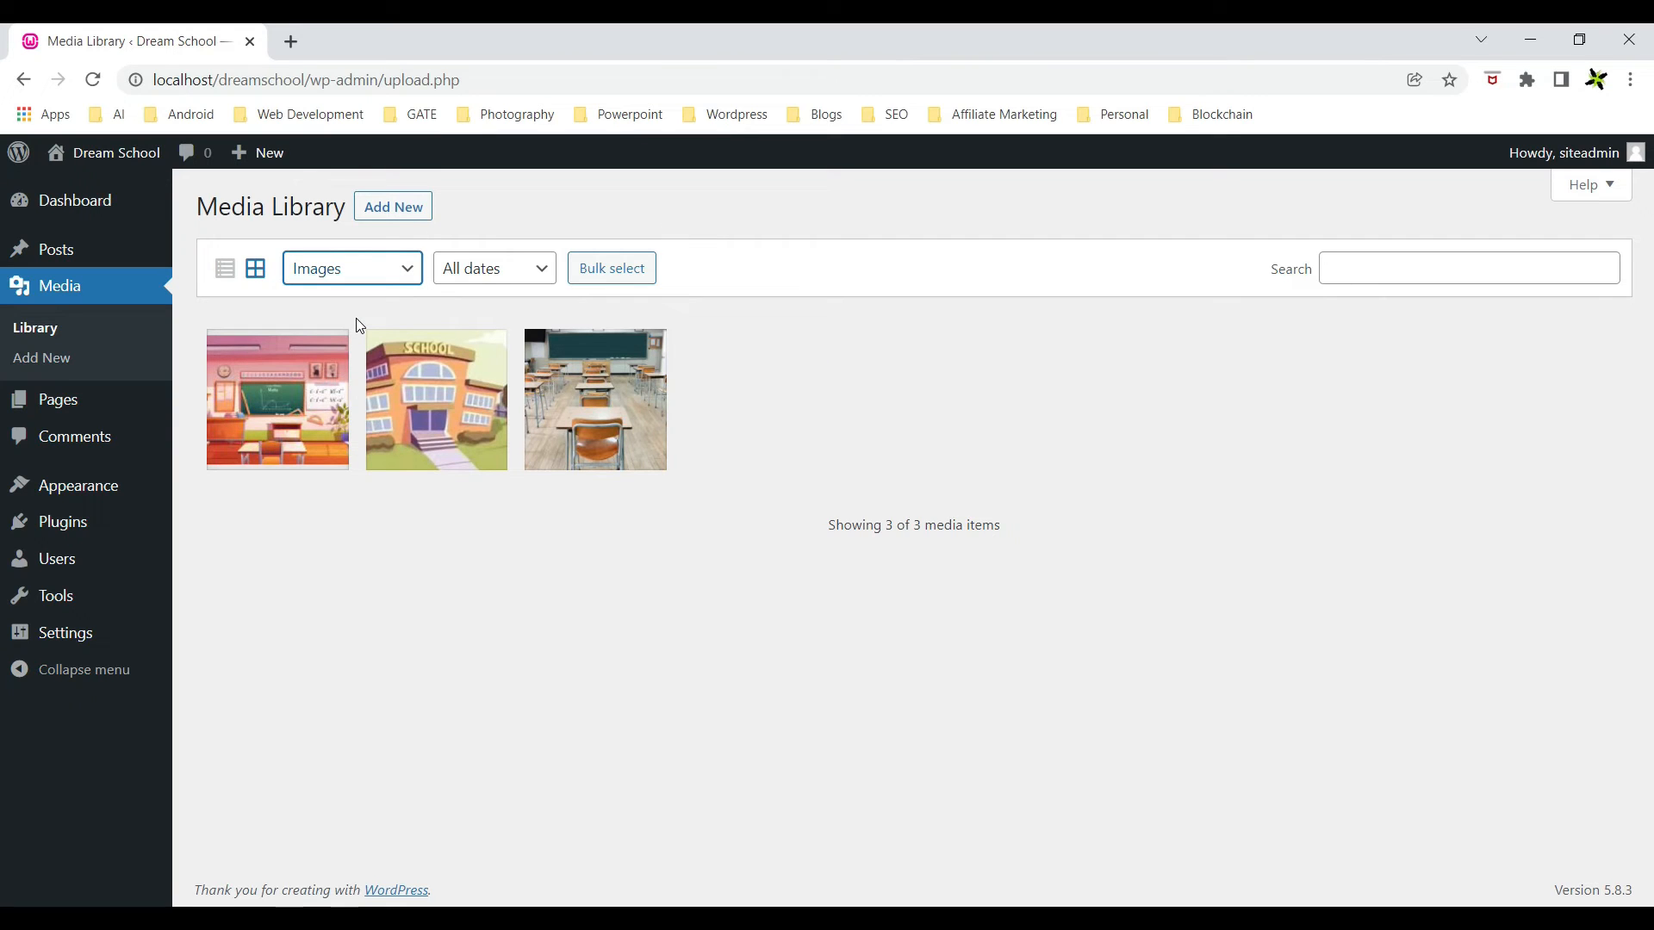
click(375, 274)
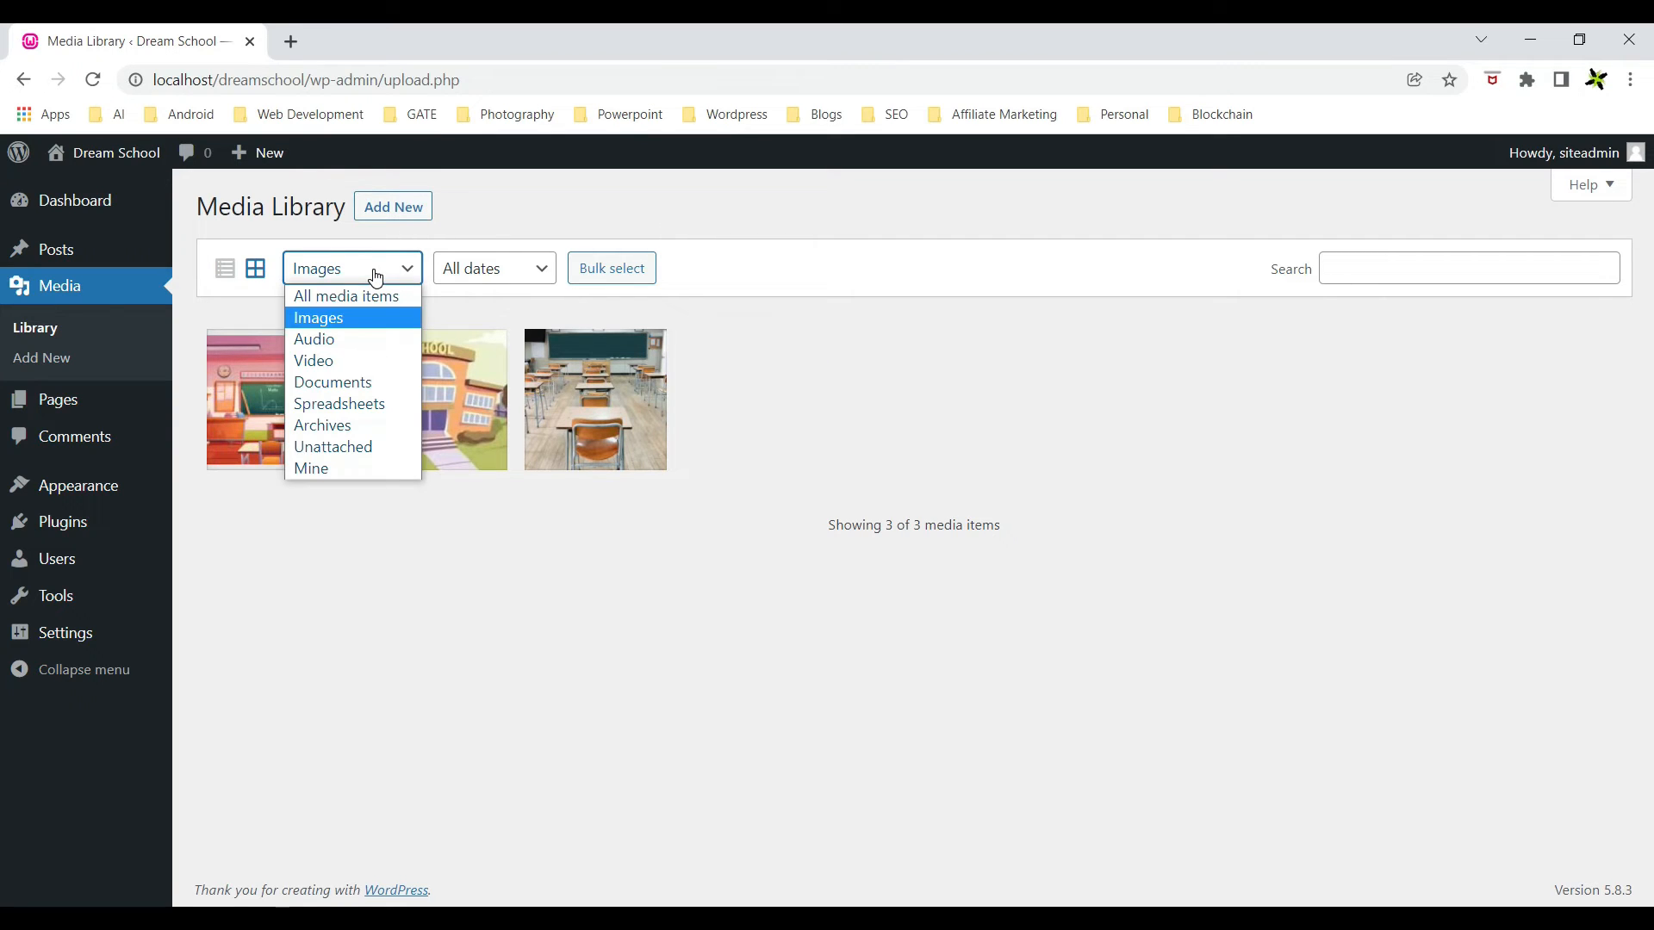
click(360, 382)
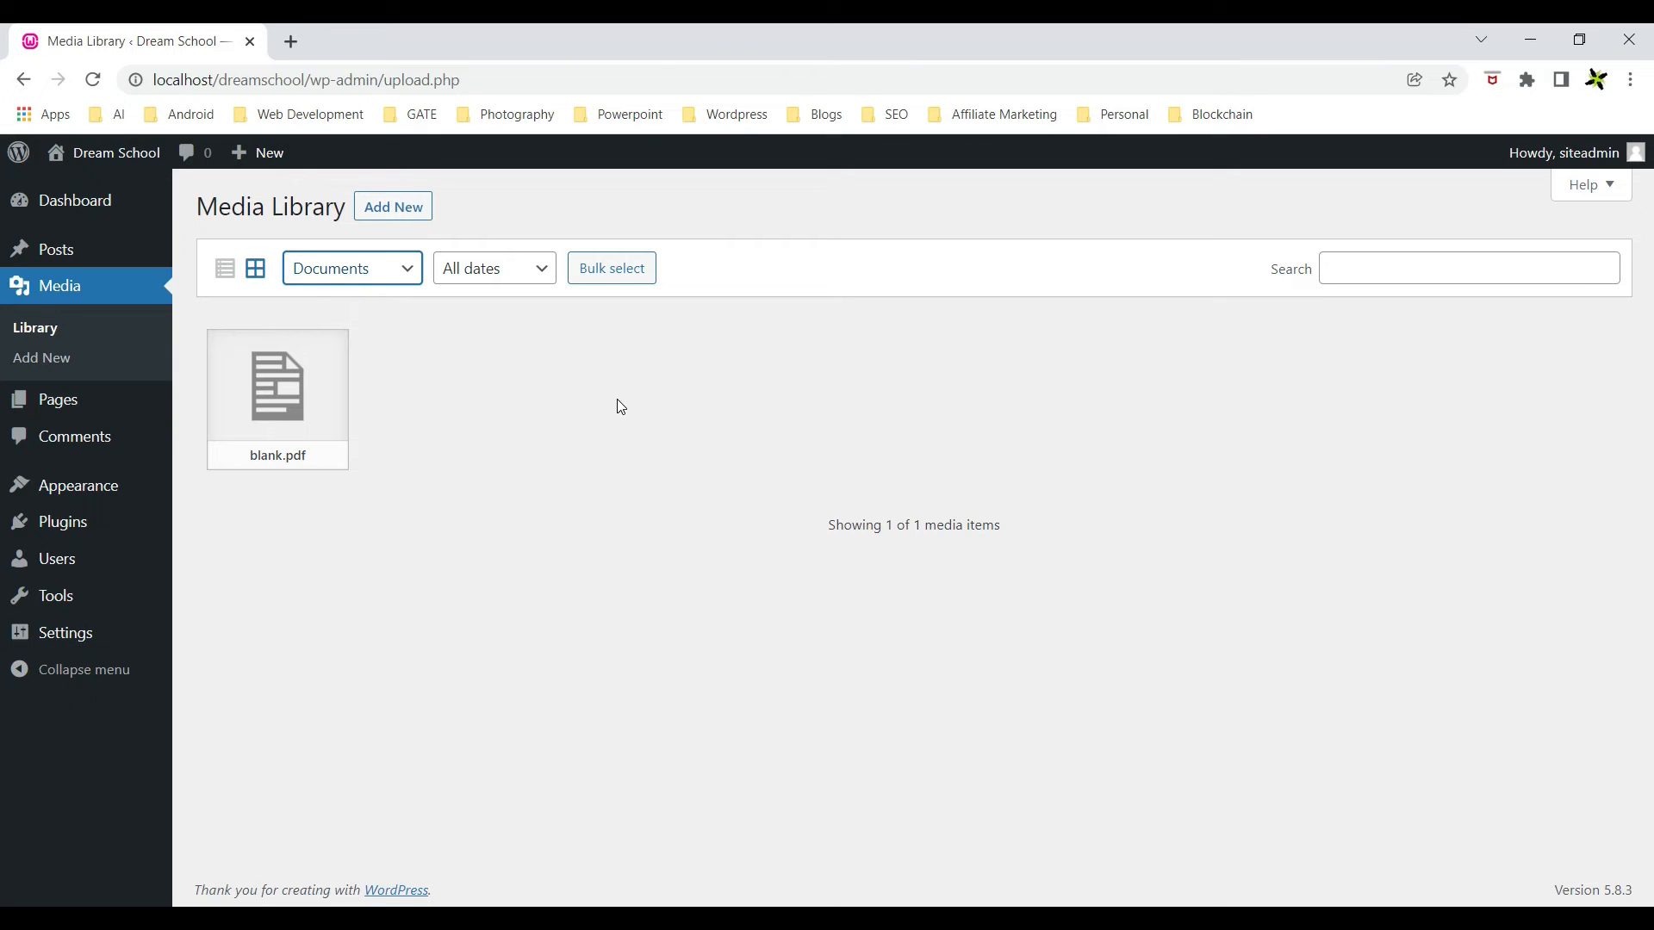
click(376, 268)
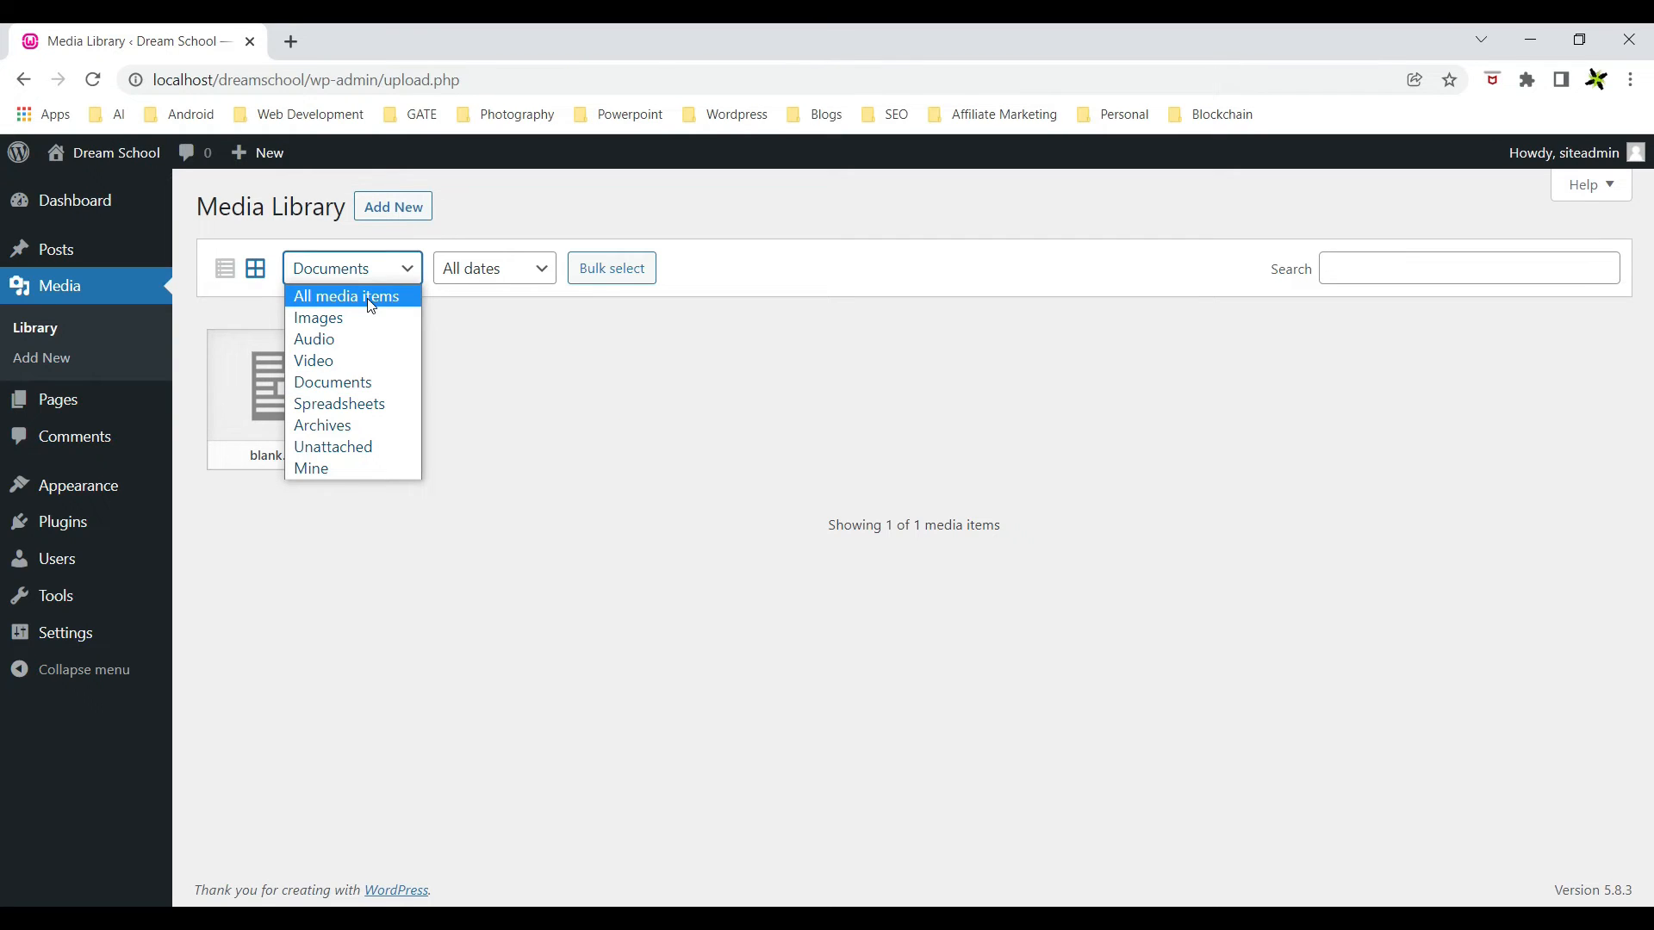
click(371, 297)
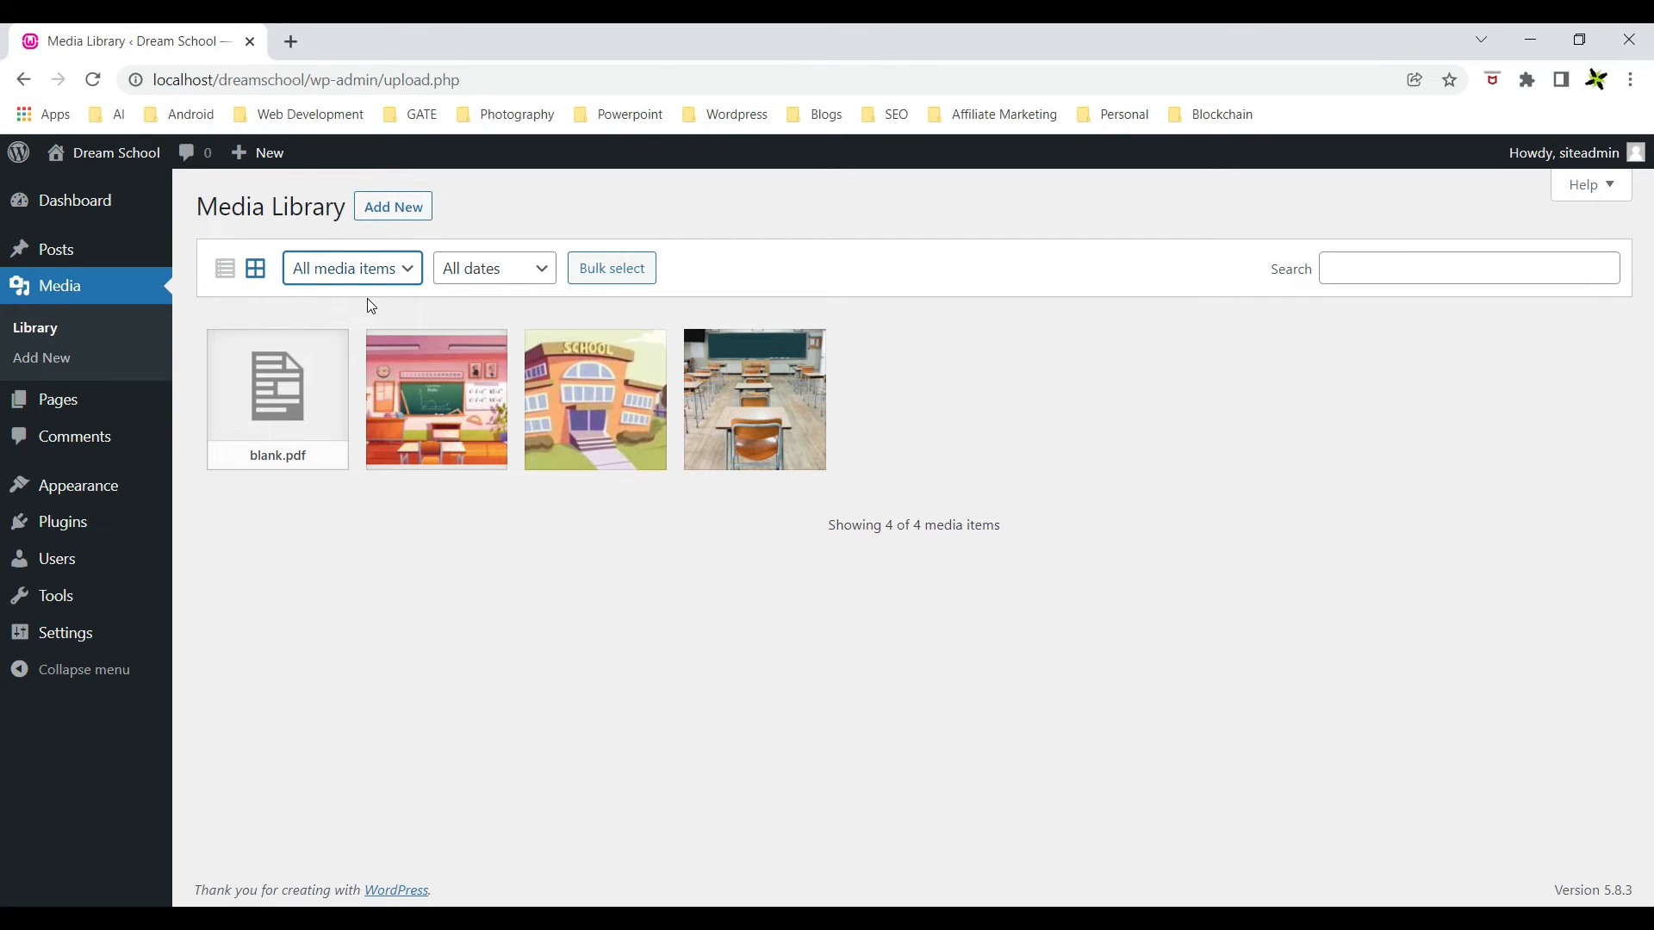
Filter the media grid to items from January 2022, and show the library as a list.
click(478, 270)
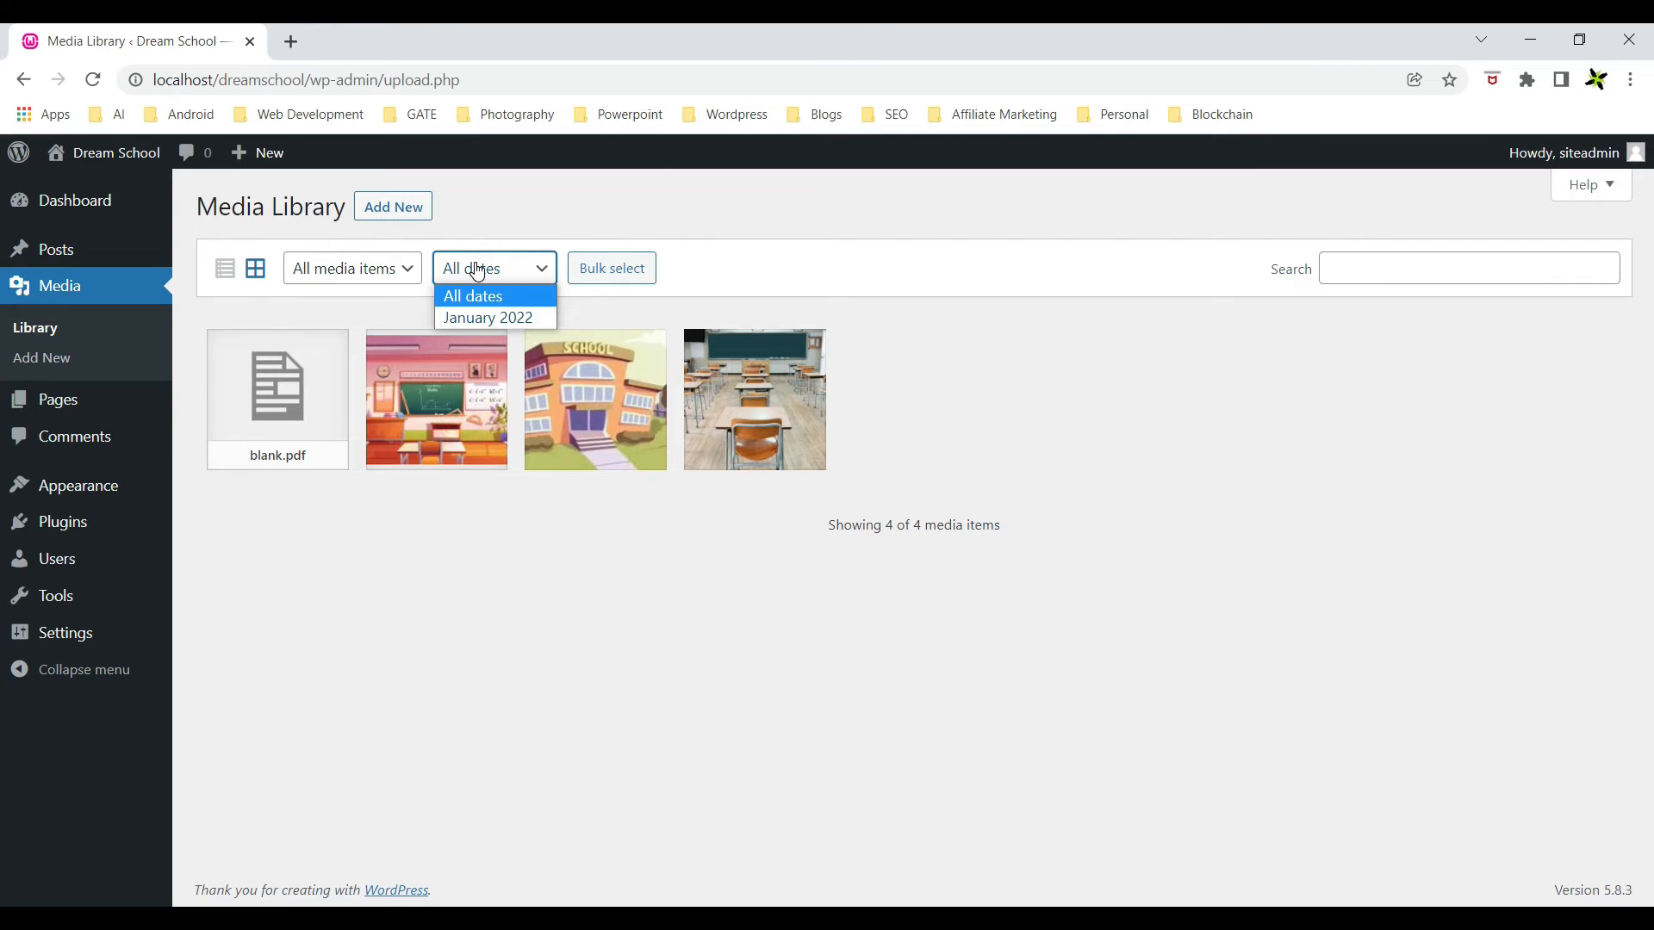
click(491, 317)
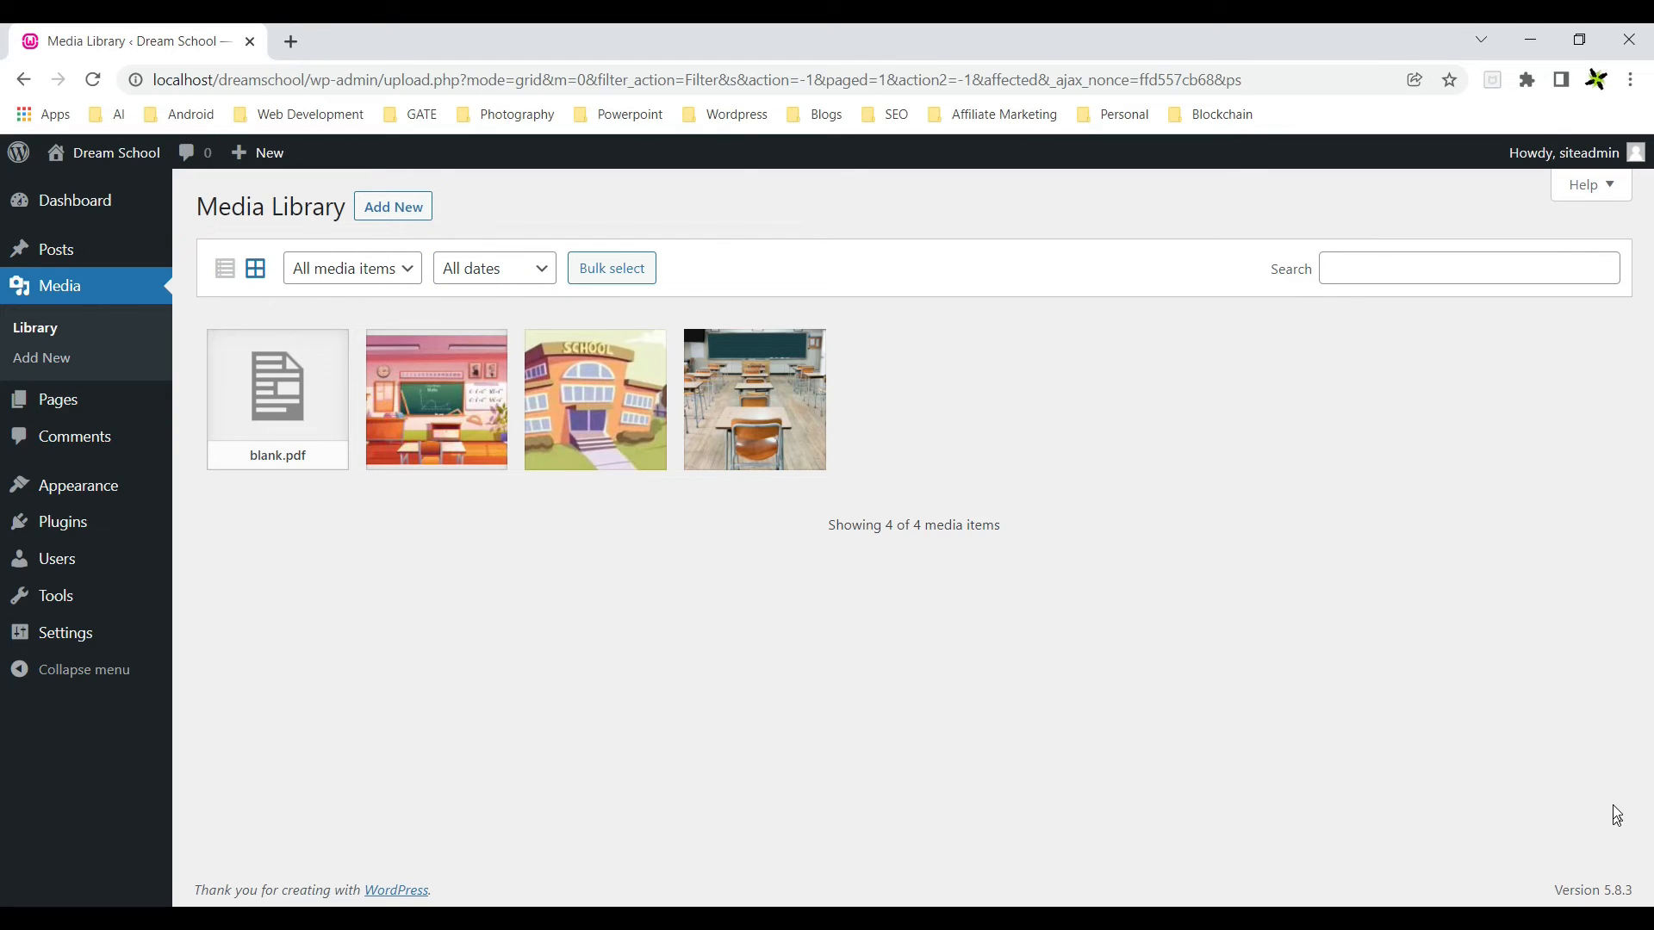
click(225, 272)
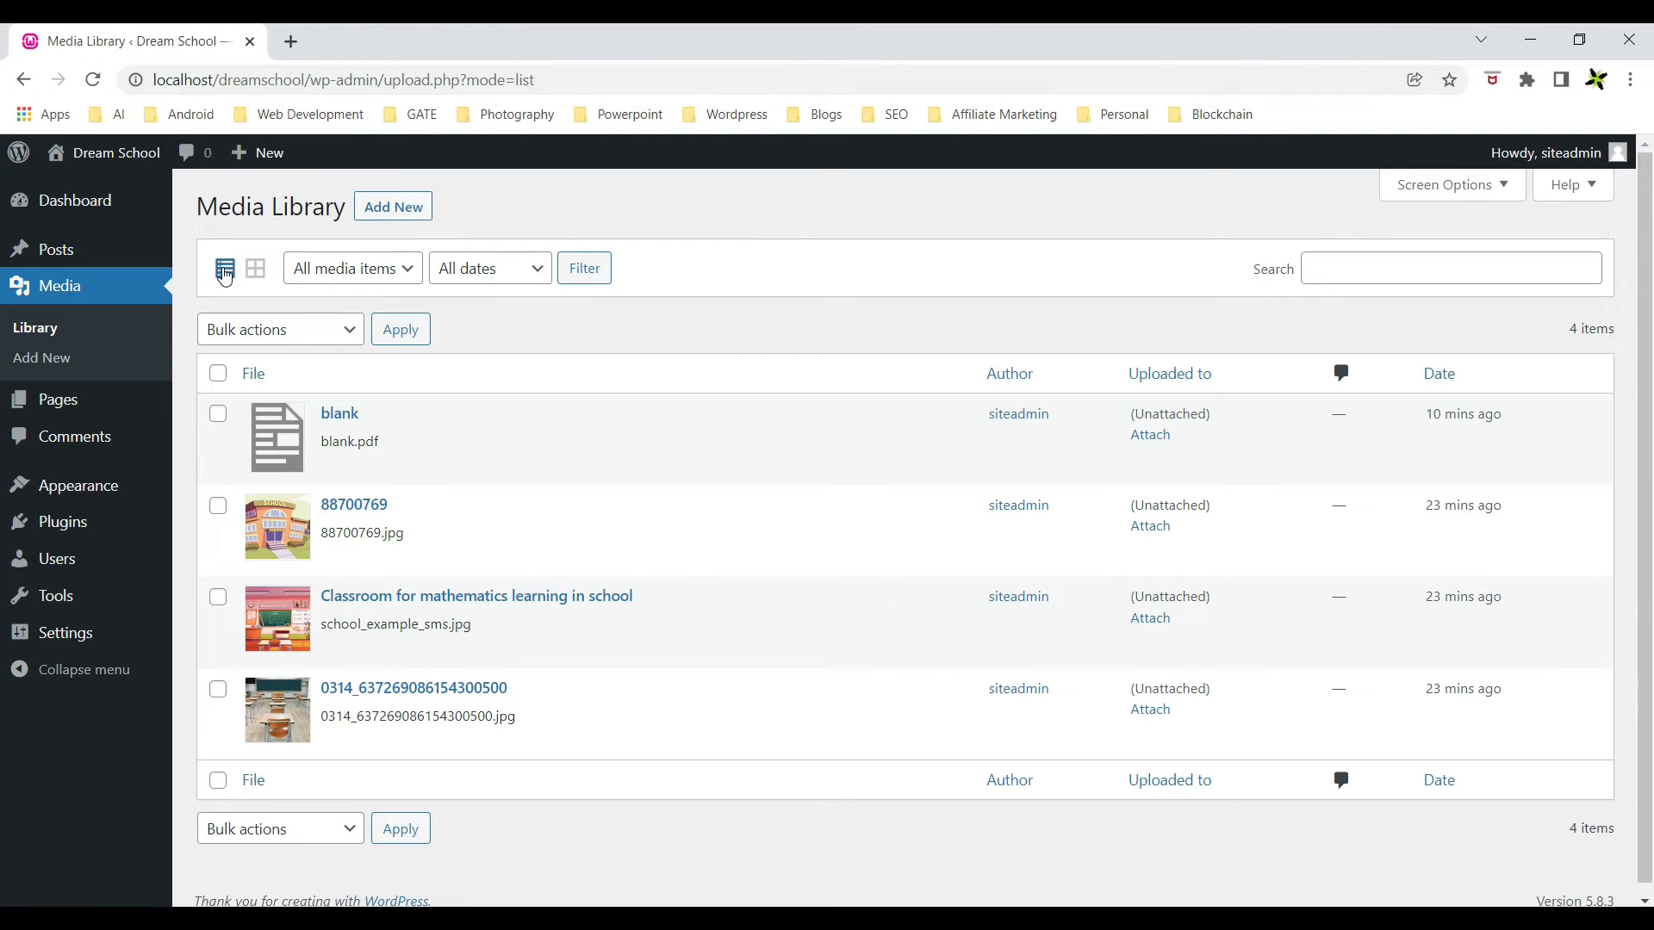
Filter the media list by Images and by Documents.
click(357, 270)
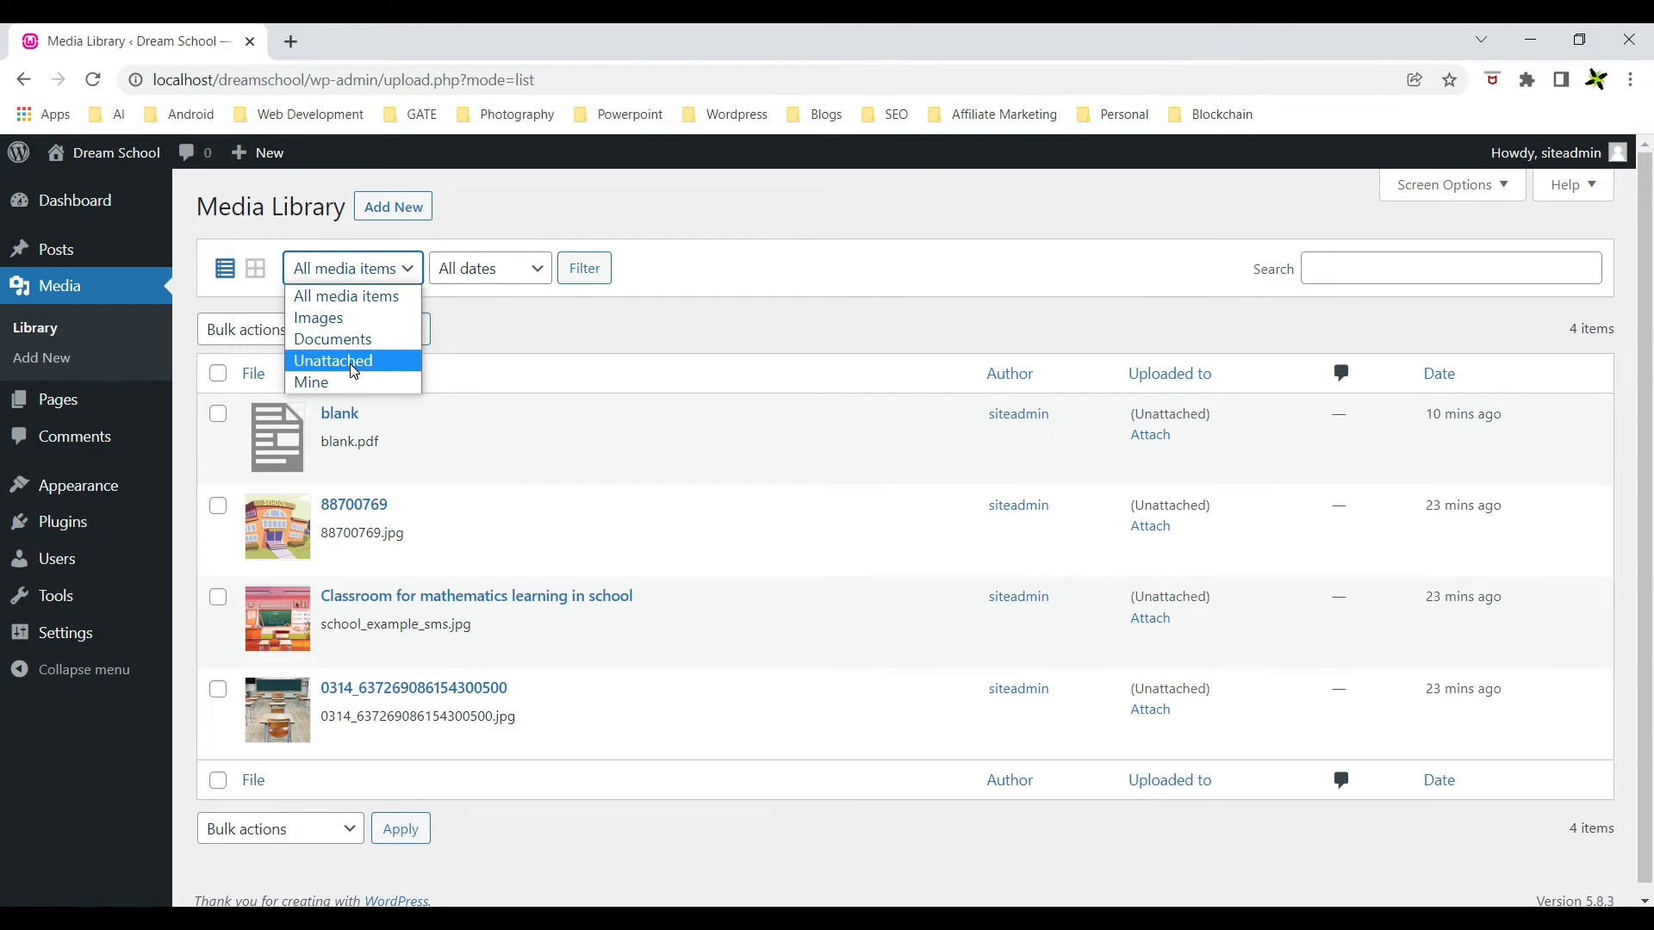
click(353, 318)
click(588, 273)
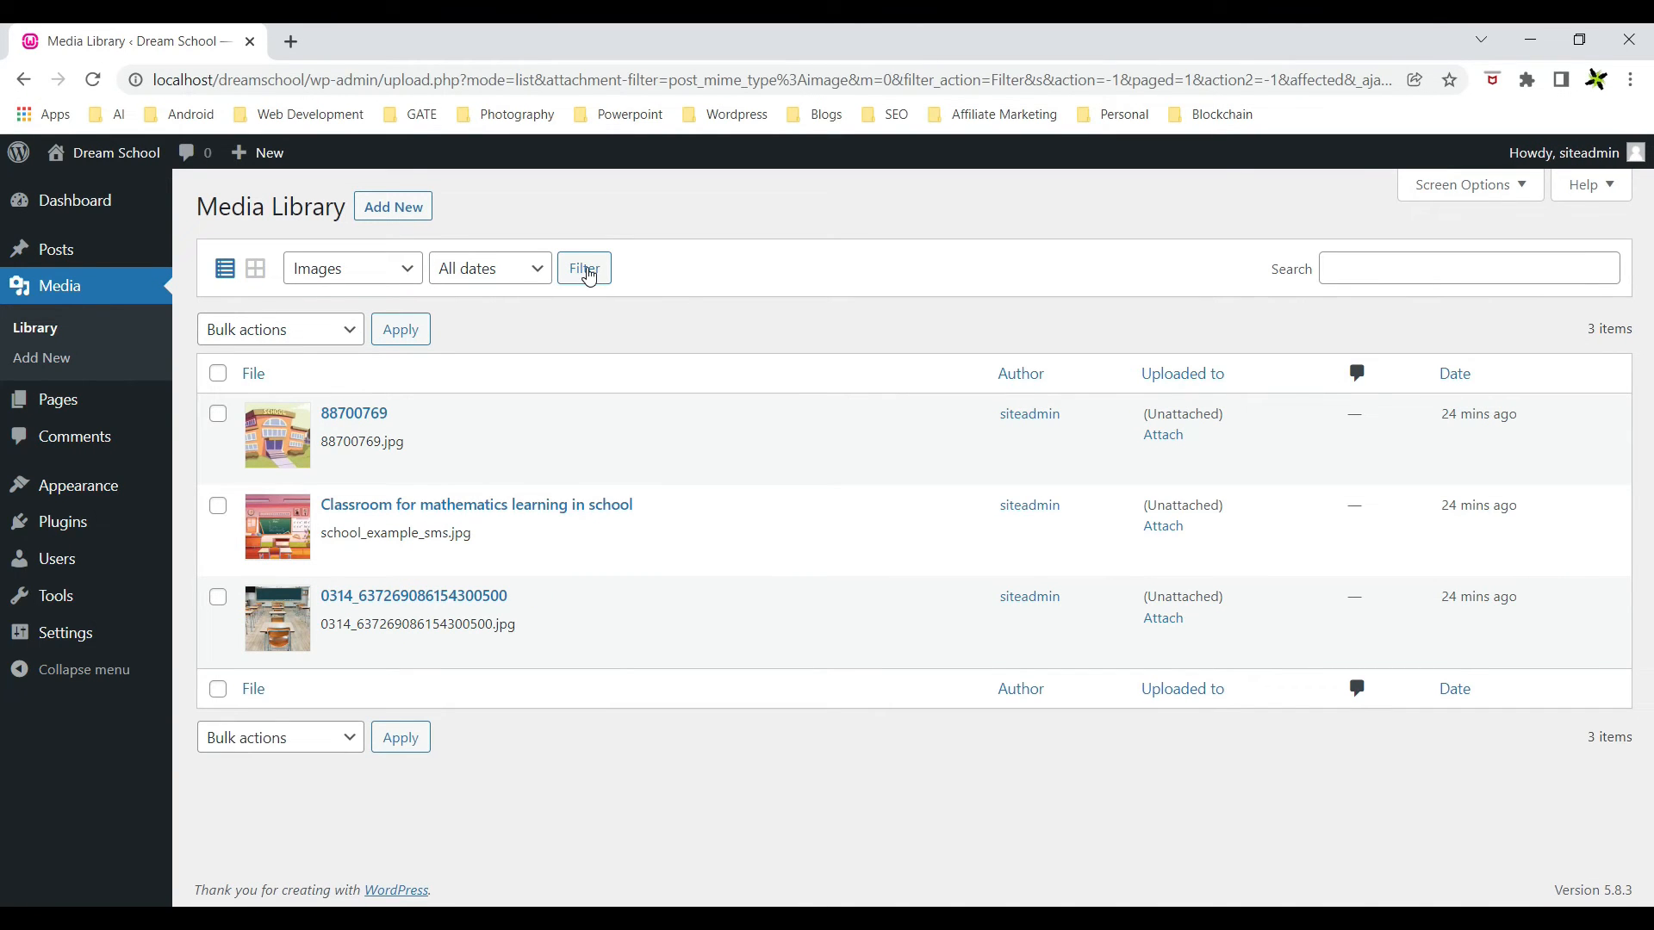
click(405, 270)
click(378, 343)
click(575, 278)
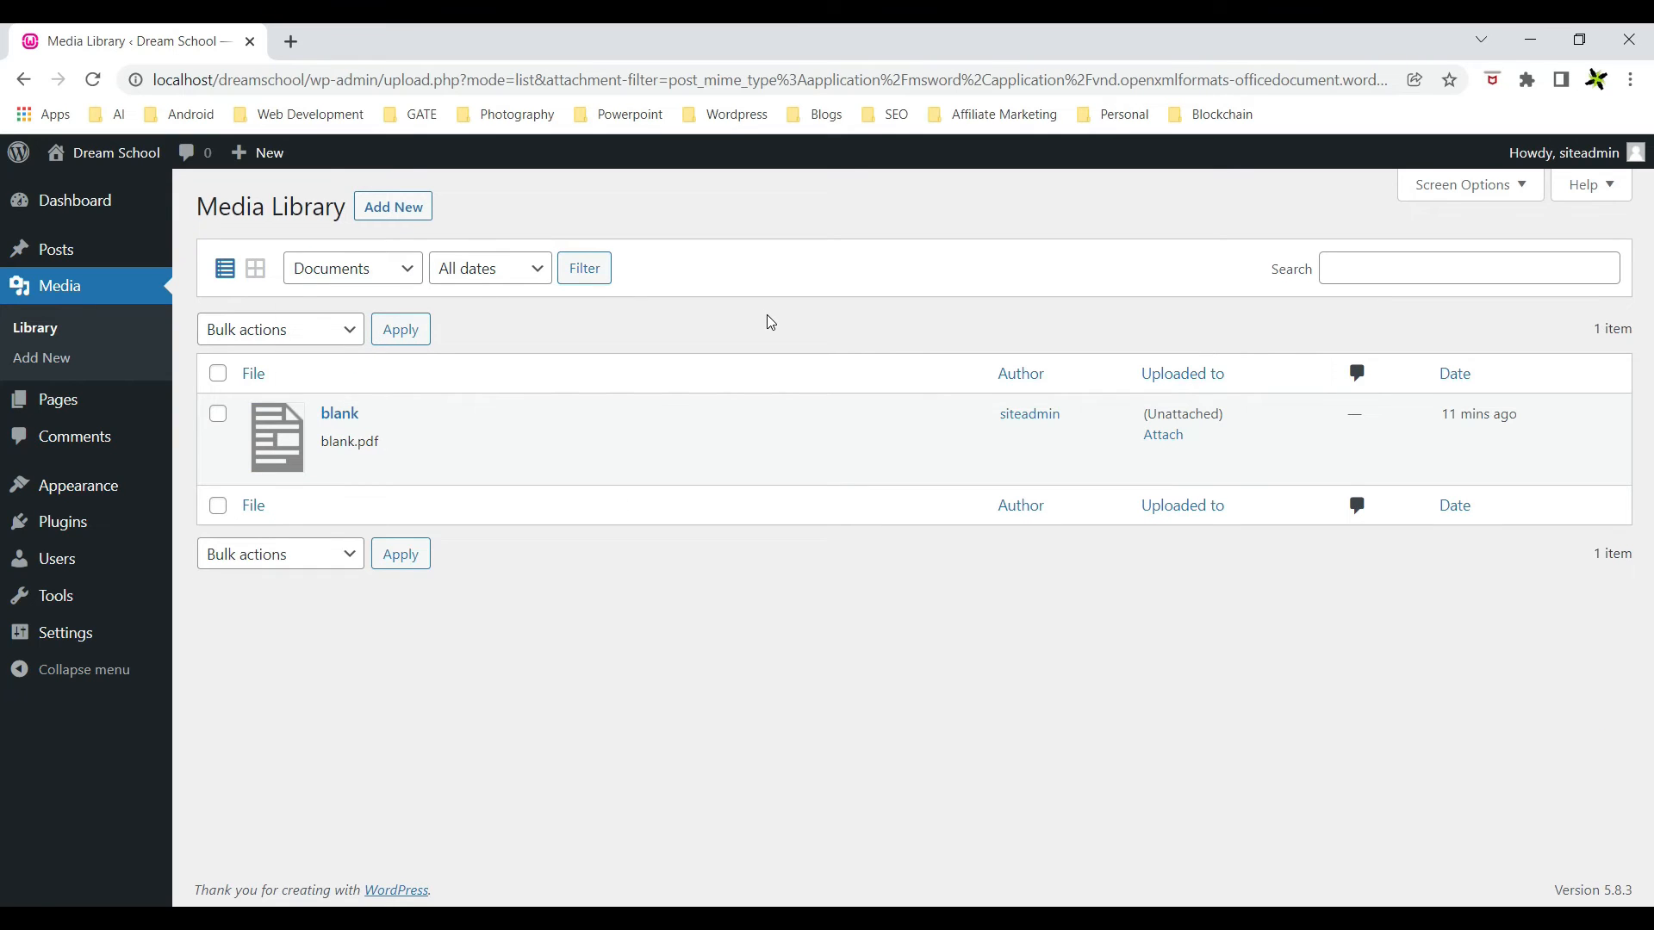
Apply the Unattached filter and the Mine filter to the media list.
click(362, 269)
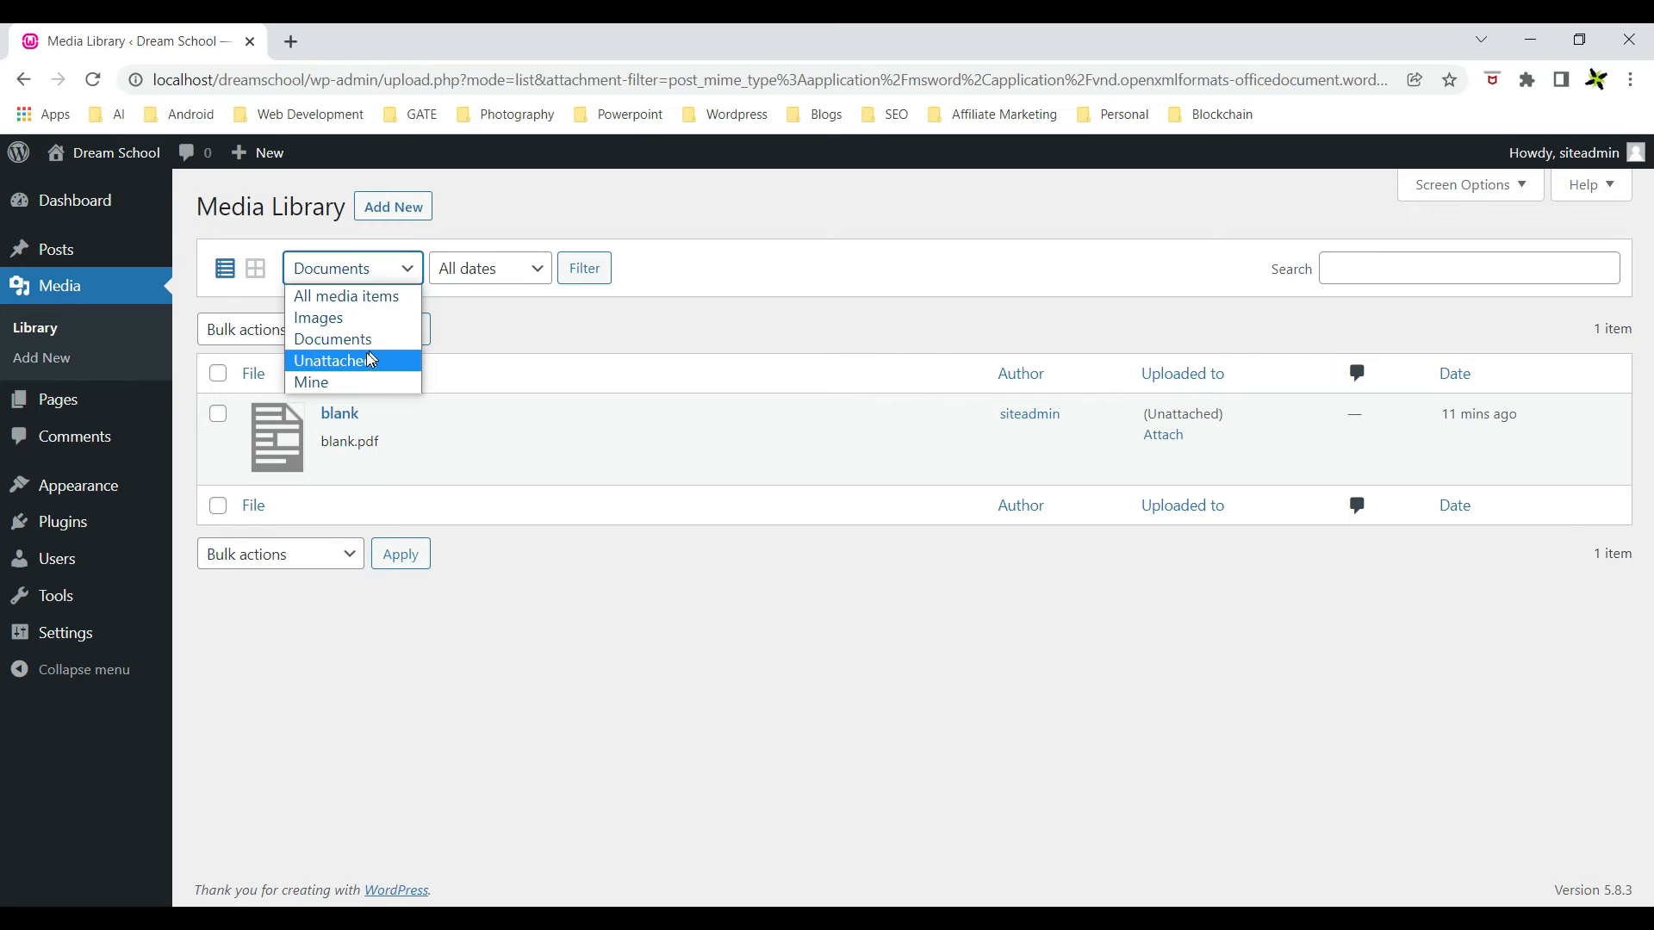
click(369, 361)
click(579, 273)
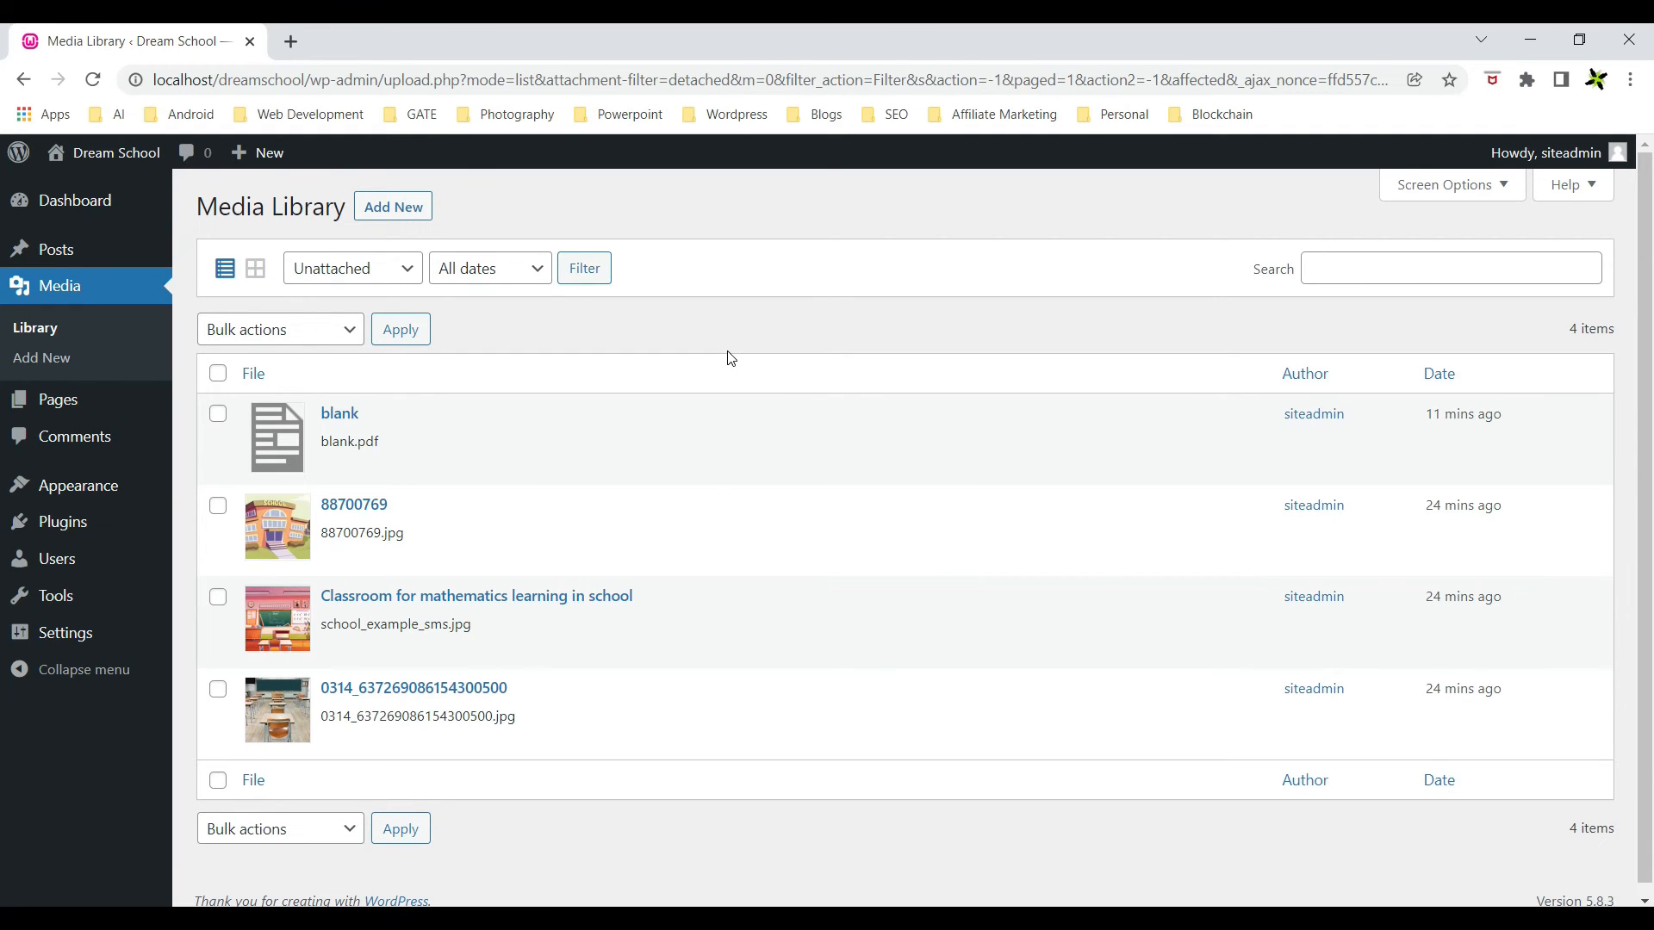
click(399, 269)
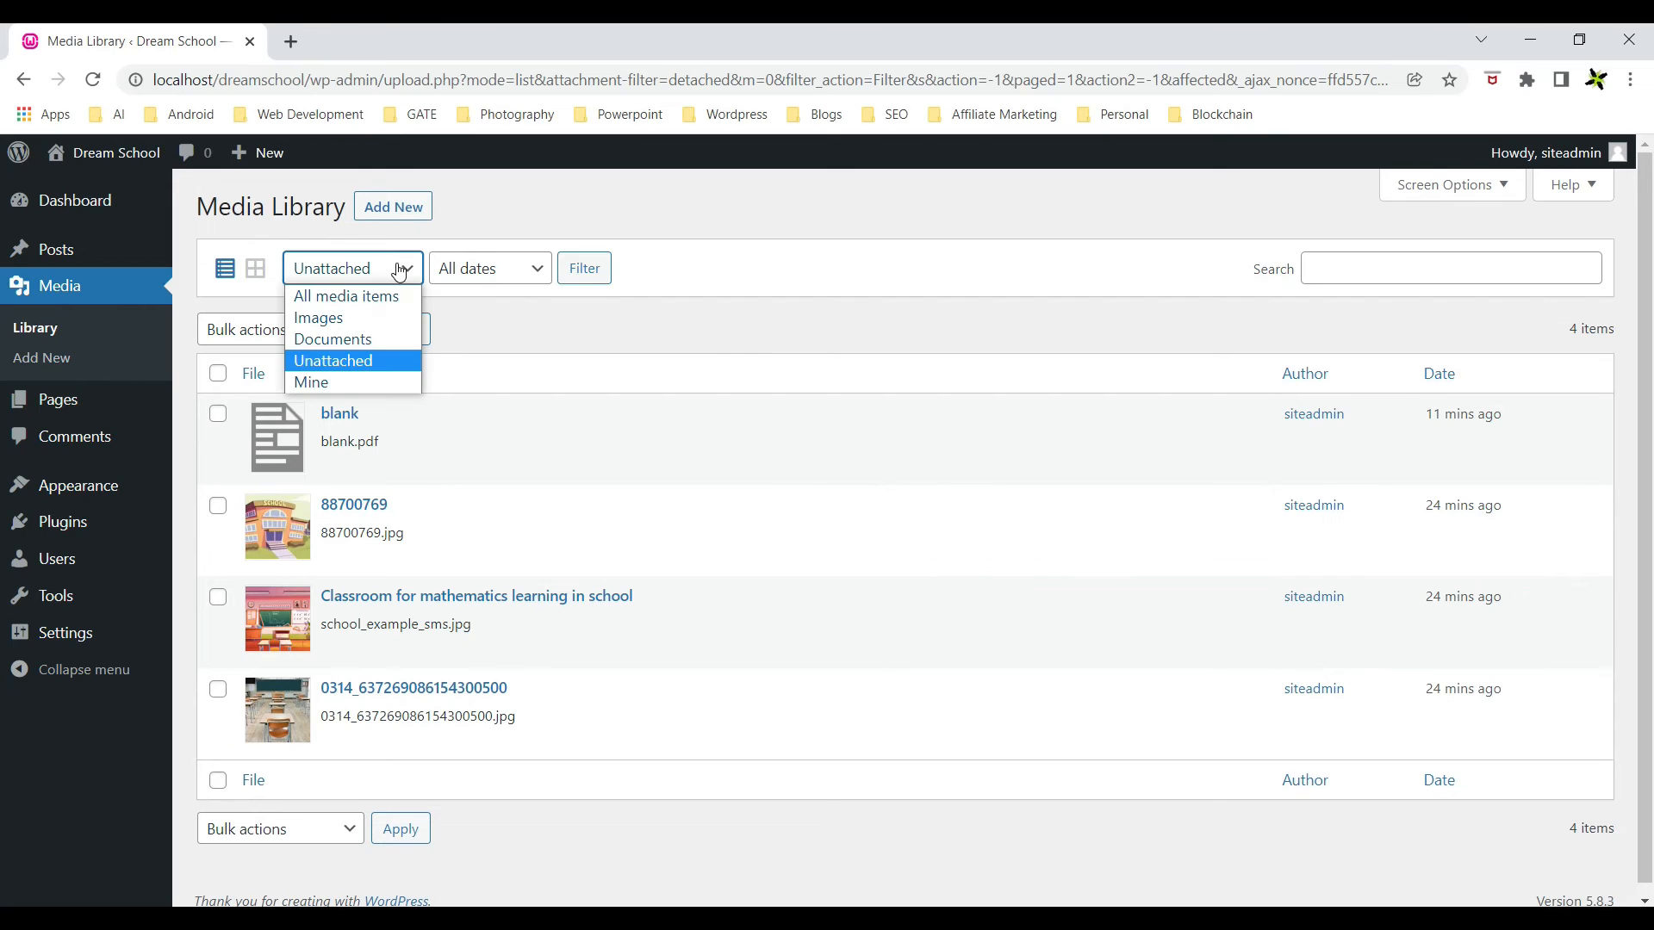
click(348, 380)
click(582, 286)
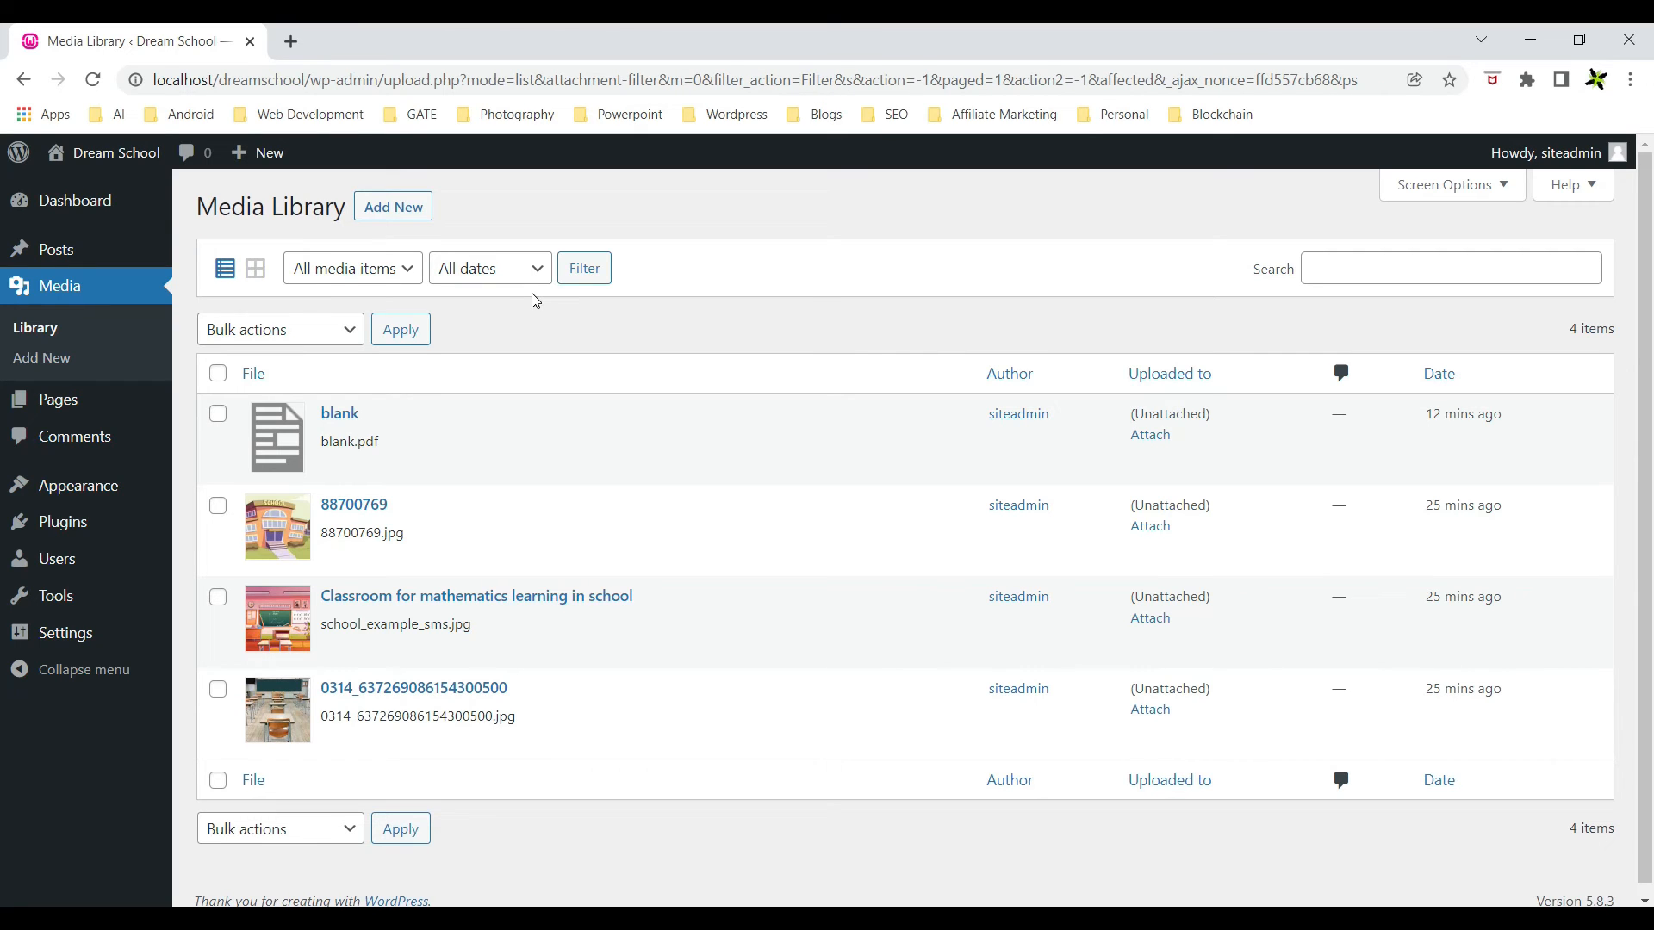
Filter the media list by the date January 2022.
click(479, 272)
click(490, 319)
click(584, 268)
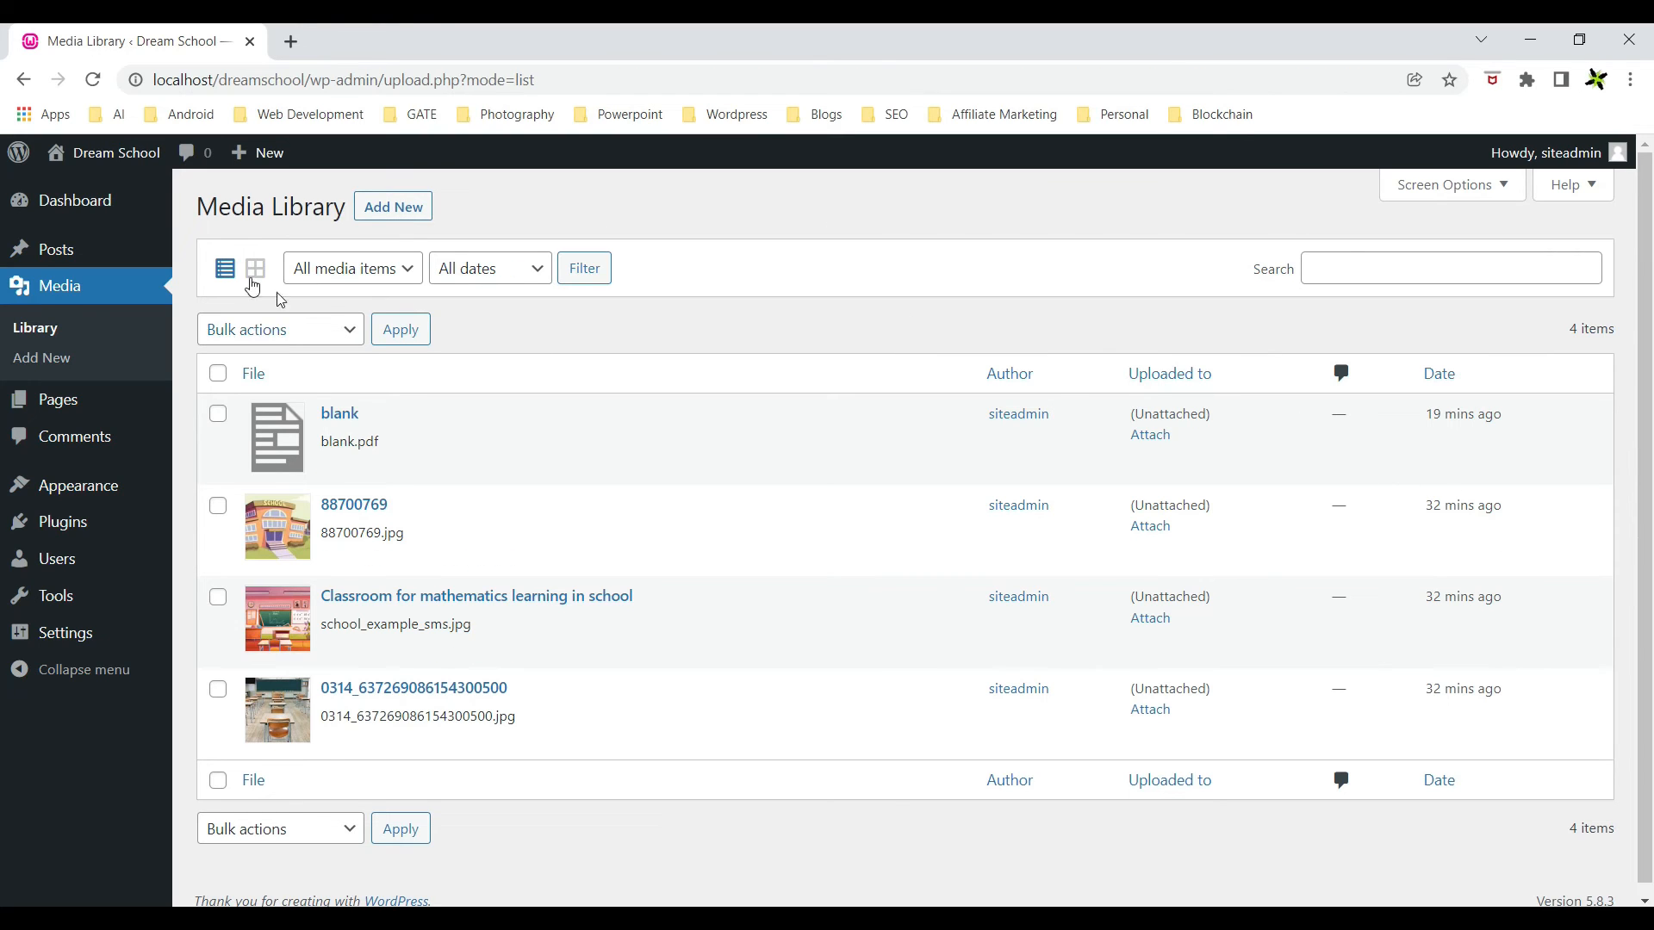
Show the library as a grid and examine the classroom illustration's attachment details, including its upload information, title, caption and description.
click(257, 270)
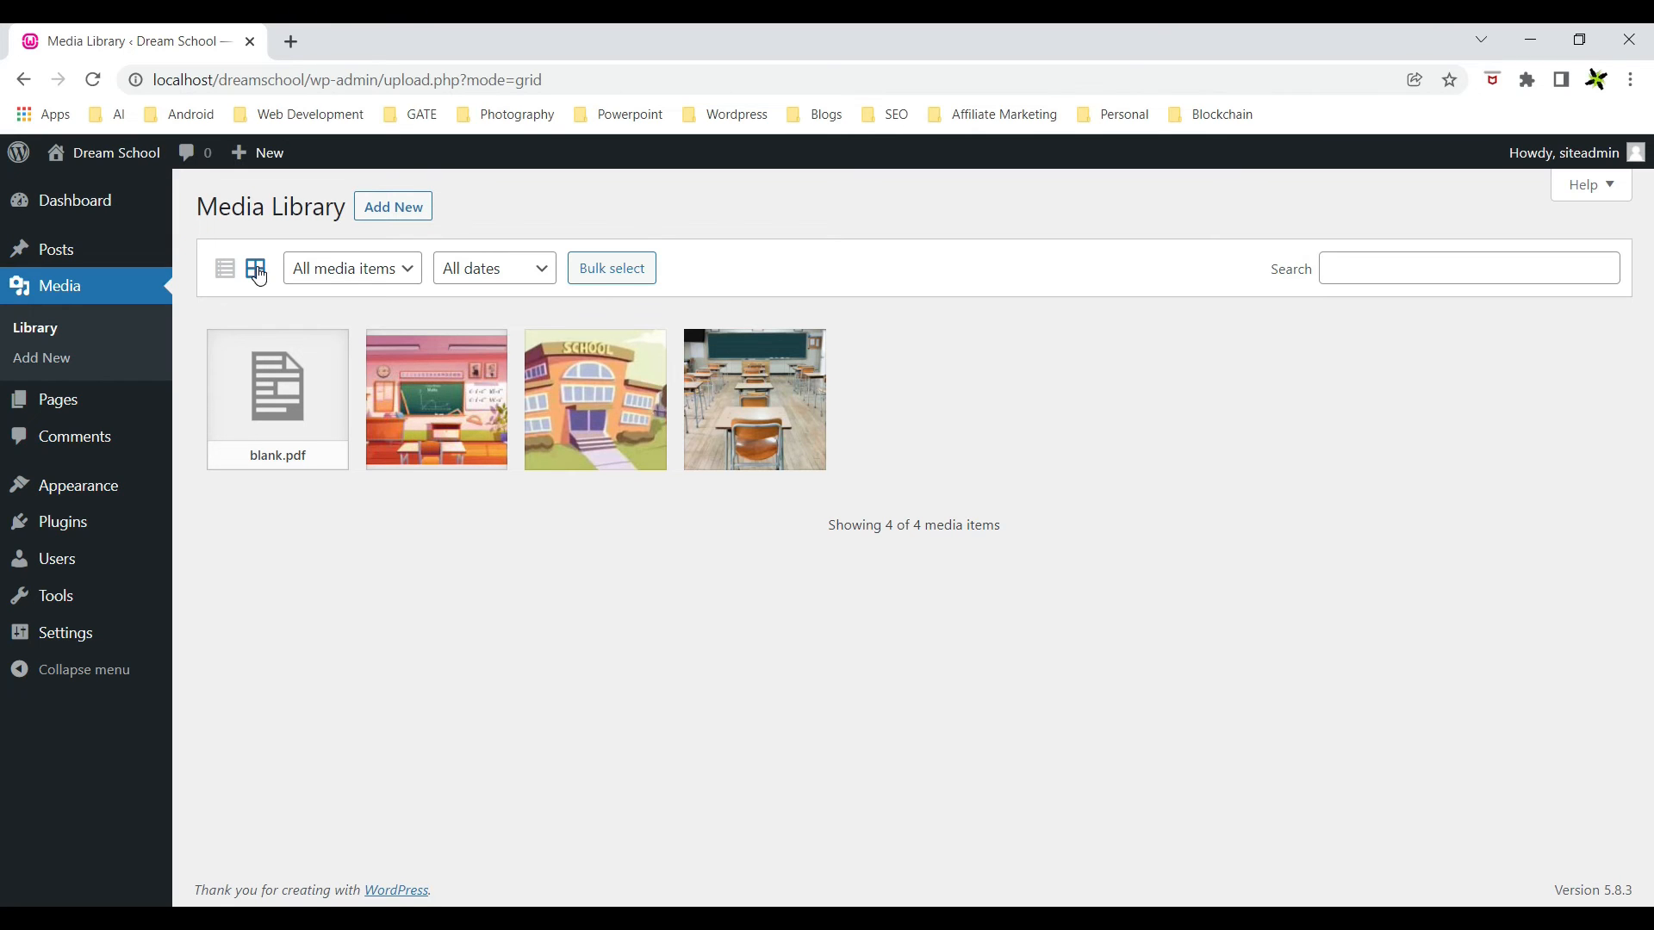
click(432, 367)
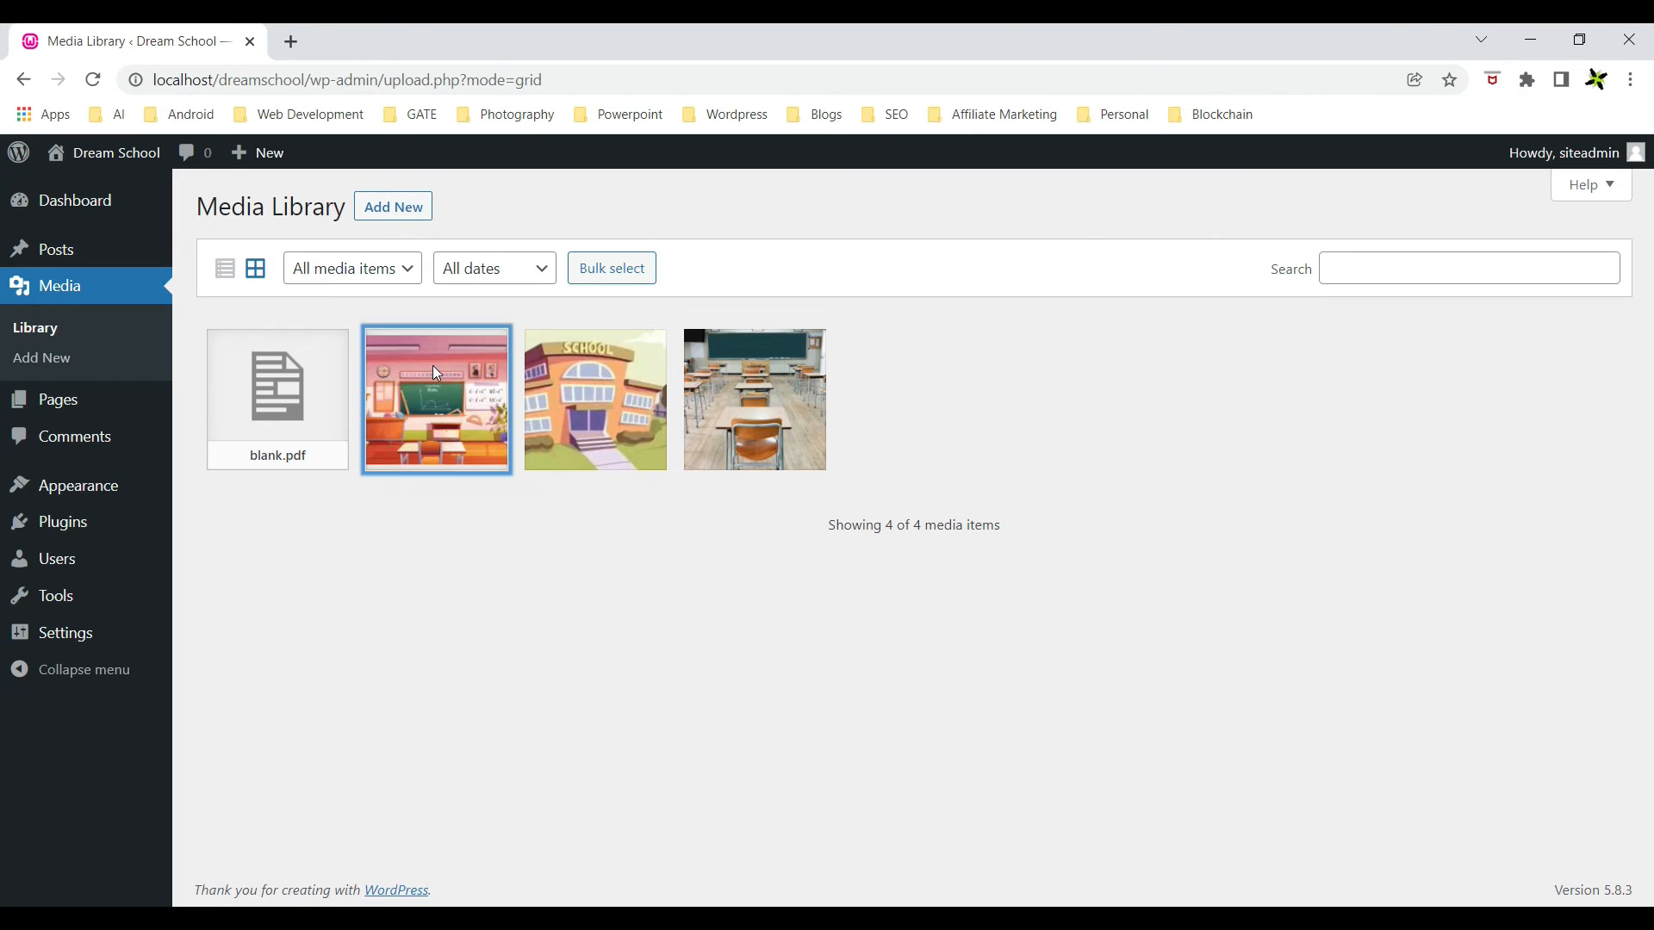
drag(1083, 245, 1160, 266)
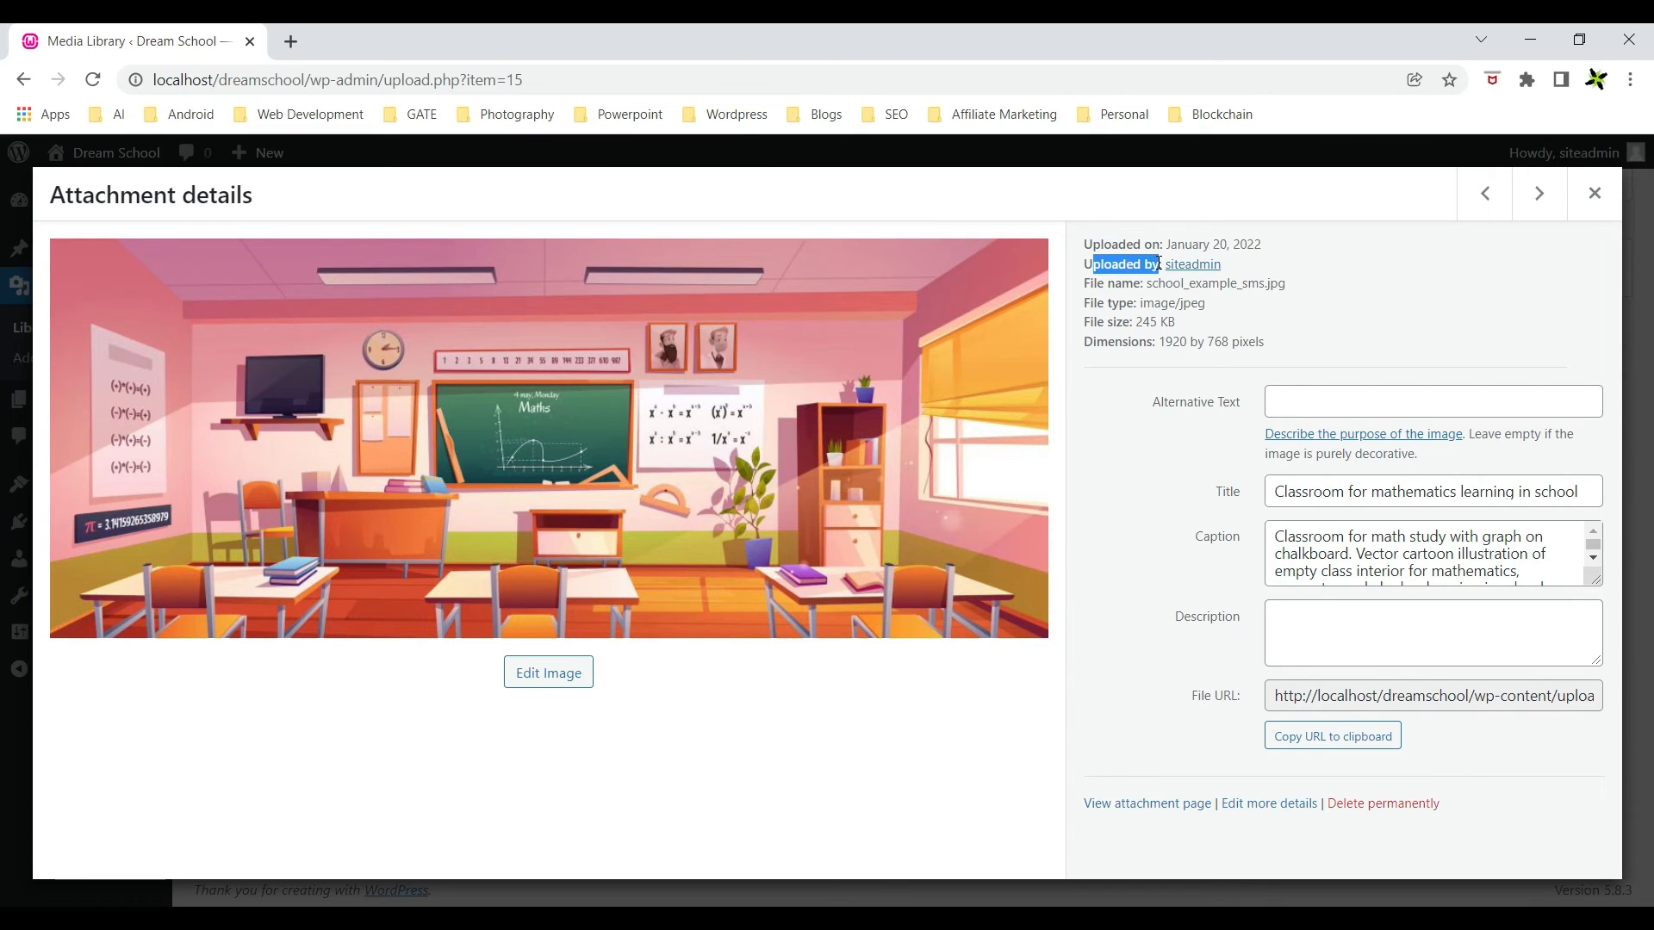
click(1136, 282)
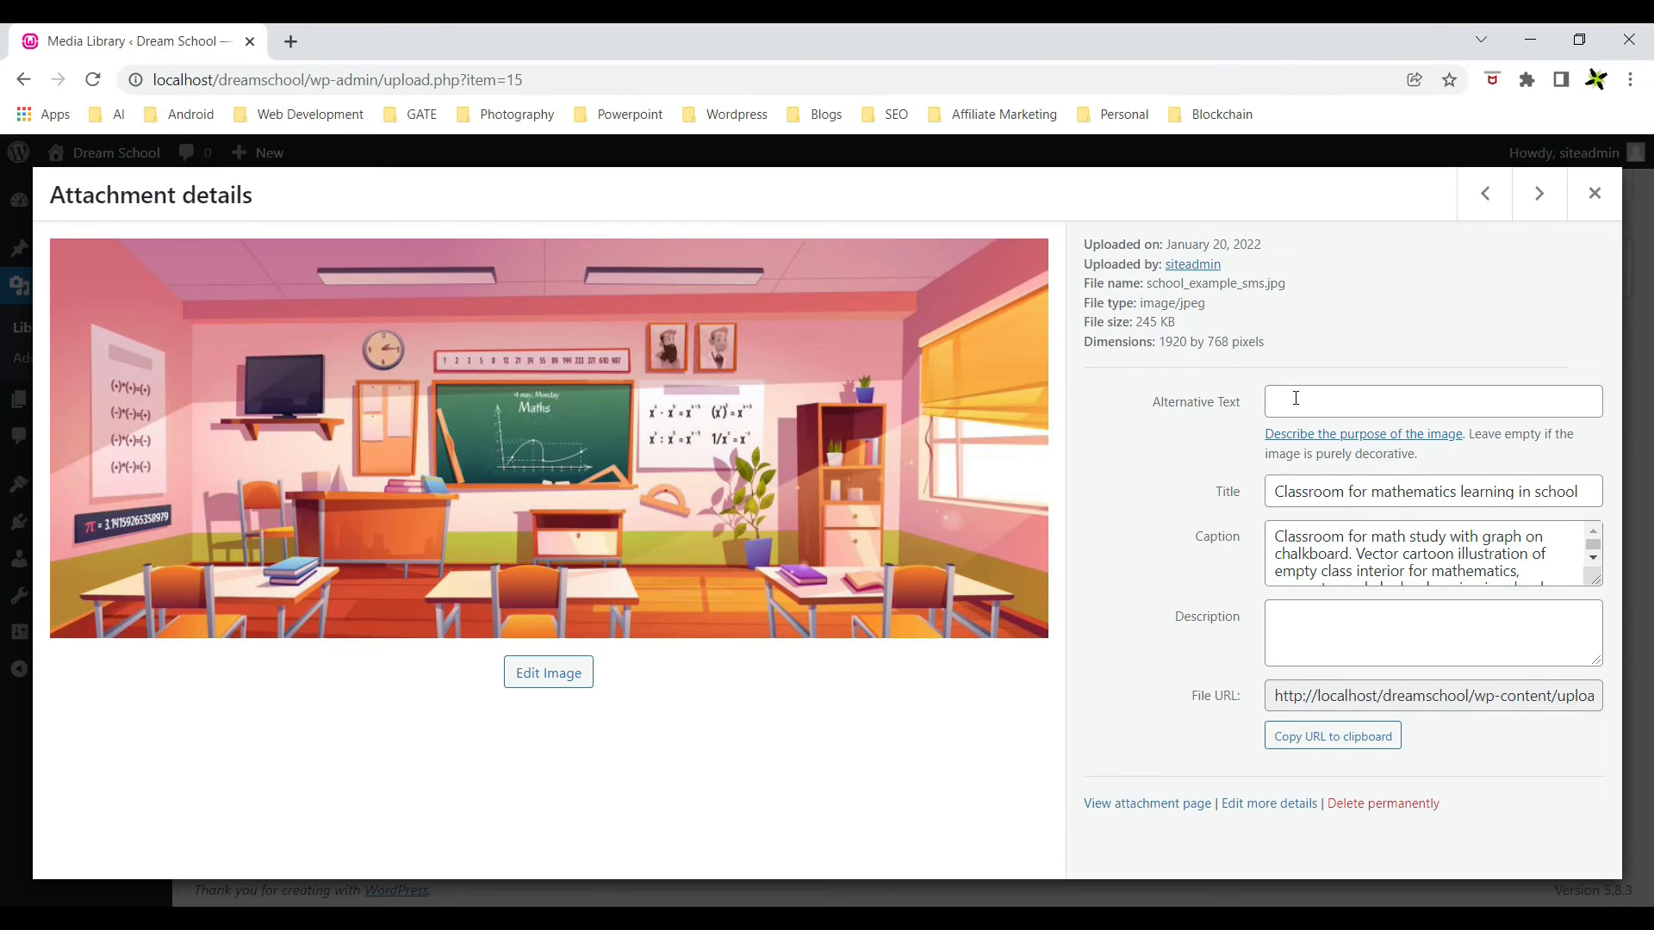
click(1304, 491)
click(1299, 552)
click(1291, 622)
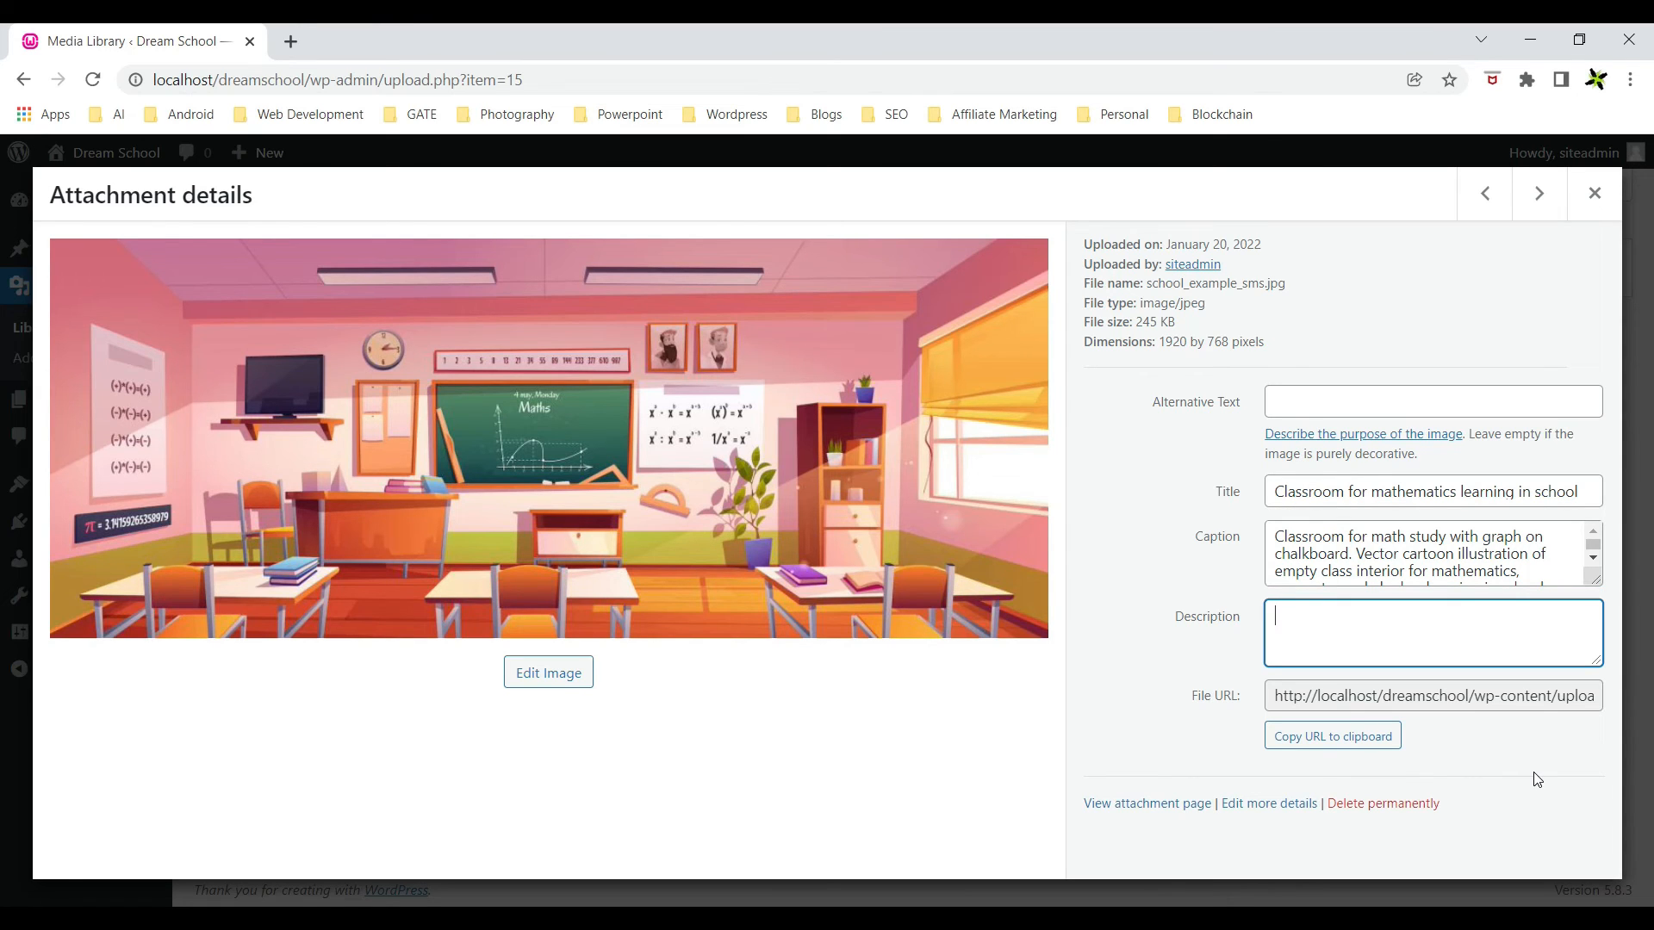
Open the classroom illustration for image editing and examine the width and height fields for scaling.
click(553, 675)
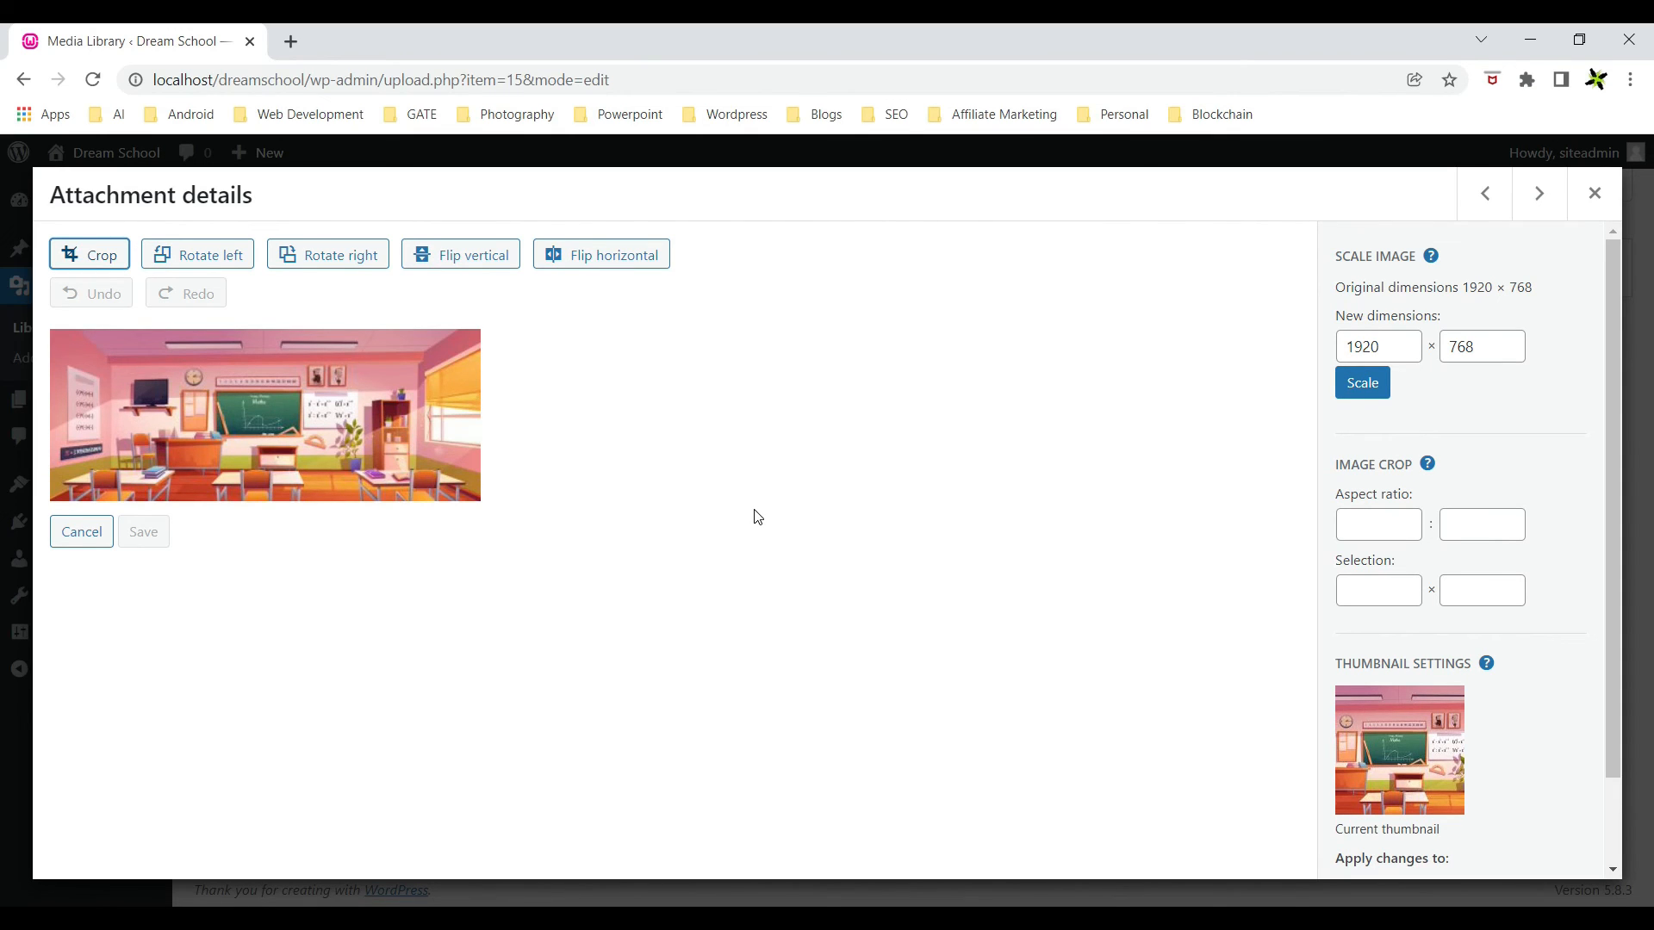
double_click(1360, 346)
double_click(1477, 345)
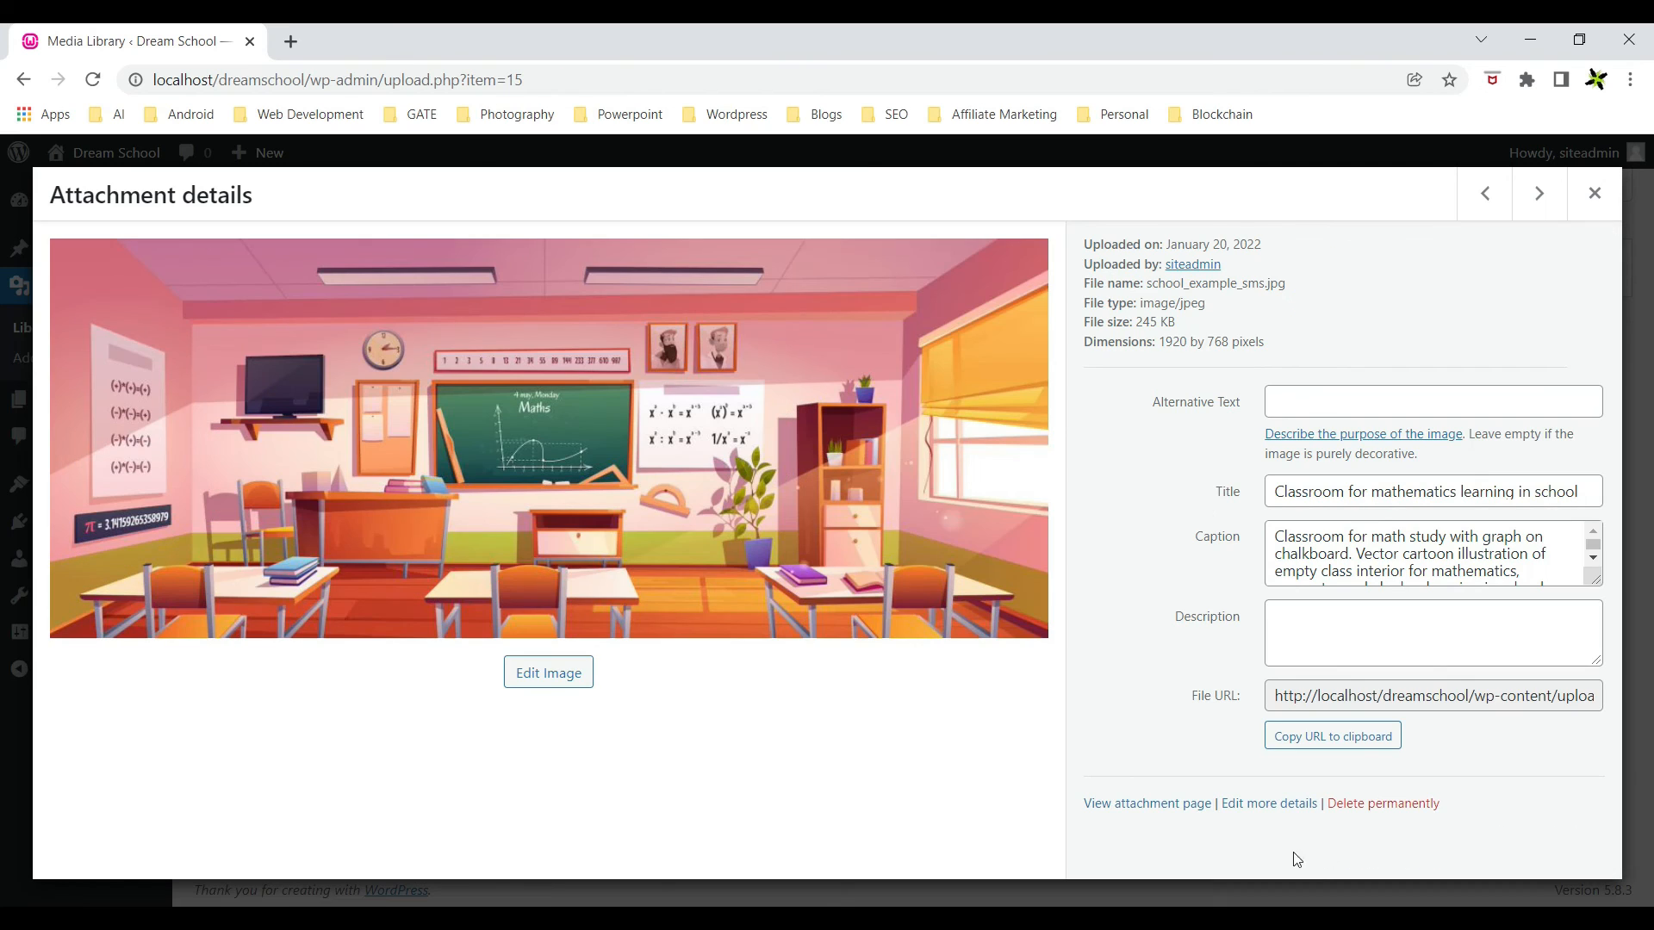
View the classroom illustration's attachment page with its image and caption, and close that page.
click(1156, 810)
click(420, 38)
scroll(687, 498, down, 5)
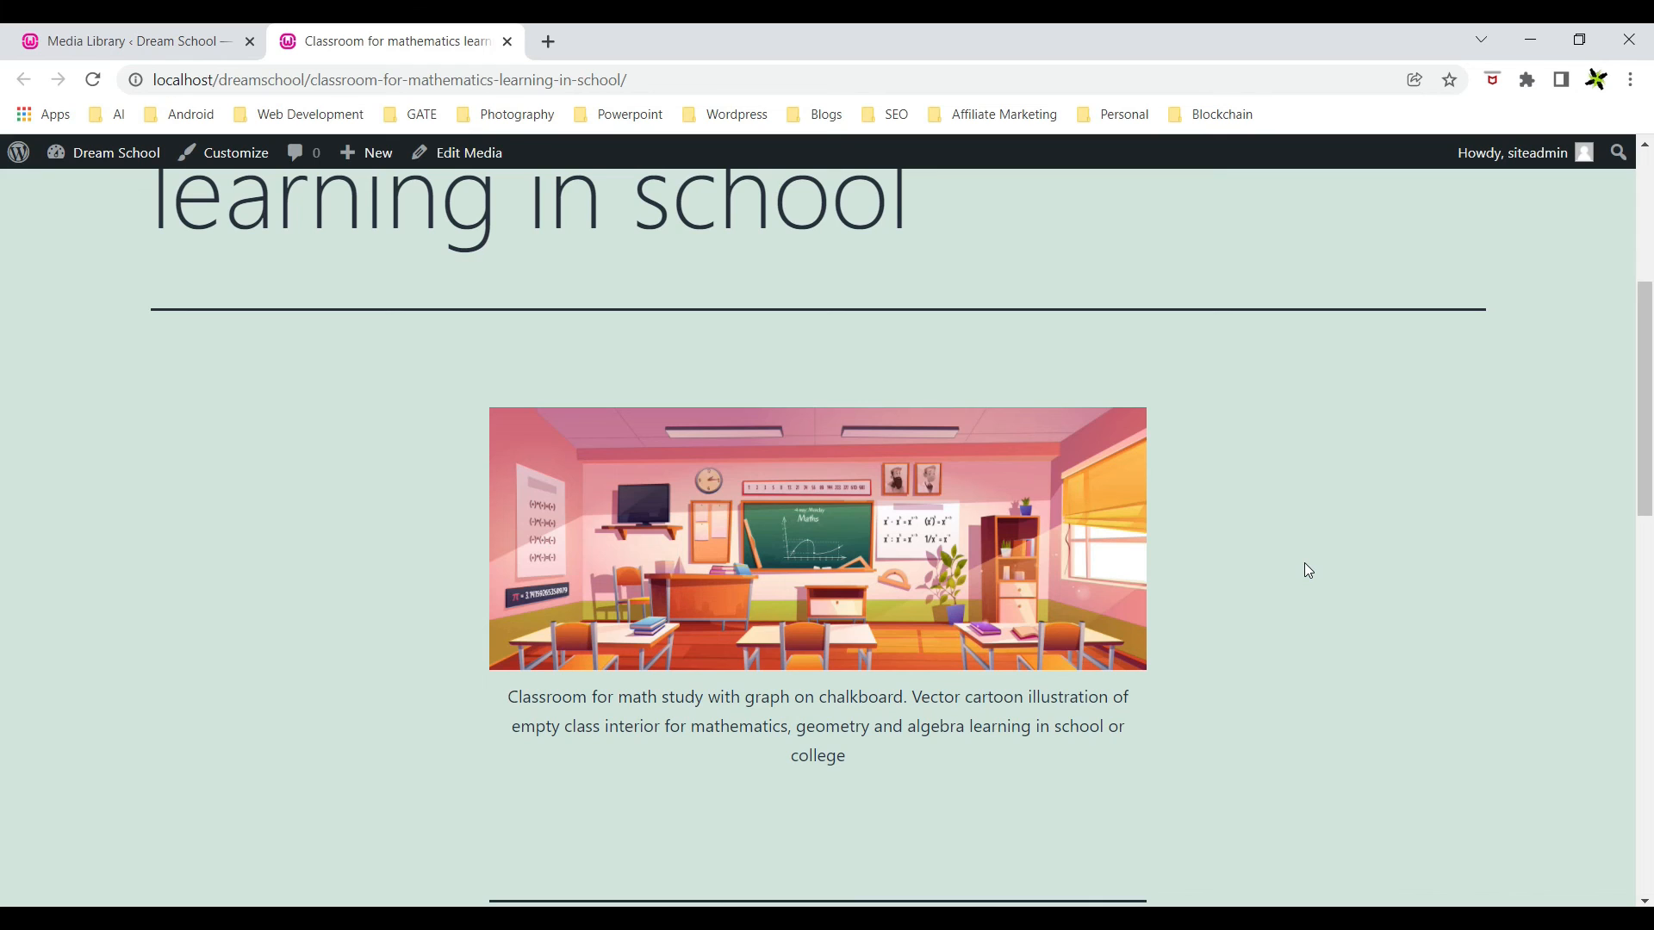
key(ctrl+w)
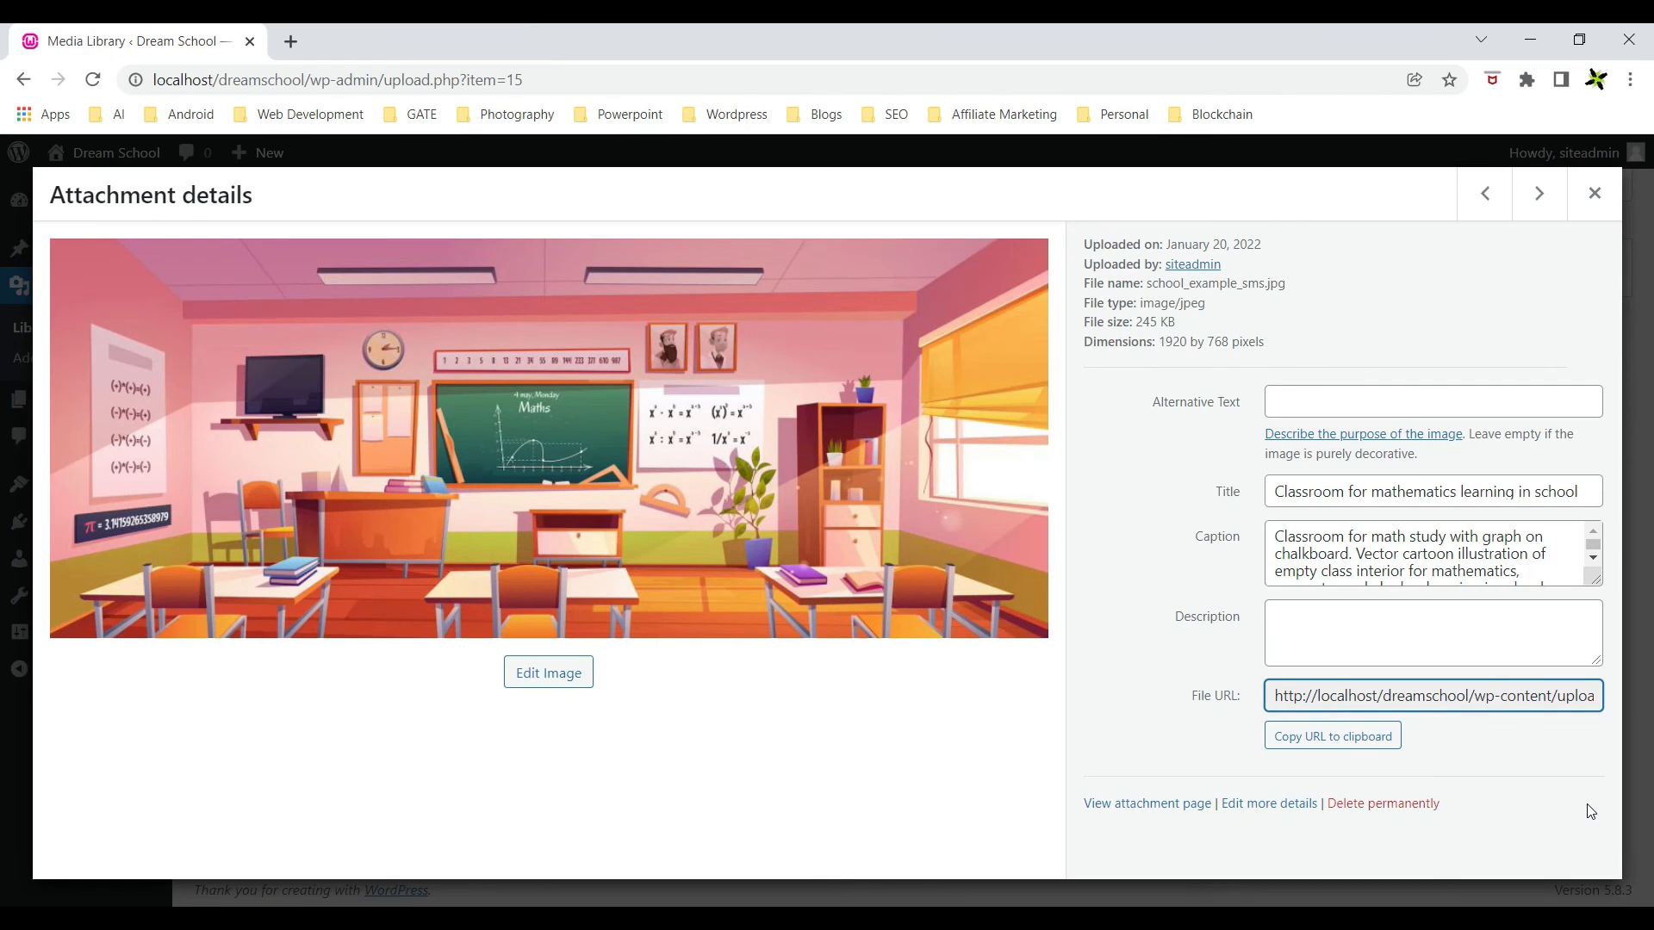
Open the full Edit Media page of the classroom illustration, examine its title, alternative text, caption and description fields, and close the page.
click(1283, 814)
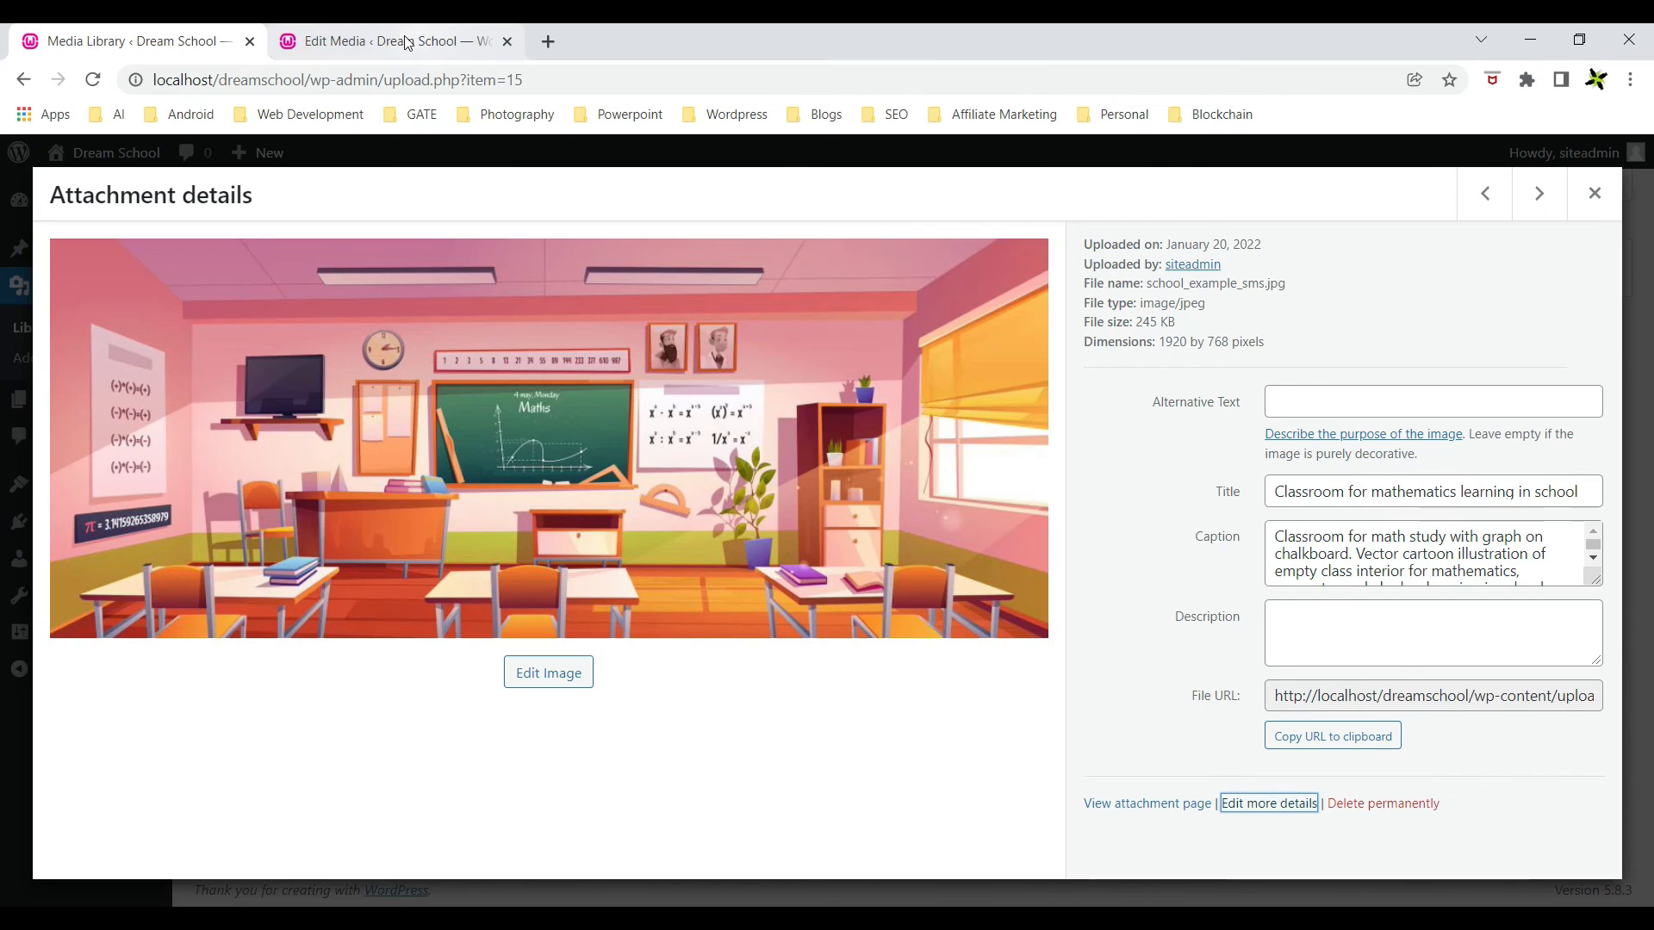
click(401, 47)
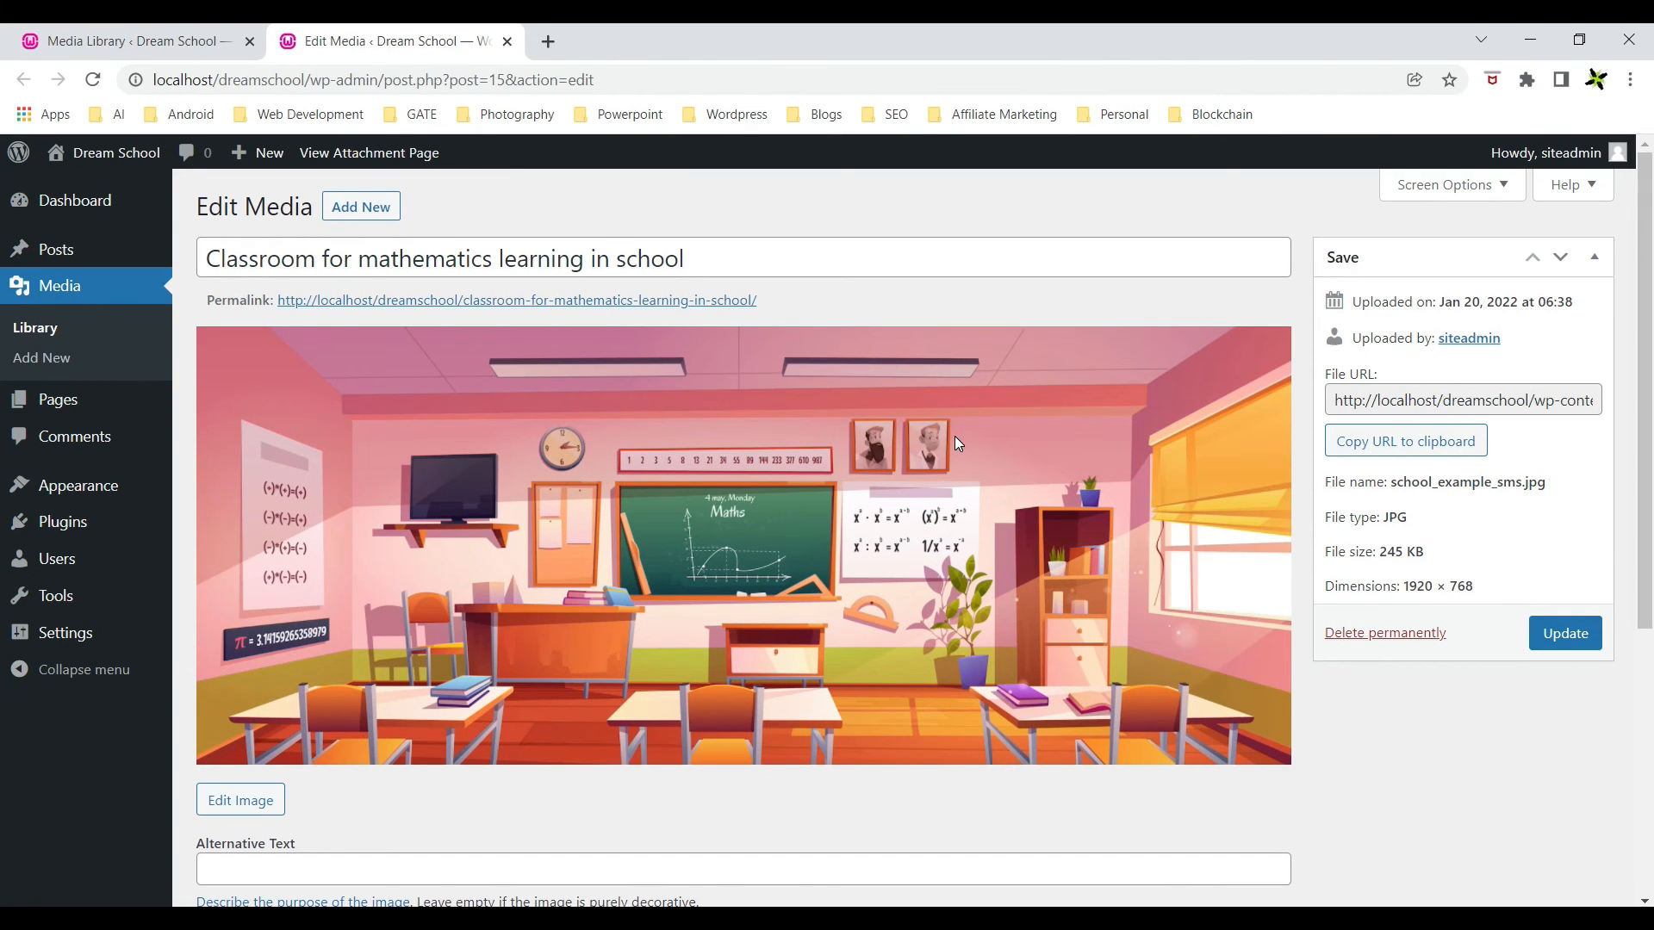
click(586, 258)
scroll(490, 572, down, 3)
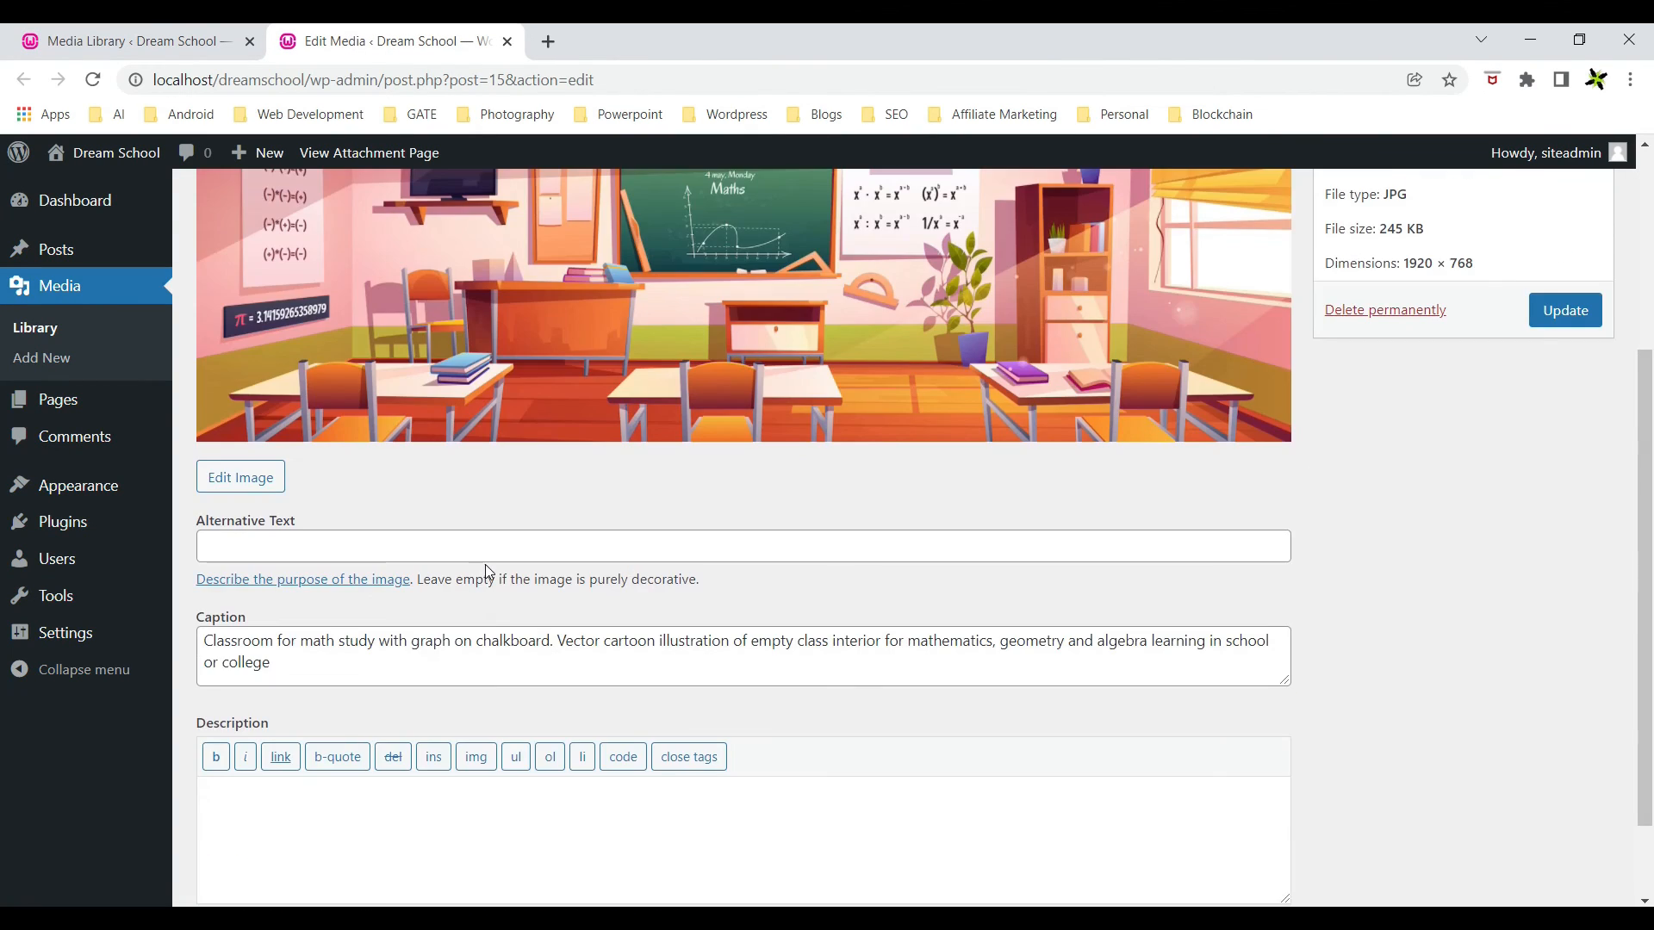
click(274, 662)
click(500, 794)
scroll(849, 672, up, 4)
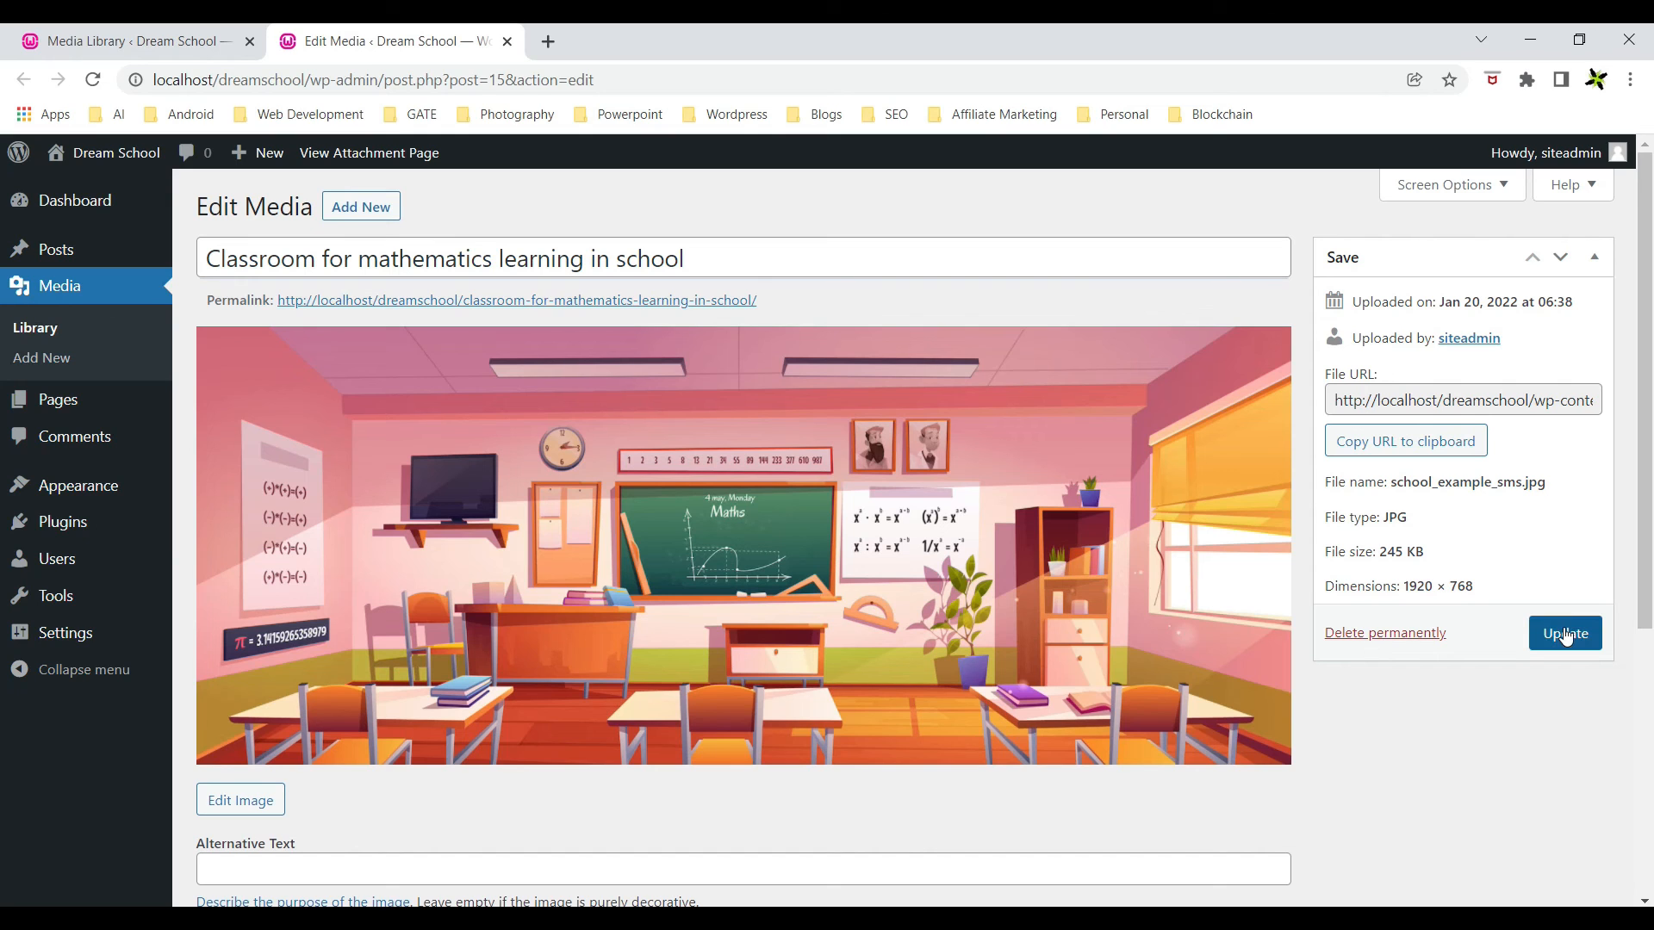
key(ctrl+w)
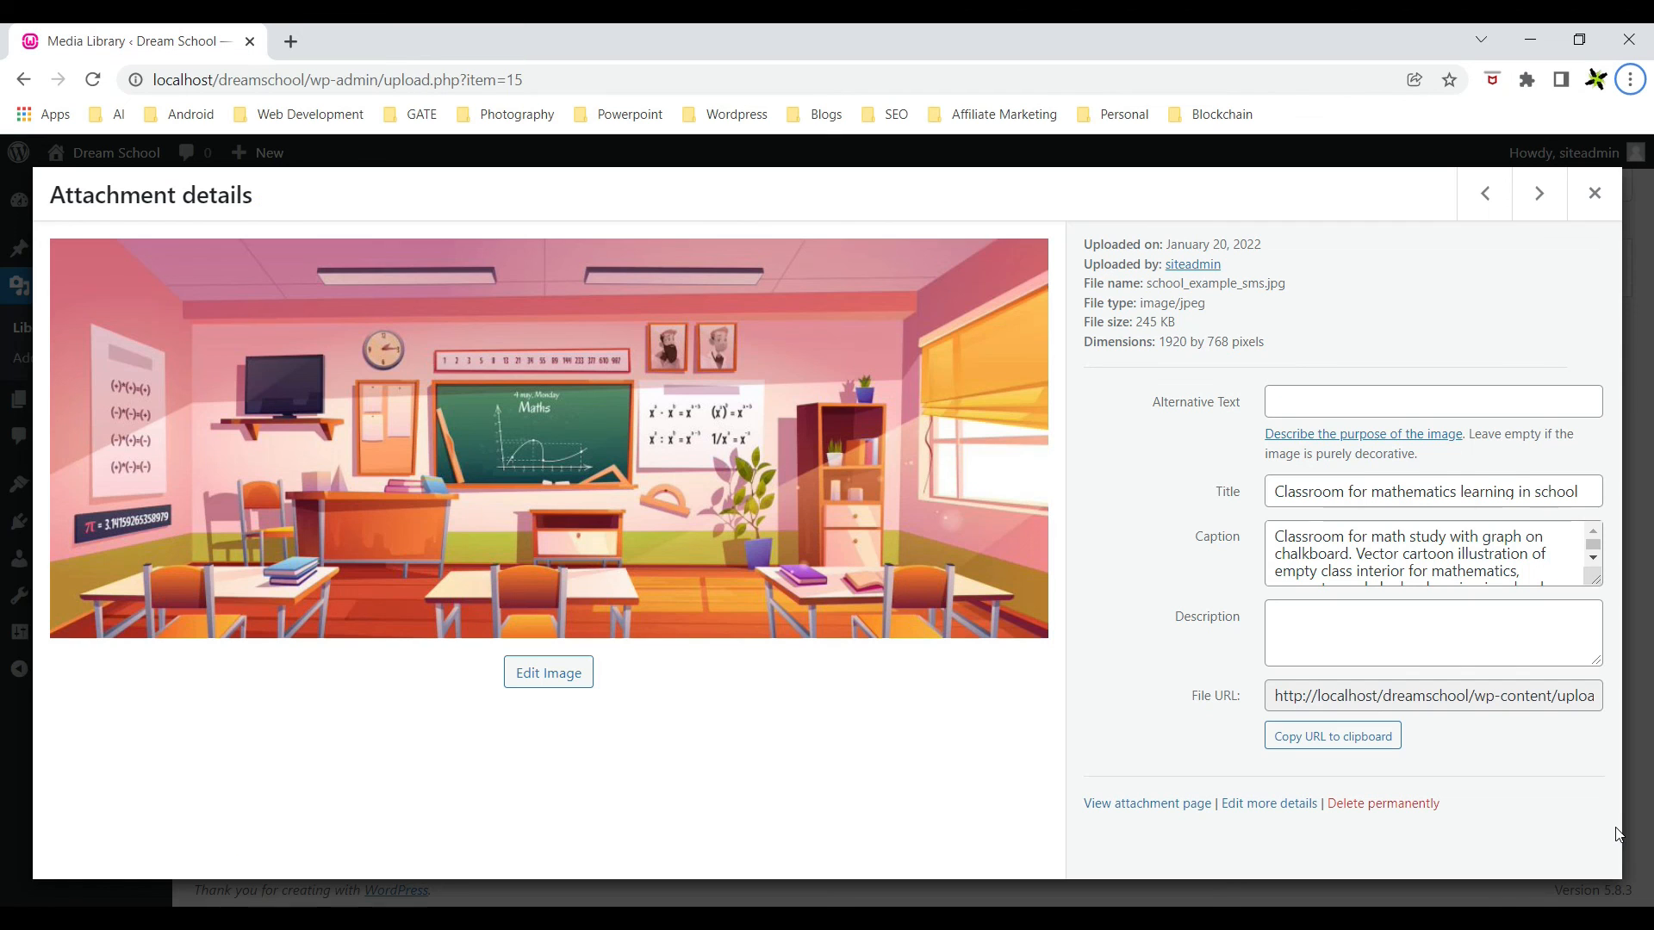
Request permanent deletion of the classroom illustration from its attachment details, and cancel the request.
click(1411, 809)
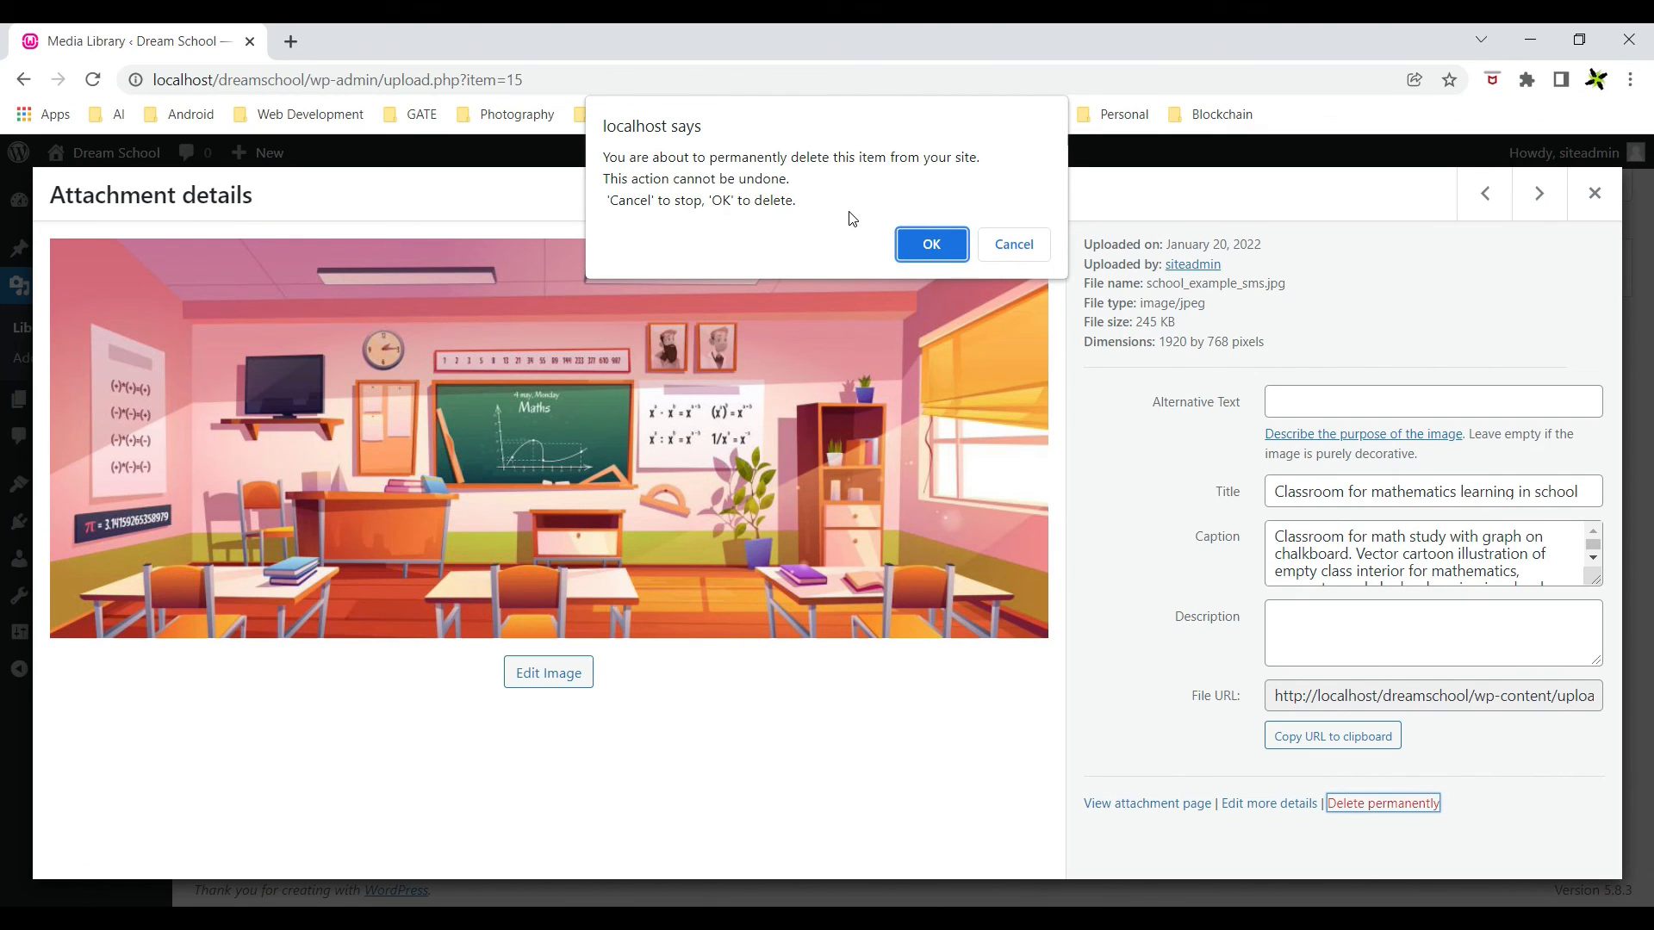
click(1006, 244)
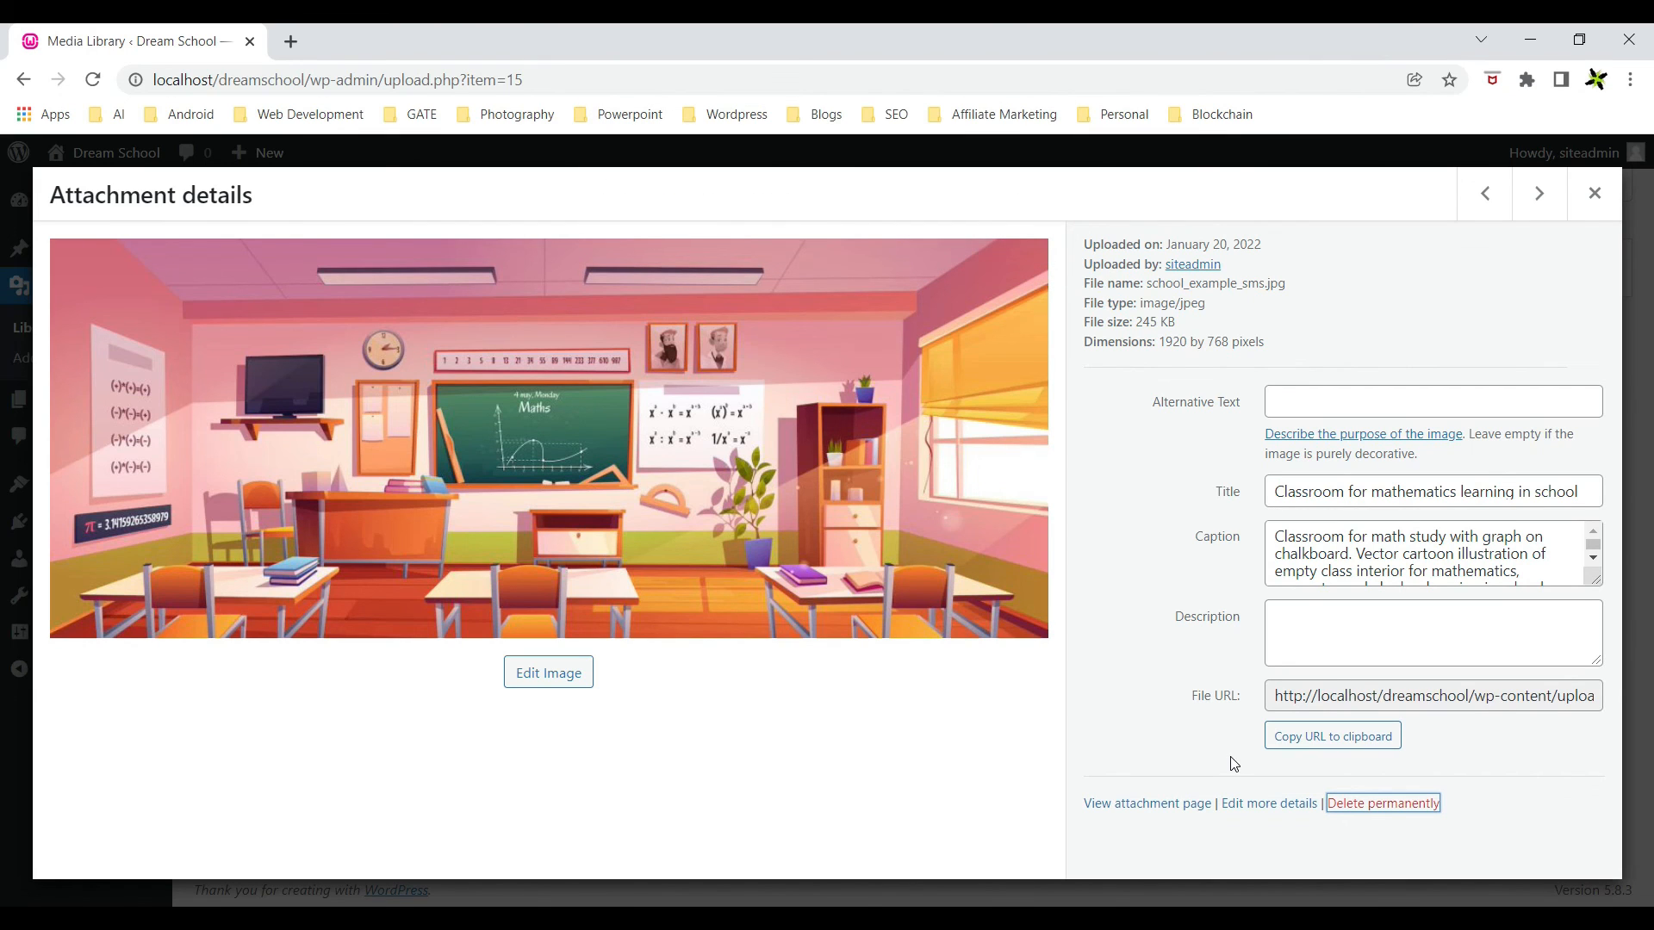
Copy the file URL of school_example_sms.jpg and open it in a new browser tab.
click(1315, 746)
click(1348, 700)
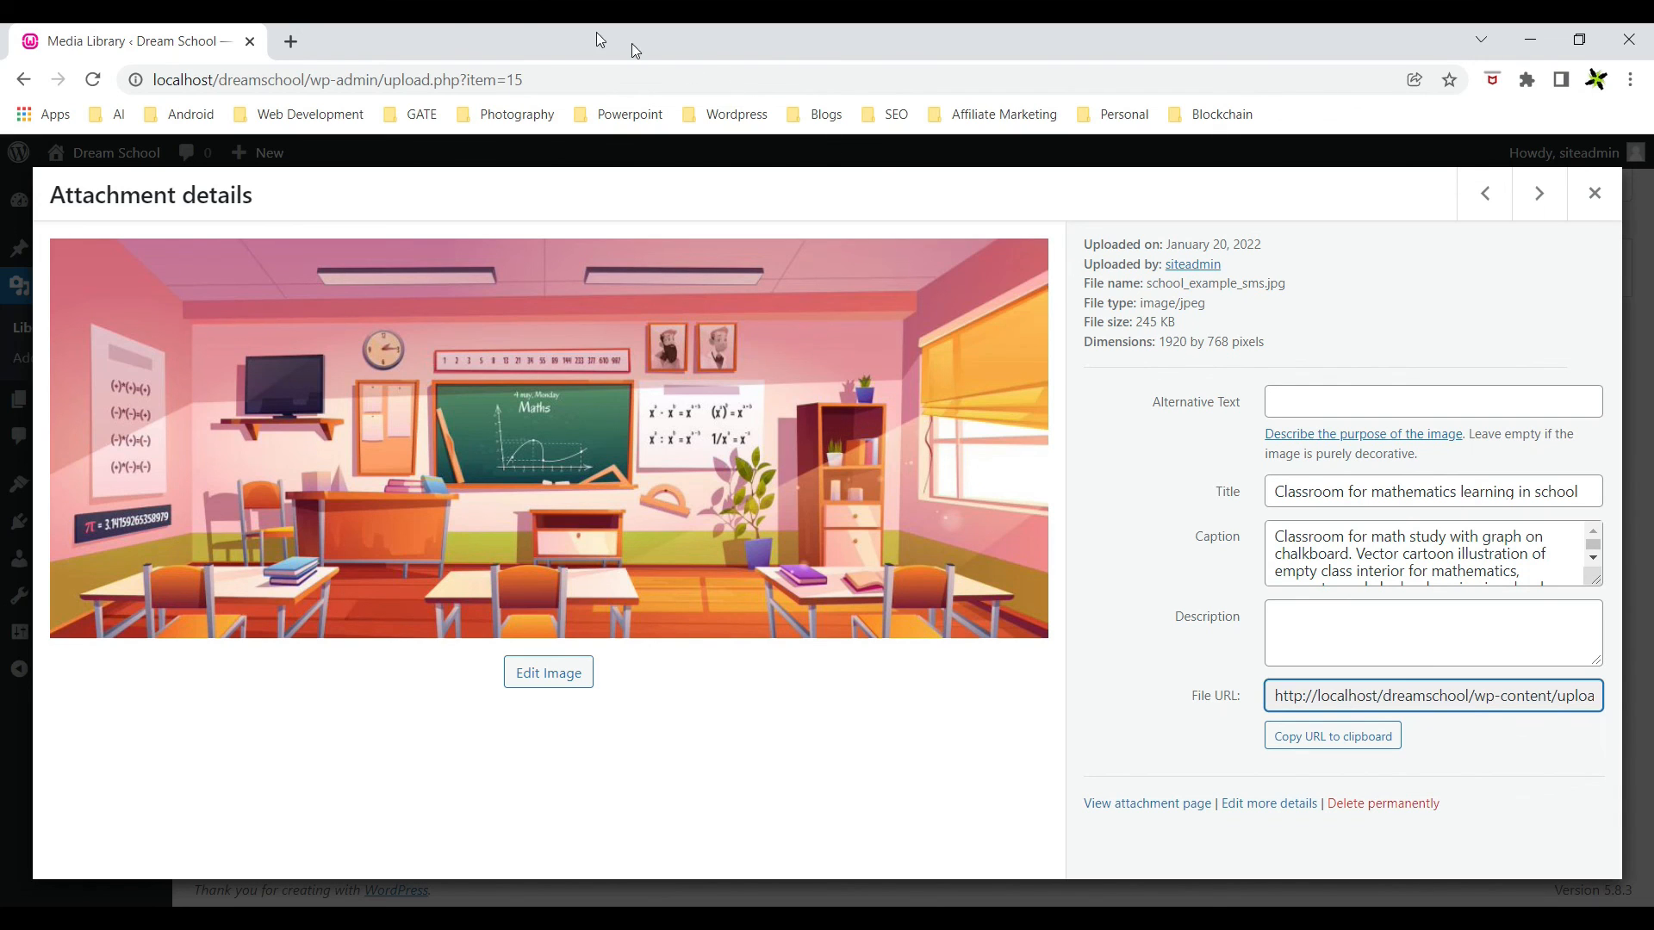
click(290, 41)
text(http://localhost/dreamschool/wp-content/uploads/2022/01/school_example_sms.jpg)
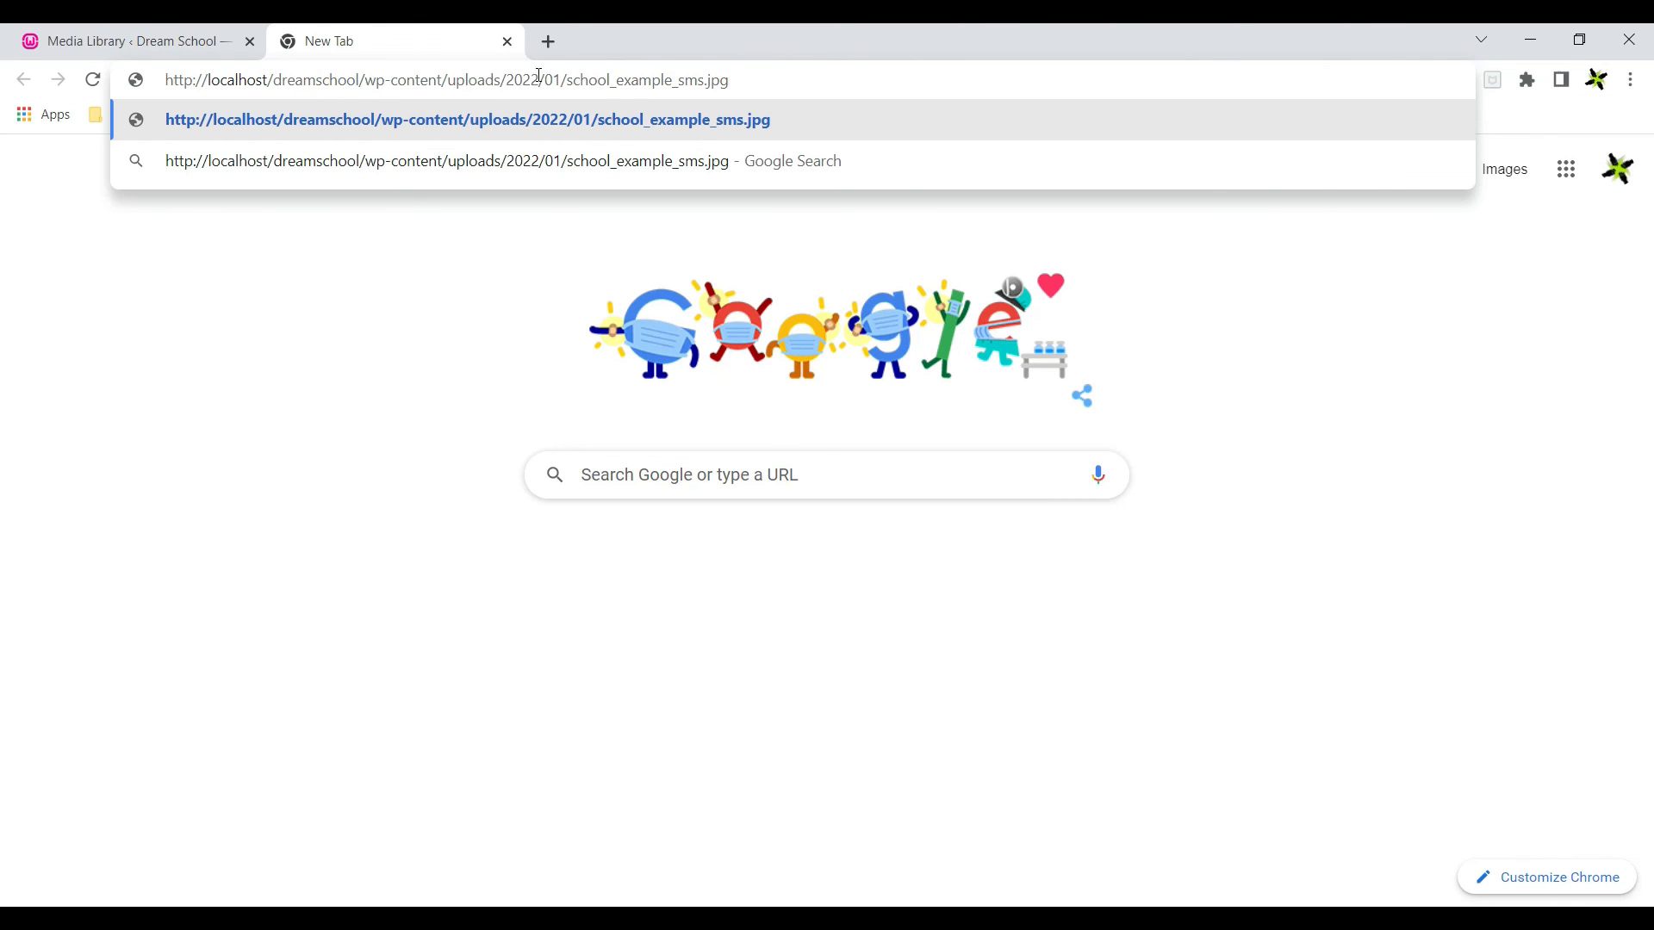
key(Return)
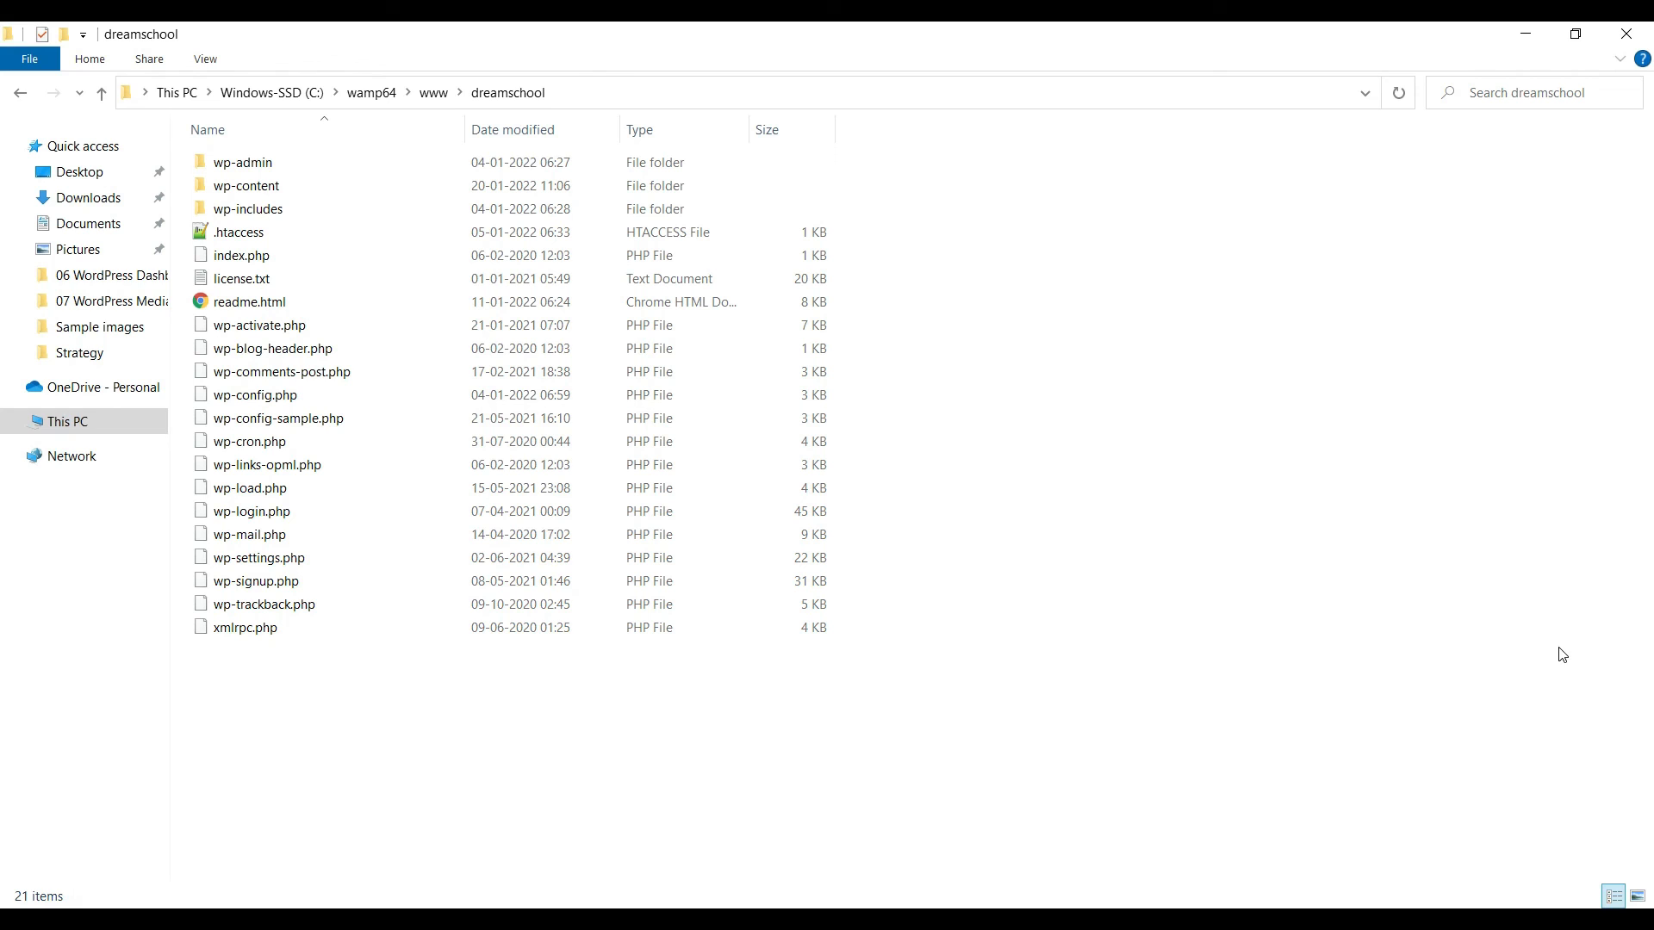
In File Explorer, open the dreamschool site's upload folder wp-content\uploads\2022\01.
double_click(314, 190)
click(236, 243)
double_click(237, 242)
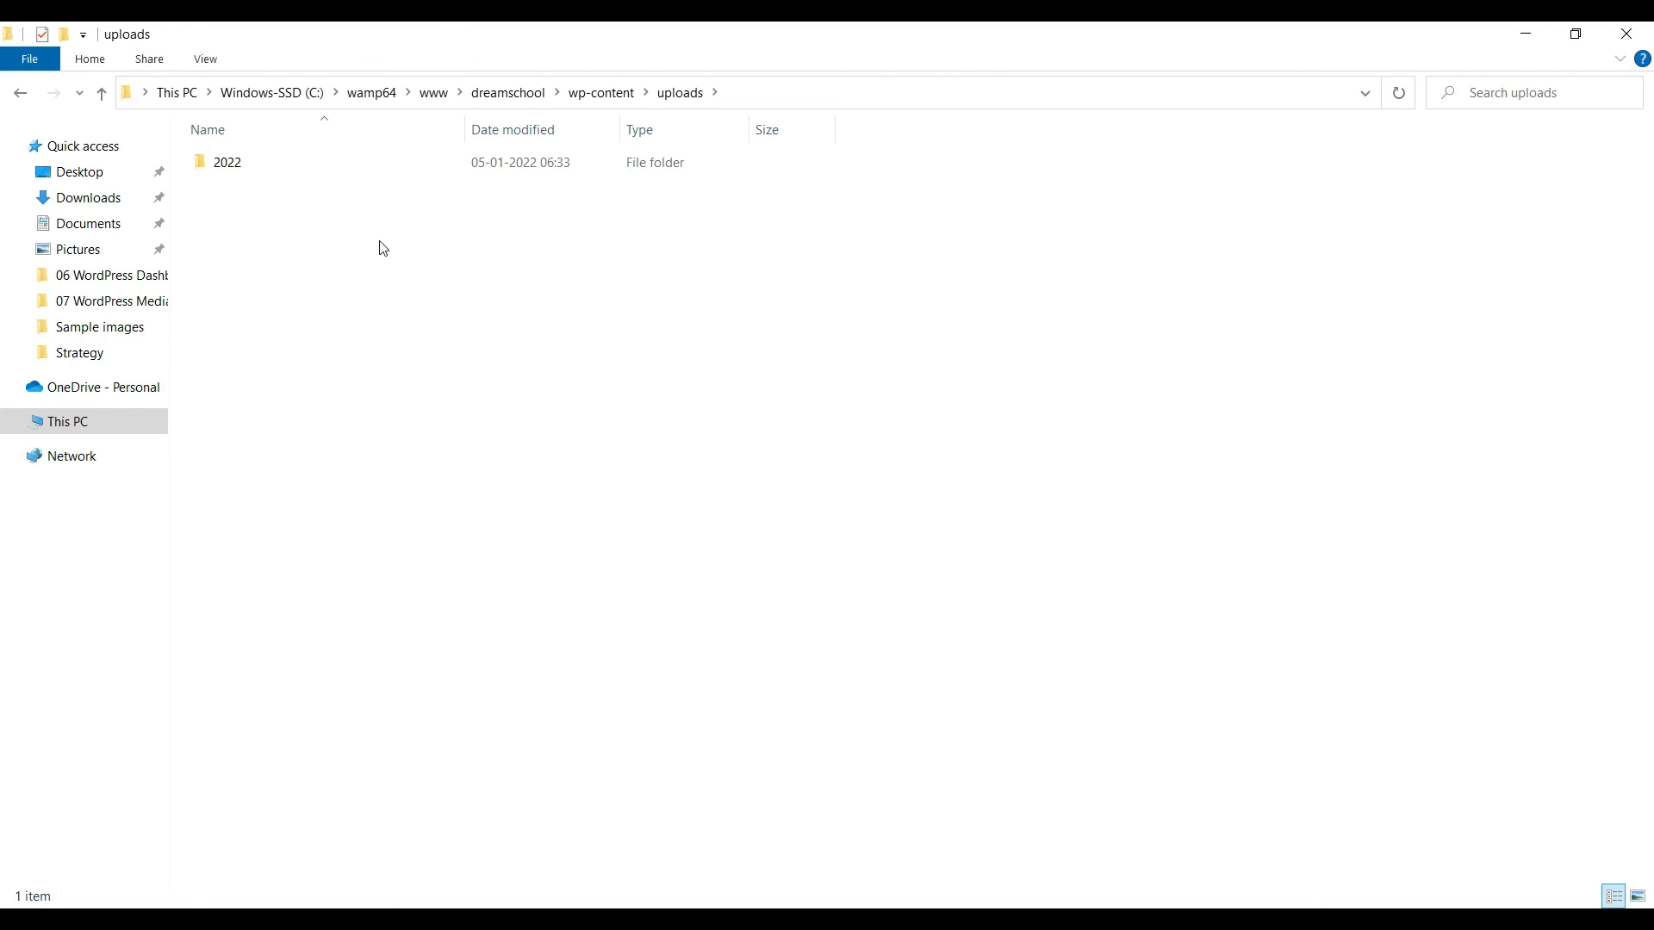
double_click(316, 166)
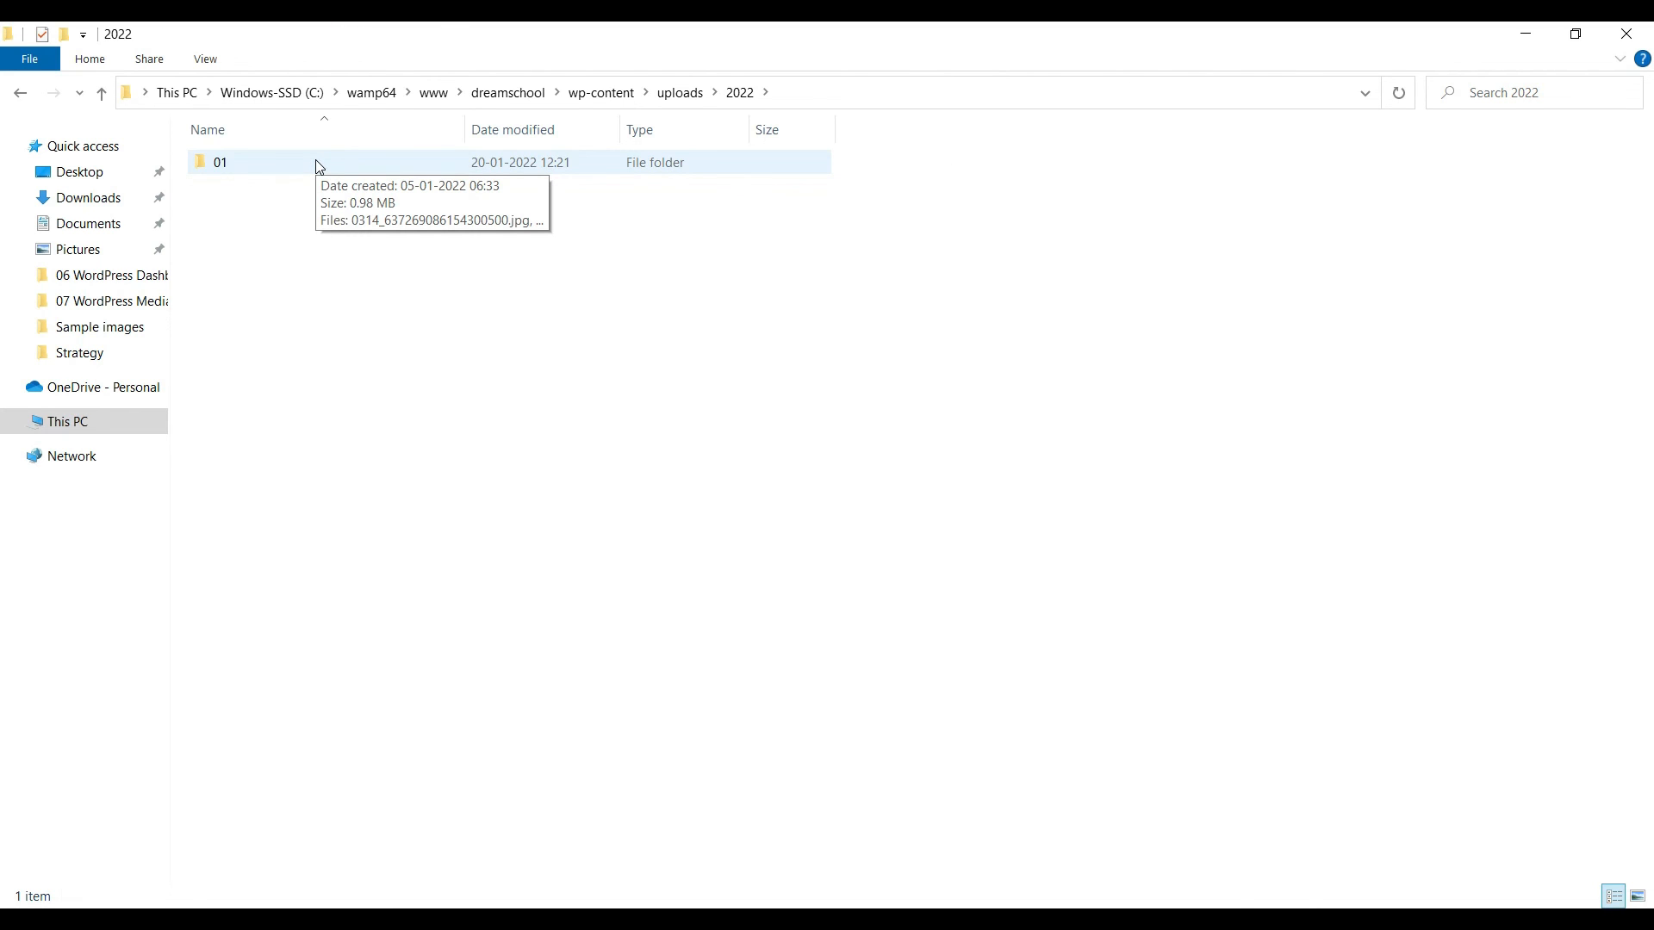
double_click(319, 166)
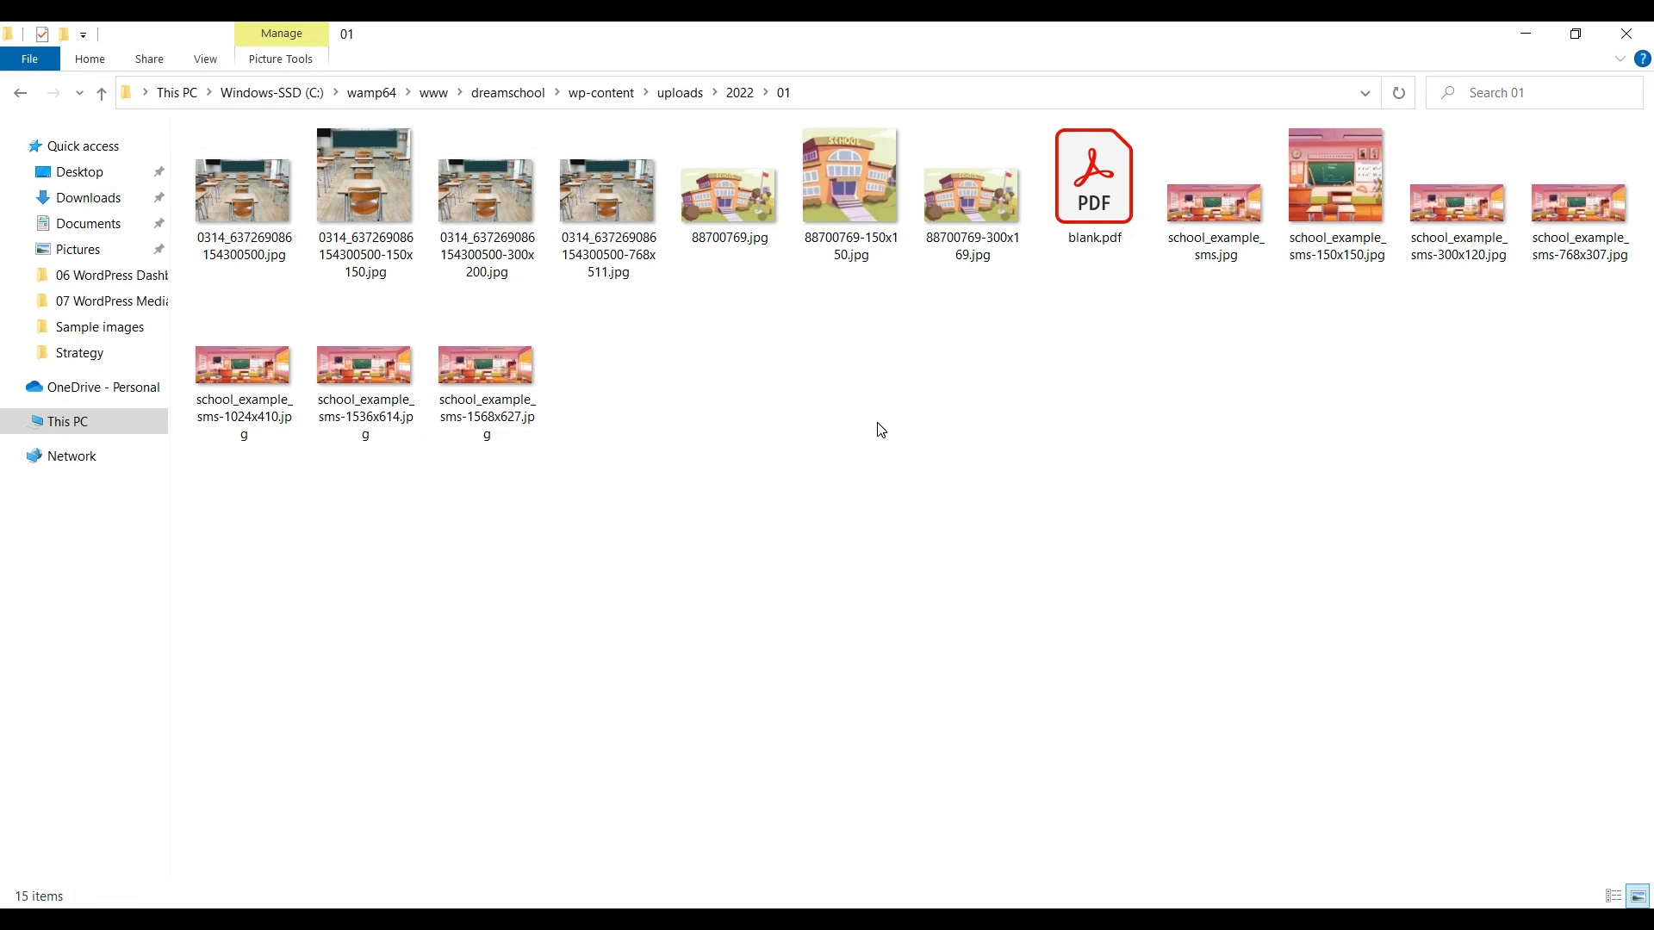